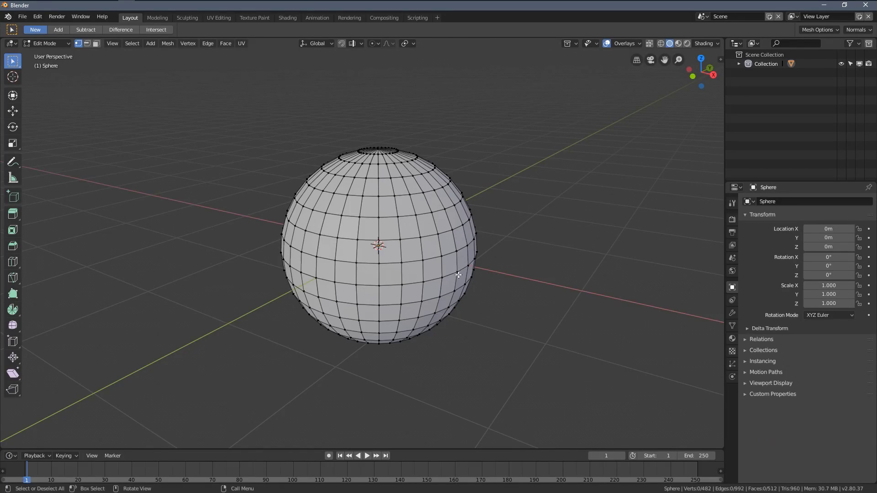
pyautogui.moveTo(459, 275); pyautogui.dragTo(320, 290, button='middle')
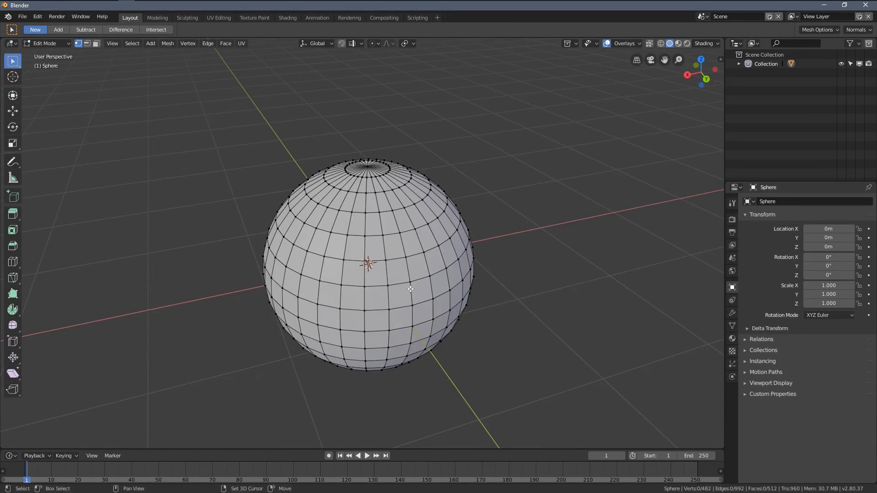
pyautogui.moveTo(410, 288); pyautogui.dragTo(470, 259, button='middle')
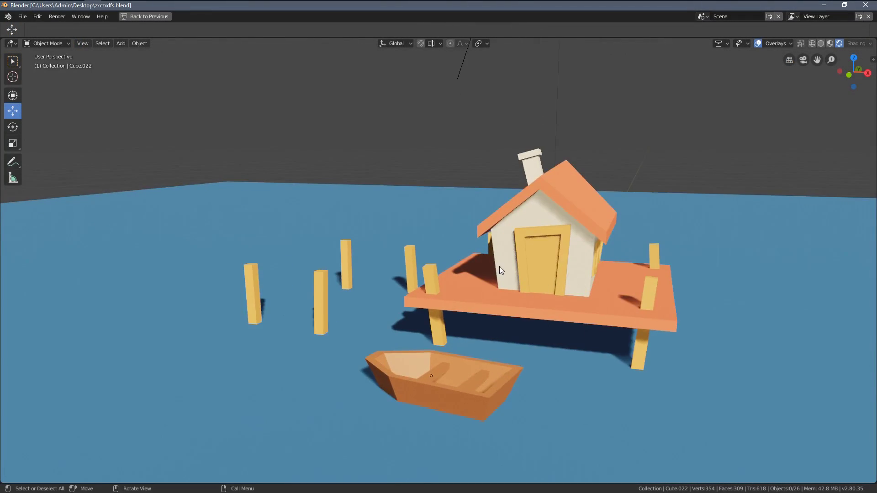
pyautogui.moveTo(499, 267); pyautogui.dragTo(229, 335, button='middle')
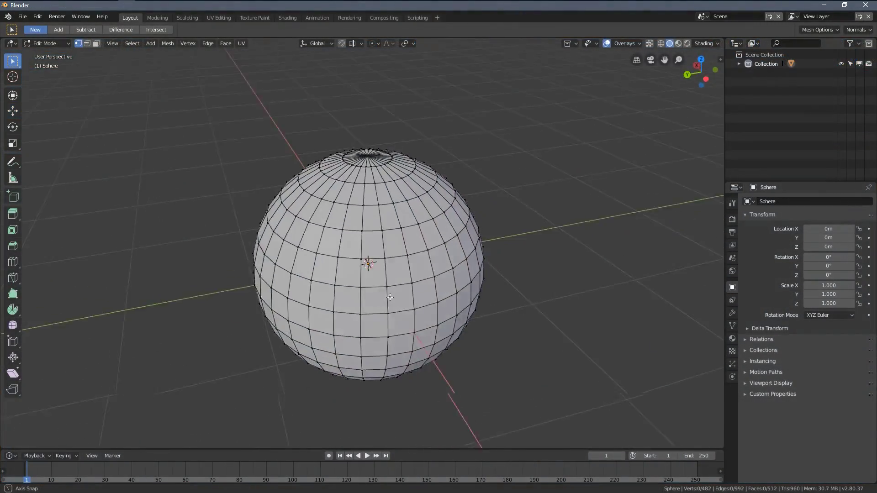
pyautogui.moveTo(438, 314); pyautogui.dragTo(463, 329, button='middle')
pyautogui.moveTo(462, 231); pyautogui.dragTo(159, 79, button='middle')
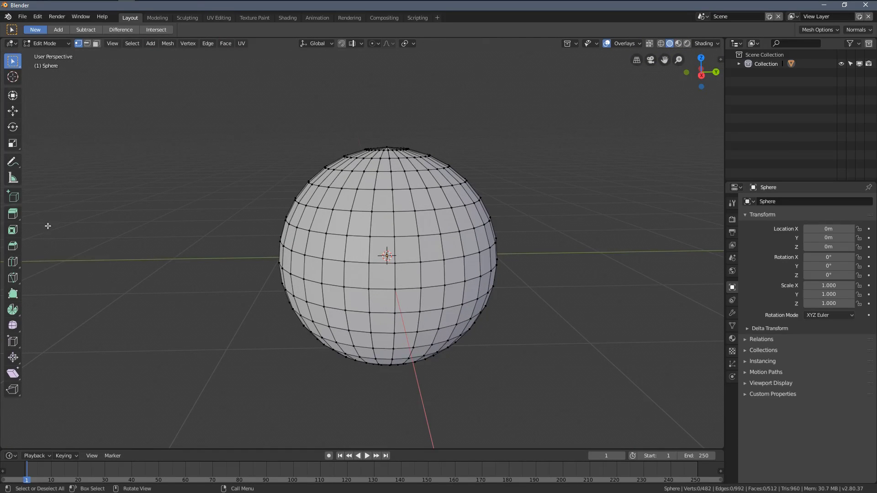
# - Activate the Select Box tool and box-select all of the sphere's vertices in wireframe shading
pyautogui.moveTo(19, 69)
pyautogui.mouseDown()
pyautogui.moveTo(58, 68)
pyautogui.moveTo(33, 61)
pyautogui.mouseUp()
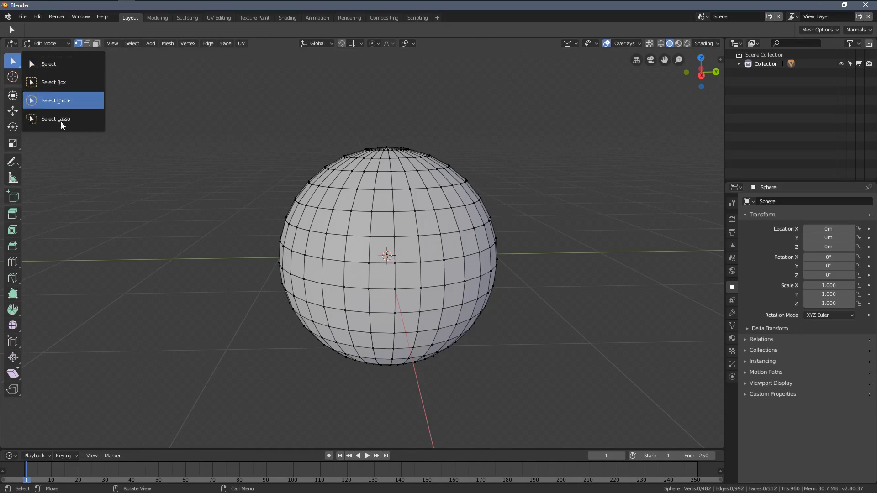
pyautogui.click(51, 82)
pyautogui.moveTo(324, 198); pyautogui.dragTo(315, 198, button='middle')
pyautogui.press('z')
pyautogui.click(213, 111)
pyautogui.moveTo(212, 110); pyautogui.dragTo(553, 404)
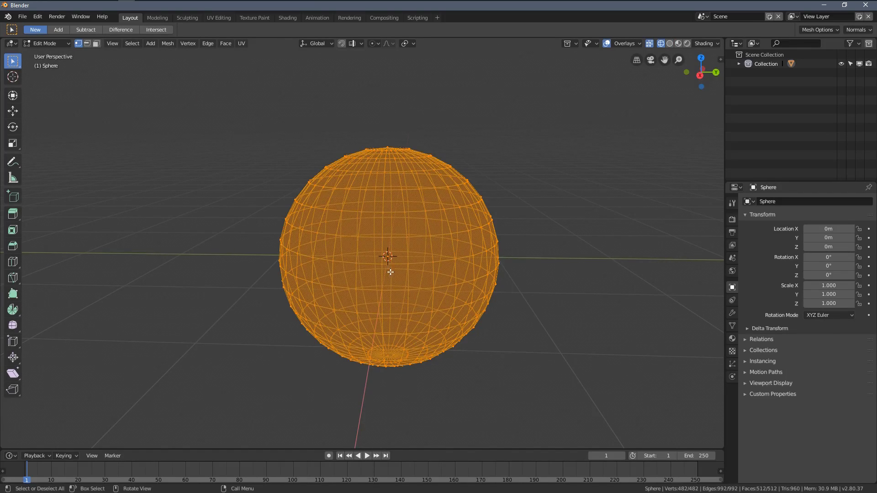
pyautogui.moveTo(205, 105)
pyautogui.mouseDown()
pyautogui.moveTo(473, 280)
pyautogui.moveTo(555, 354)
pyautogui.mouseUp()
pyautogui.moveTo(575, 360); pyautogui.dragTo(457, 313, button='middle')
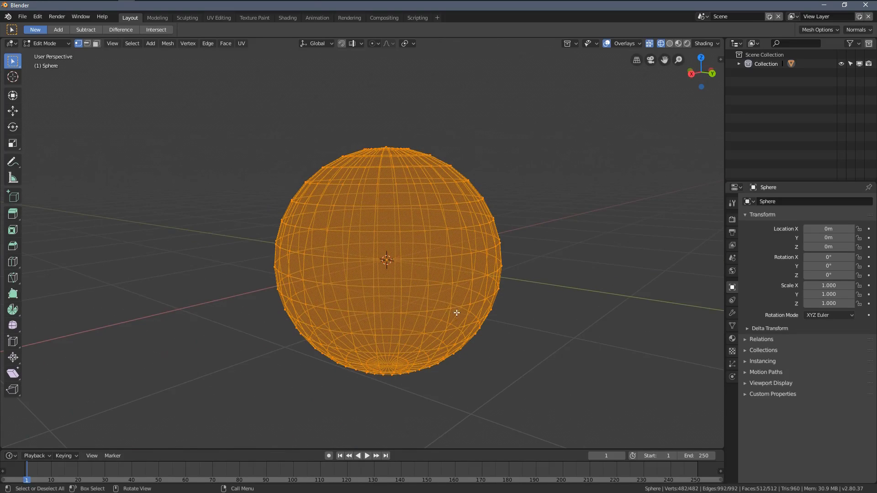
# - Return to solid shading and deselect all of the sphere's vertices
pyautogui.press('z')
pyautogui.click(459, 292)
pyautogui.hotkey('alt', 'a')
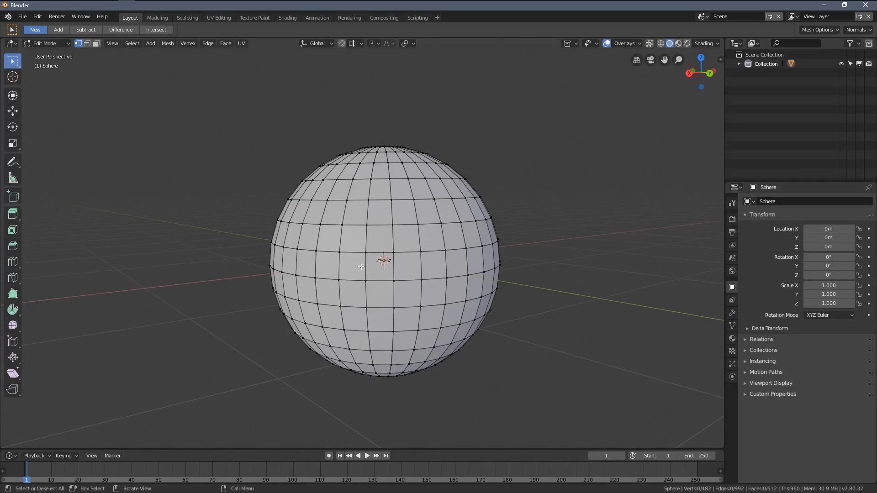
# - Try to box-select the horizontal vertex rings around the sphere's middle in wireframe perspective view, and clear the selection
pyautogui.press('z')
pyautogui.click(275, 258)
pyautogui.moveTo(251, 234); pyautogui.dragTo(550, 242)
pyautogui.moveTo(544, 248); pyautogui.dragTo(522, 251, button='middle')
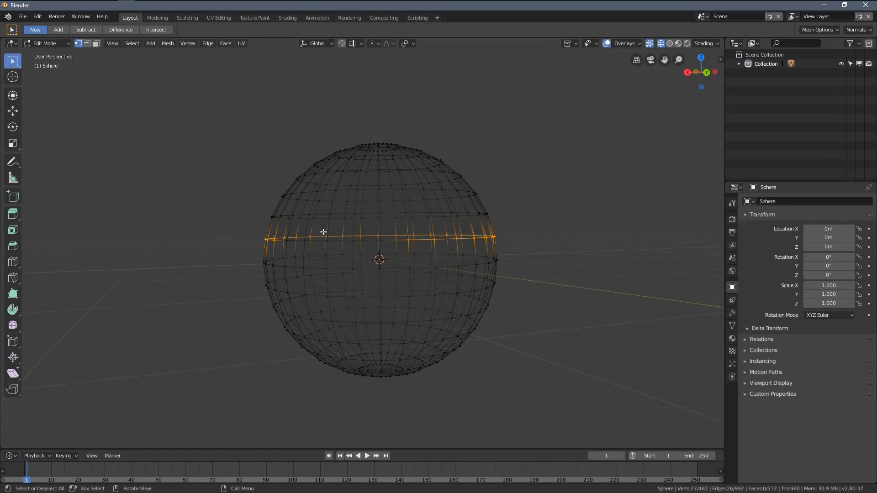
pyautogui.press('b')
pyautogui.moveTo(233, 227); pyautogui.dragTo(520, 256)
pyautogui.moveTo(515, 259); pyautogui.dragTo(509, 259, button='middle')
pyautogui.press('b')
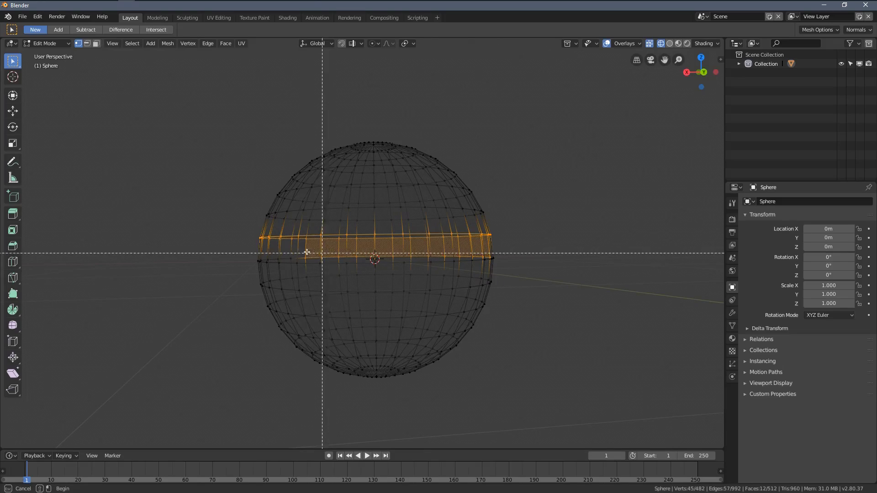
pyautogui.moveTo(276, 245); pyautogui.dragTo(480, 274)
pyautogui.moveTo(480, 273); pyautogui.dragTo(515, 266, button='middle')
pyautogui.hotkey('alt', 'a')
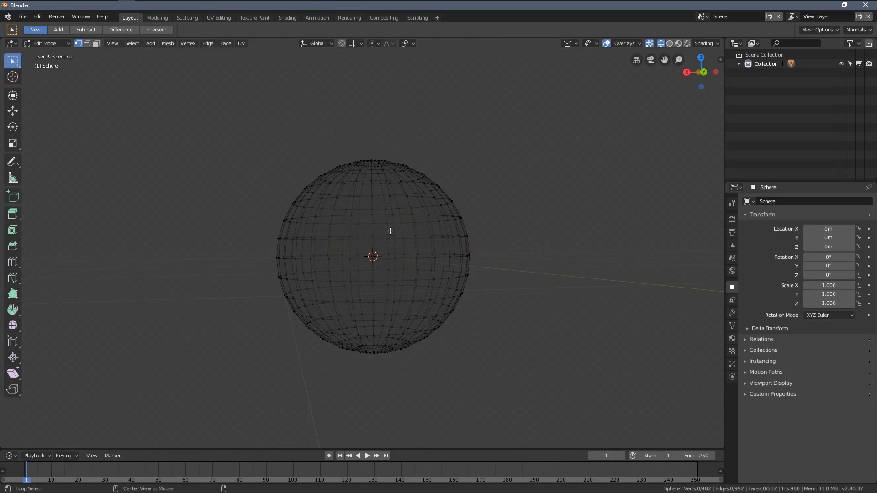
# - Box-select the vertex ring just above the sphere's middle, leaving out the vertices of the ring above it
pyautogui.scroll(2, 304, 221)
pyautogui.scroll(-2, 264, 227)
pyautogui.press('b')
pyautogui.moveTo(217, 219); pyautogui.dragTo(491, 243)
pyautogui.moveTo(519, 251); pyautogui.dragTo(505, 250, button='middle')
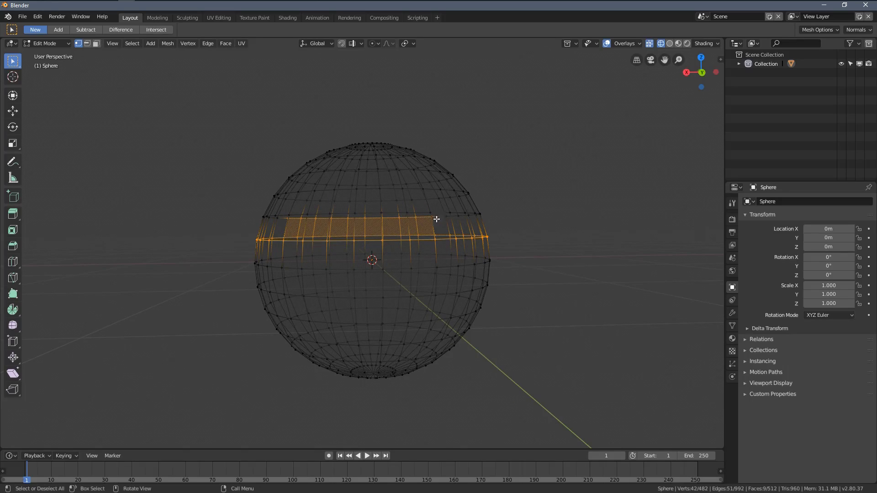
pyautogui.press('b')
pyautogui.moveTo(485, 198); pyautogui.dragTo(258, 227, button='middle')
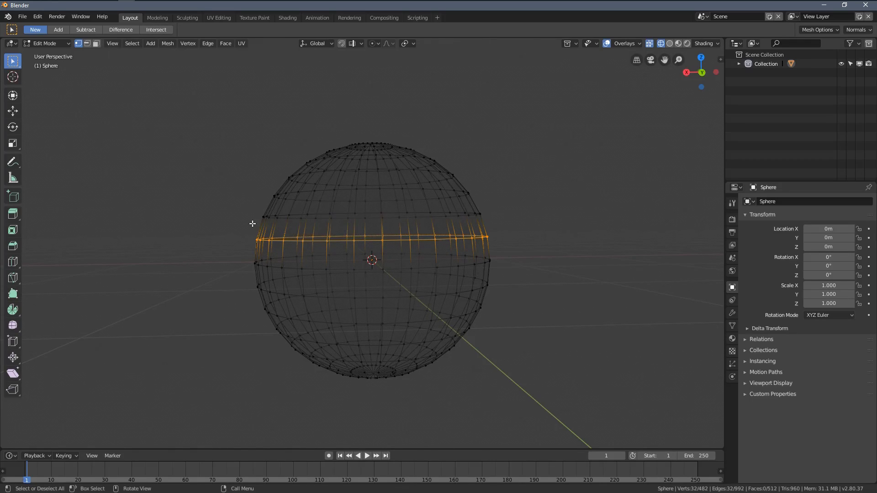
# - Switch to the front orthographic view, clear the selection, and box-select only the ring of vertices along the sphere's equator
pyautogui.press('KP_5')
pyautogui.moveTo(313, 222); pyautogui.dragTo(321, 219, button='middle')
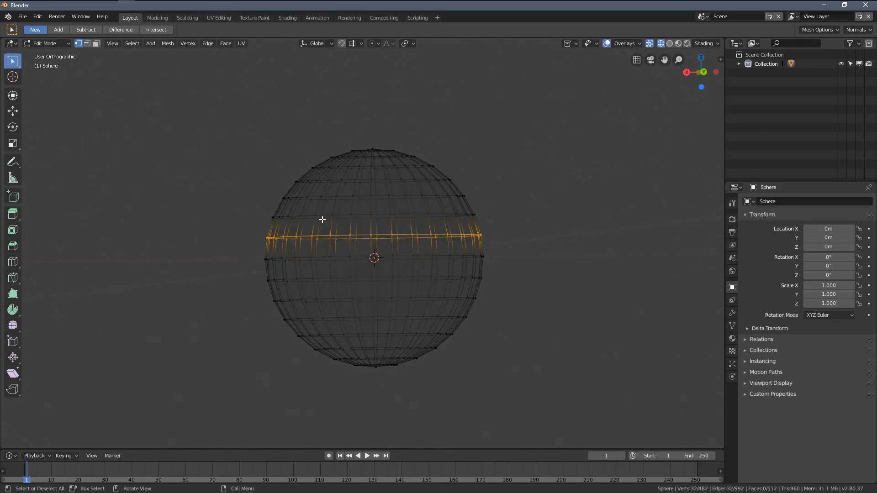
pyautogui.press('KP_1')
pyautogui.hotkey('alt', 'a')
pyautogui.scroll(1, 258, 225)
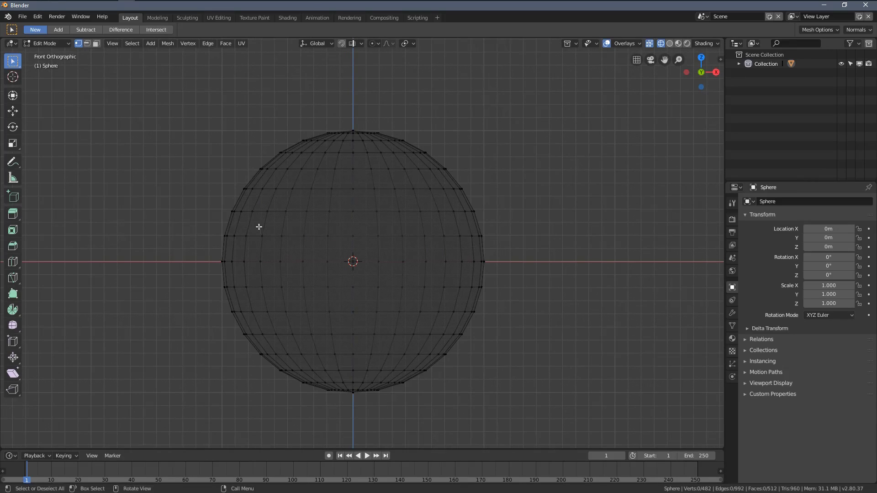
pyautogui.press('b')
pyautogui.moveTo(186, 253); pyautogui.dragTo(513, 273)
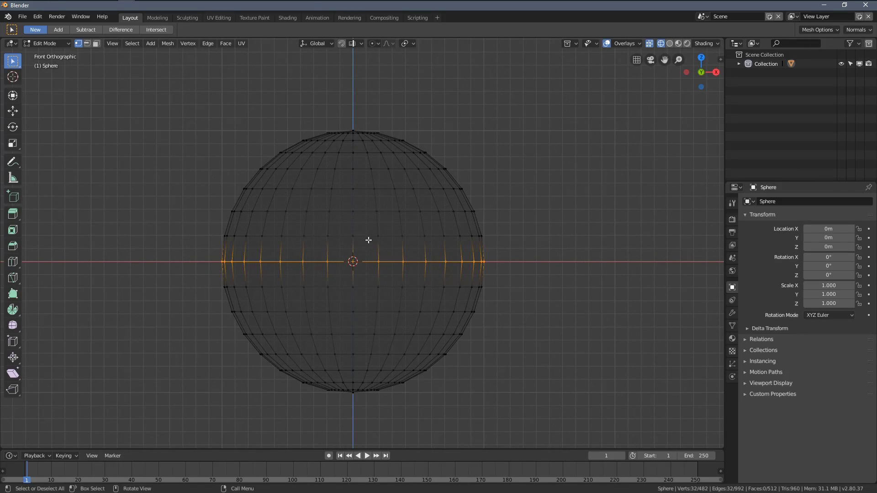
pyautogui.moveTo(368, 240); pyautogui.dragTo(383, 260, button='middle')
# - Return the sphere to solid shading and clear the equator vertex selection
pyautogui.press('z')
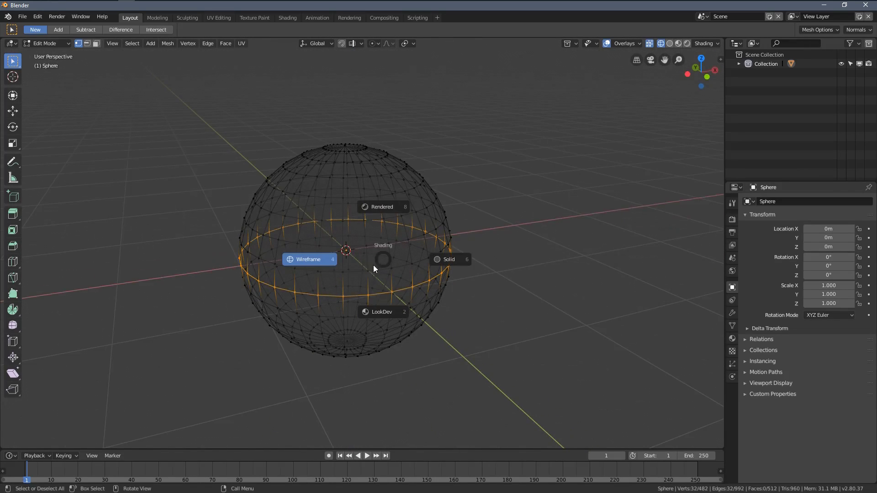
pyautogui.click(443, 270)
pyautogui.scroll(2, 385, 261)
pyautogui.hotkey('alt', 'a')
pyautogui.moveTo(311, 255)
pyautogui.keyDown('shift'); pyautogui.mouseDown(button='middle')
pyautogui.moveTo(339, 264)
pyautogui.moveTo(356, 441)
pyautogui.mouseUp(button='middle'); pyautogui.keyUp('shift')
pyautogui.scroll(2, 340, 264)
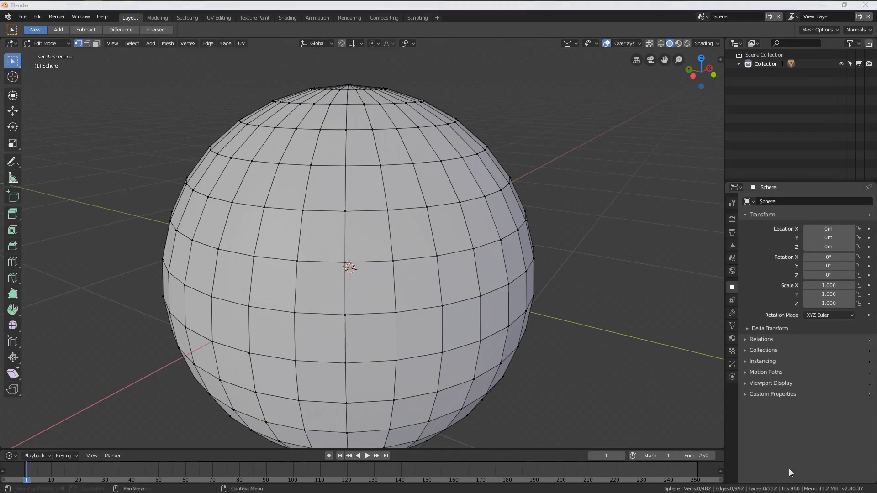
# - Switch to edge selection mode and select three horizontal edge loops on the sphere, spaced two rows apart
pyautogui.click(791, 470)
pyautogui.moveTo(379, 250)
pyautogui.keyDown('shift'); pyautogui.mouseDown(button='middle')
pyautogui.moveTo(403, 234)
pyautogui.moveTo(385, 262)
pyautogui.moveTo(369, 268)
pyautogui.moveTo(363, 251)
pyautogui.mouseUp(button='middle'); pyautogui.keyUp('shift')
pyautogui.scroll(-1, 404, 234)
pyautogui.scroll(1, 369, 268)
pyautogui.press('2')
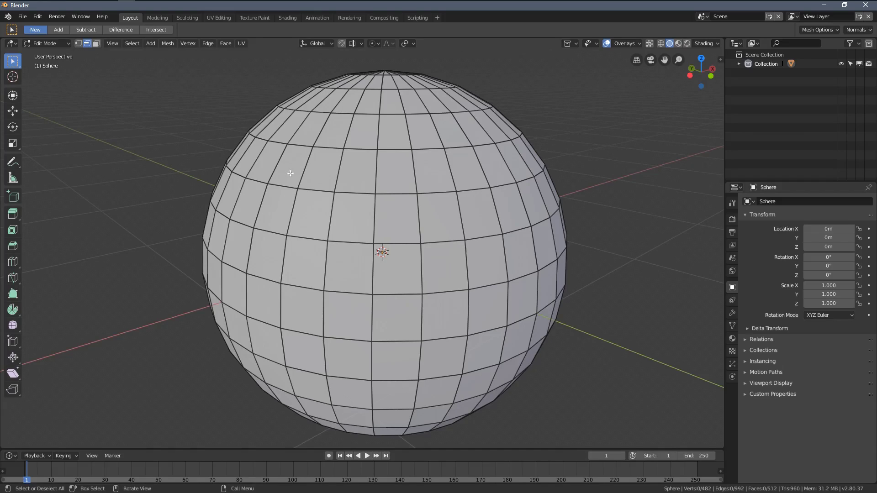
pyautogui.keyDown('alt'); pyautogui.click(355, 245); pyautogui.keyUp('alt')
pyautogui.moveTo(355, 245); pyautogui.dragTo(375, 276, button='middle')
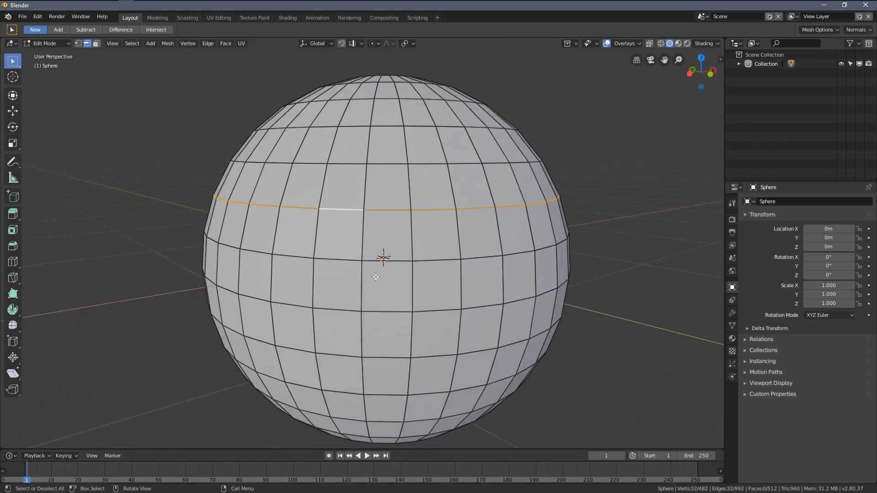
pyautogui.keyDown('alt'); pyautogui.keyDown('shift'); pyautogui.click(384, 309); pyautogui.keyUp('shift'); pyautogui.keyUp('alt')
pyautogui.keyDown('alt'); pyautogui.keyDown('shift'); pyautogui.click(381, 389); pyautogui.keyUp('shift'); pyautogui.keyUp('alt')
pyautogui.scroll(-2, 372, 406)
# - Inspect the three selected edge loops all around the sphere in wireframe shading, and deselect them in solid shading
pyautogui.press('z')
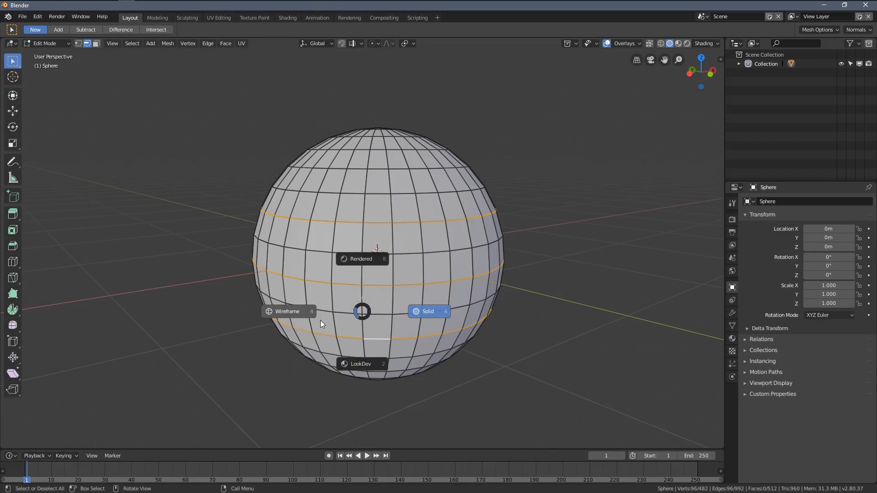
pyautogui.click(321, 324)
pyautogui.moveTo(493, 272); pyautogui.dragTo(309, 167, button='middle')
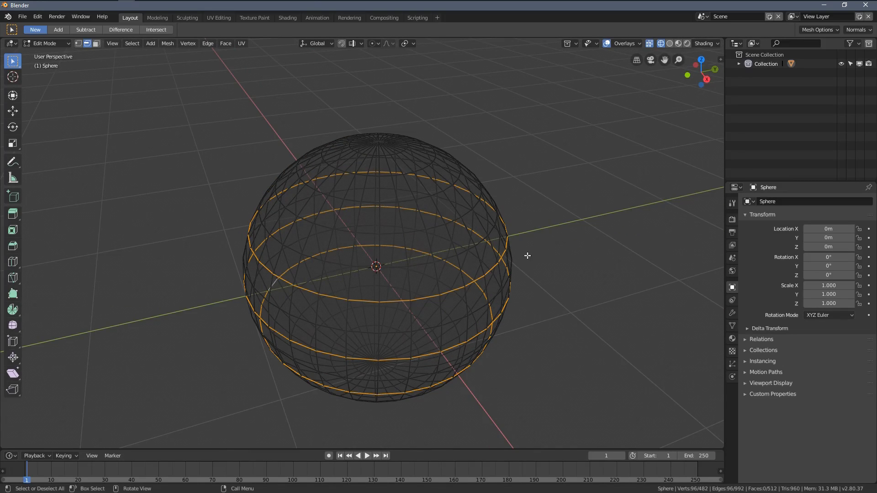
pyautogui.moveTo(528, 256)
pyautogui.mouseDown(button='middle')
pyautogui.moveTo(290, 265)
pyautogui.moveTo(362, 264)
pyautogui.mouseUp(button='middle')
pyautogui.press('z')
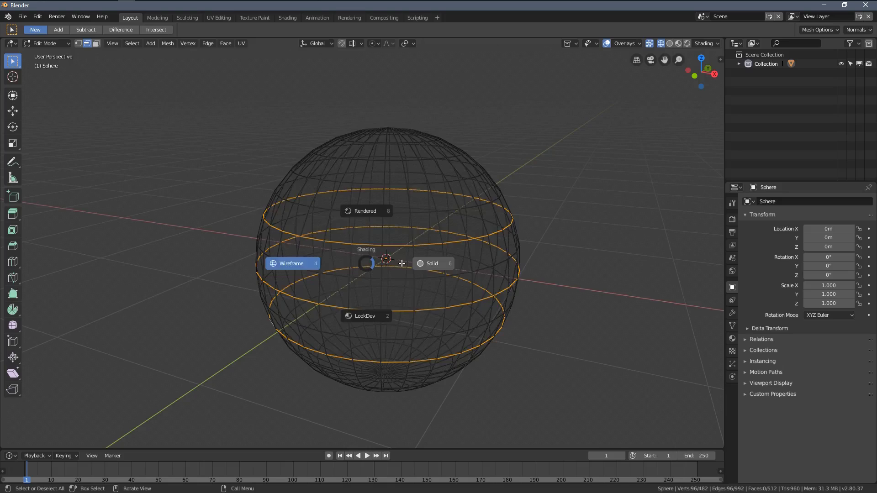
pyautogui.click(401, 264)
pyautogui.hotkey('alt', 'a')
# - Loop-select the horizontal edges at the sphere's middle, two rows below it and two rows above it
pyautogui.scroll(4, 377, 260)
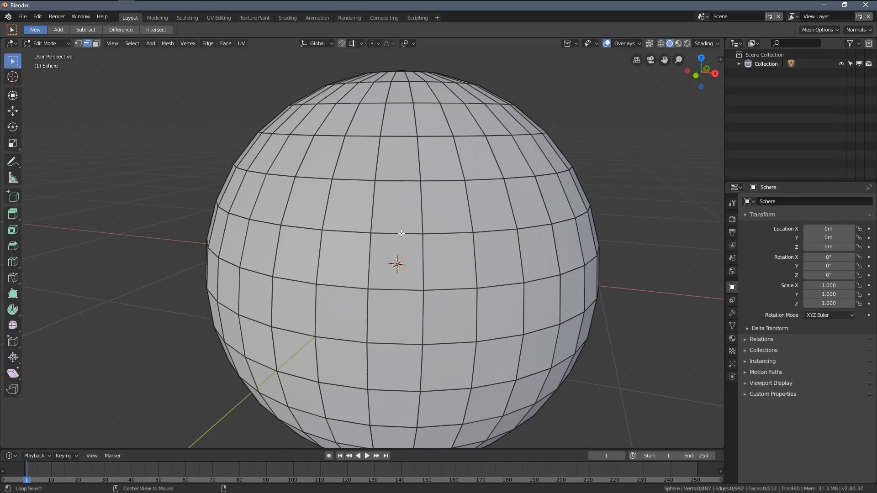
pyautogui.keyDown('alt'); pyautogui.click(395, 291); pyautogui.keyUp('alt')
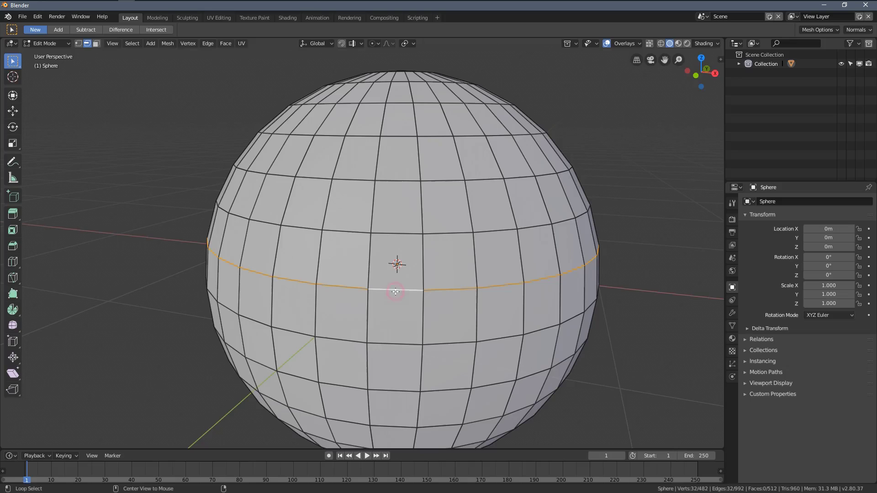
pyautogui.keyDown('alt'); pyautogui.click(391, 388); pyautogui.keyUp('alt')
pyautogui.keyDown('alt'); pyautogui.click(391, 182); pyautogui.keyUp('alt')
pyautogui.keyDown('alt'); pyautogui.click(388, 288); pyautogui.keyUp('alt')
# - Check the loop selection in wireframe shading, and clear it after returning to solid shading
pyautogui.moveTo(388, 288)
pyautogui.mouseDown(button='middle')
pyautogui.moveTo(353, 280)
pyautogui.moveTo(380, 286)
pyautogui.moveTo(415, 266)
pyautogui.moveTo(396, 287)
pyautogui.moveTo(315, 296)
pyautogui.mouseUp(button='middle')
pyautogui.press('z')
pyautogui.click(312, 291)
pyautogui.press('z')
pyautogui.click(431, 284)
pyautogui.hotkey('alt', 'a')
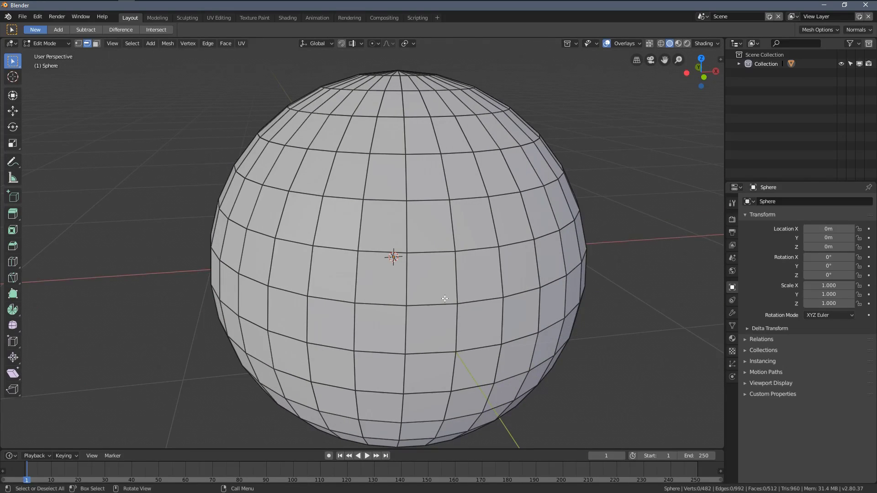
# - Select the horizontal edge loop around the sphere's middle and inspect it in wireframe shading
pyautogui.moveTo(444, 299)
pyautogui.mouseDown(button='middle')
pyautogui.moveTo(316, 302)
pyautogui.moveTo(343, 288)
pyautogui.mouseUp(button='middle')
pyautogui.keyDown('alt'); pyautogui.click(310, 296); pyautogui.keyUp('alt')
pyautogui.scroll(-4, 330, 302)
pyautogui.press('z')
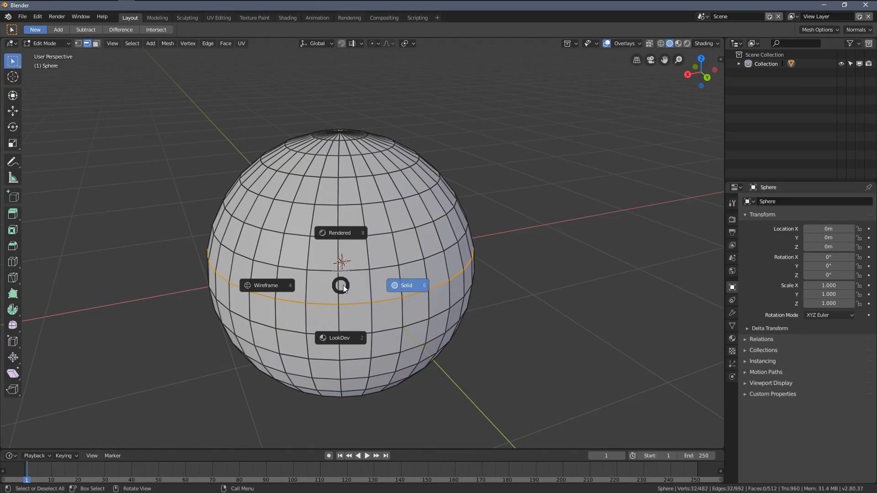
pyautogui.click(314, 282)
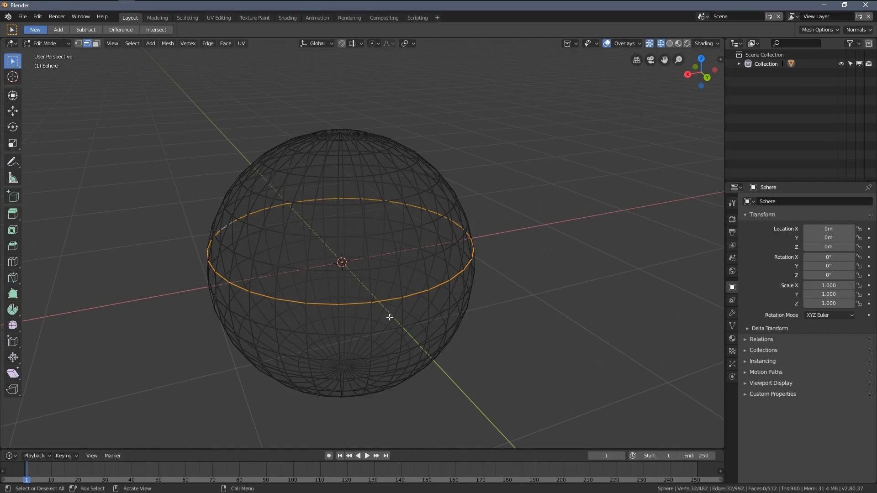
pyautogui.moveTo(398, 214)
pyautogui.mouseDown(button='middle')
pyautogui.moveTo(311, 256)
pyautogui.moveTo(326, 252)
pyautogui.moveTo(319, 241)
pyautogui.moveTo(303, 242)
pyautogui.moveTo(288, 206)
pyautogui.moveTo(321, 143)
pyautogui.moveTo(325, 169)
pyautogui.mouseUp(button='middle')
# - Clear the selection, select a vertical edge loop, and follow it to the bottom pole in wireframe and solid shading
pyautogui.hotkey('alt', 'a')
pyautogui.press('z')
pyautogui.click(361, 254)
pyautogui.keyDown('alt'); pyautogui.click(341, 238); pyautogui.keyUp('alt')
pyautogui.press('z')
pyautogui.click(276, 256)
pyautogui.keyDown('shift'); pyautogui.moveTo(340, 236); pyautogui.dragTo(357, 251, button='middle'); pyautogui.keyUp('shift')
pyautogui.scroll(4, 354, 229)
pyautogui.keyDown('shift'); pyautogui.moveTo(367, 304); pyautogui.dragTo(376, 295, button='middle'); pyautogui.keyUp('shift')
pyautogui.scroll(4, 375, 279)
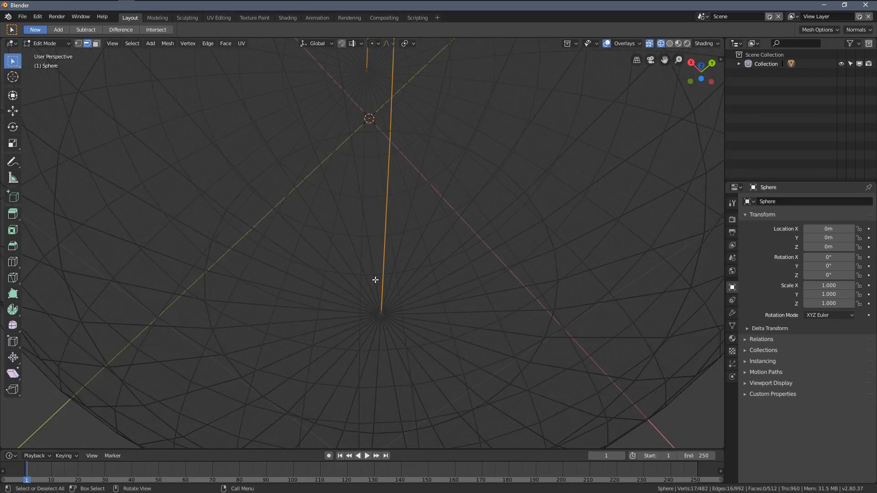
pyautogui.press('z')
pyautogui.click(436, 313)
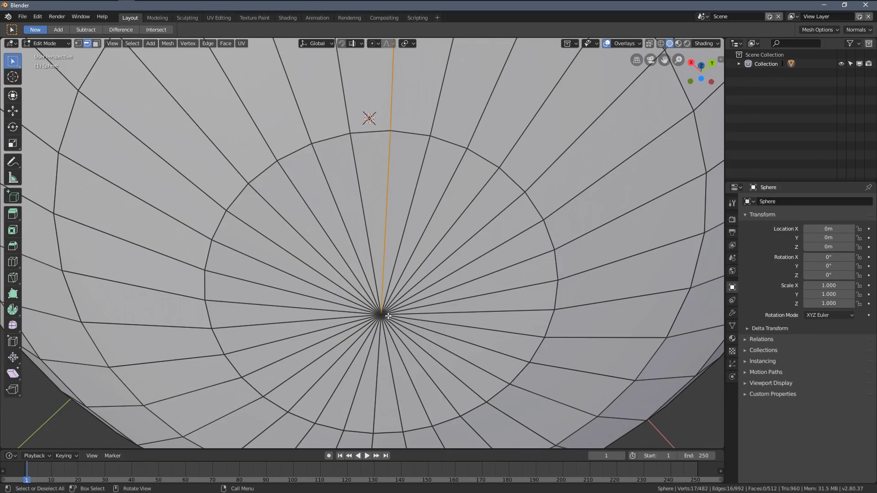
# - Select the edges of one triangular face that meets the sphere's bottom pole
pyautogui.scroll(-1, 382, 311)
pyautogui.scroll(6, 374, 237)
pyautogui.scroll(-3, 372, 172)
pyautogui.click(375, 134)
pyautogui.keyDown('shift'); pyautogui.click(387, 147); pyautogui.keyUp('shift')
pyautogui.scroll(-5, 387, 147)
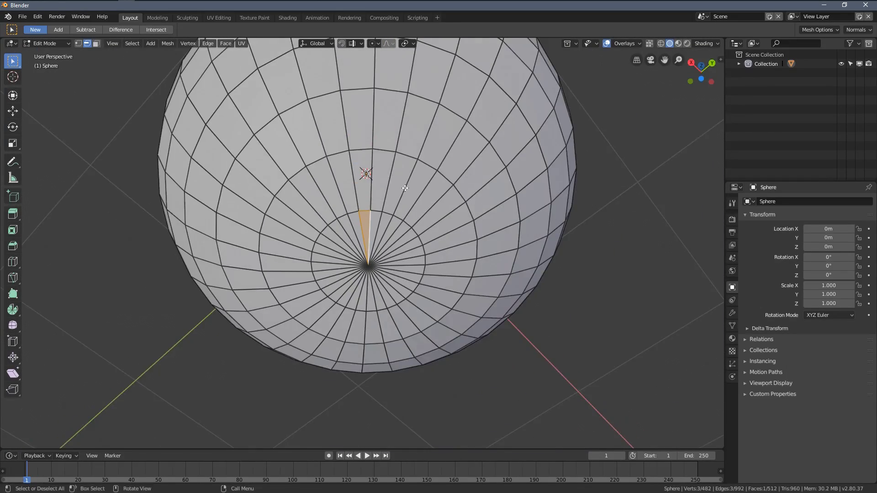
# - Clear the selection and select four vertical edge loops that meet at the sphere's top pole
pyautogui.moveTo(386, 147); pyautogui.dragTo(373, 247, button='middle')
pyautogui.scroll(-4, 362, 256)
pyautogui.hotkey('alt', 'a')
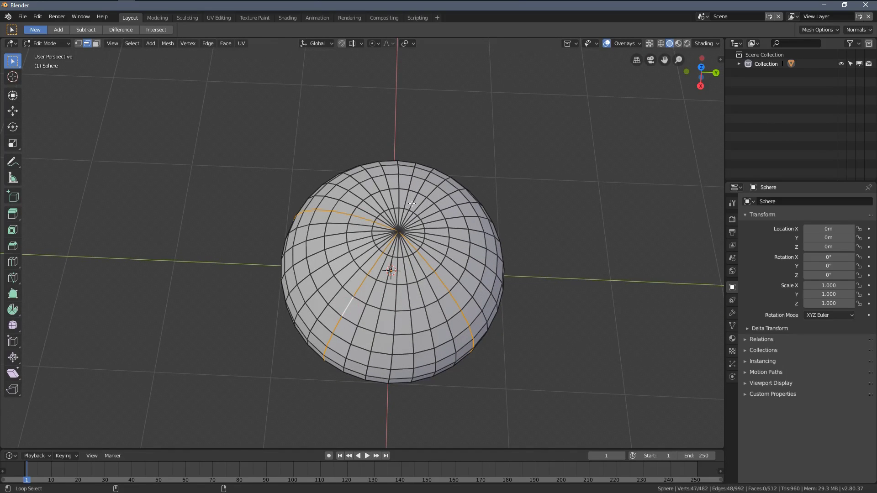
pyautogui.moveTo(409, 180); pyautogui.dragTo(366, 264, button='middle')
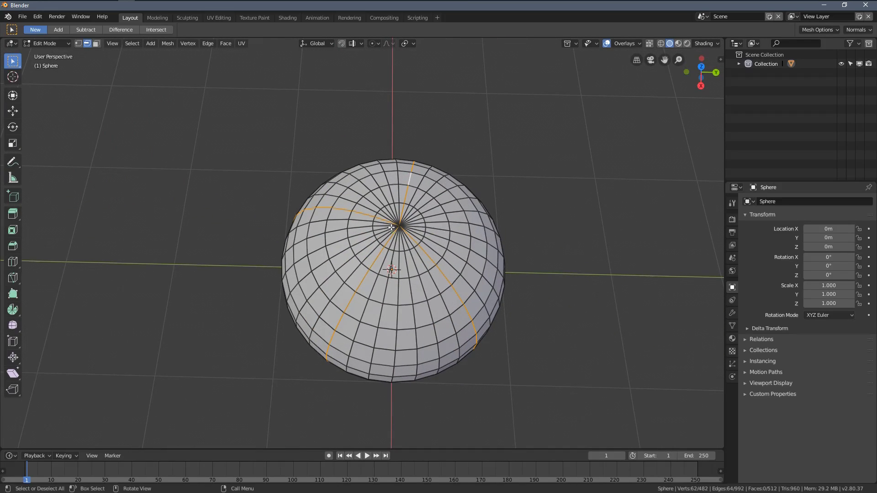
pyautogui.moveTo(420, 337)
pyautogui.mouseDown(button='middle')
pyautogui.moveTo(391, 276)
pyautogui.moveTo(420, 294)
pyautogui.moveTo(395, 291)
pyautogui.mouseUp(button='middle')
# - Replace the selection with the horizontal edge loop around the sphere's middle, and display it in LookDev and wireframe shading
pyautogui.hotkey('alt', 'a')
pyautogui.keyDown('alt'); pyautogui.click(375, 292); pyautogui.keyUp('alt')
pyautogui.press('z')
pyautogui.click(406, 335)
pyautogui.press('z')
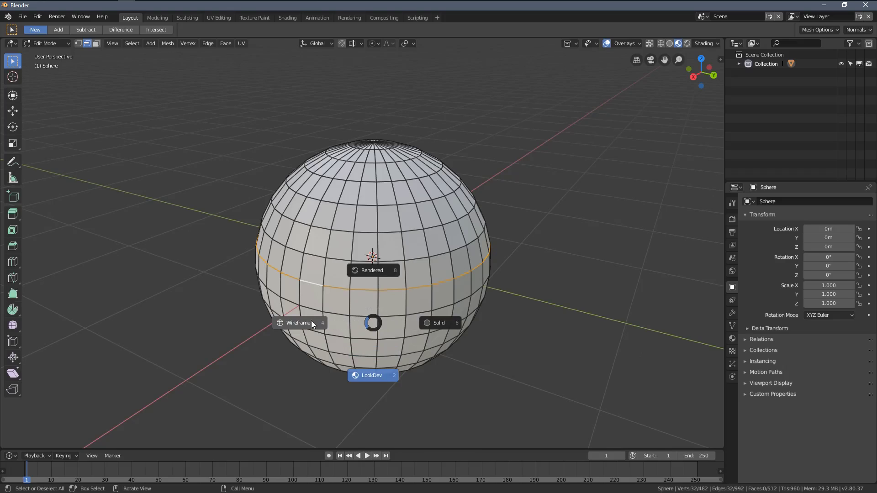
pyautogui.click(311, 321)
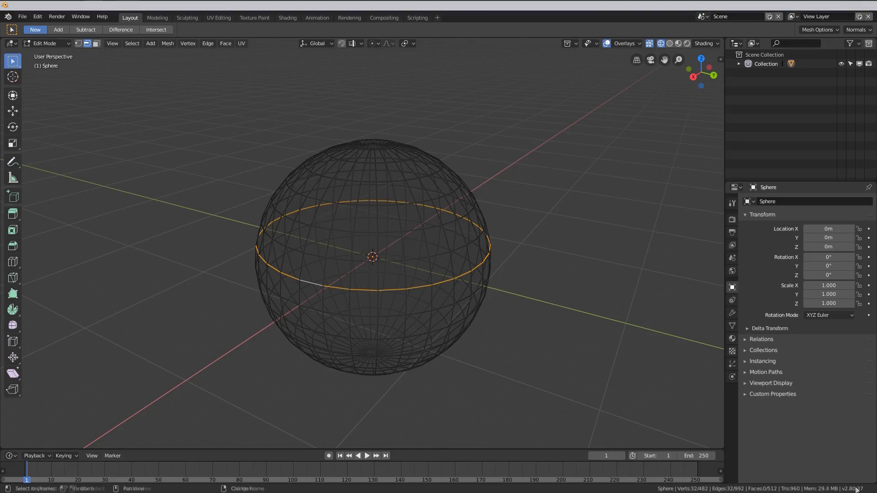
# - Examine the selected horizontal edge loop from the side in solid shading
pyautogui.moveTo(260, 309); pyautogui.dragTo(270, 283, button='middle')
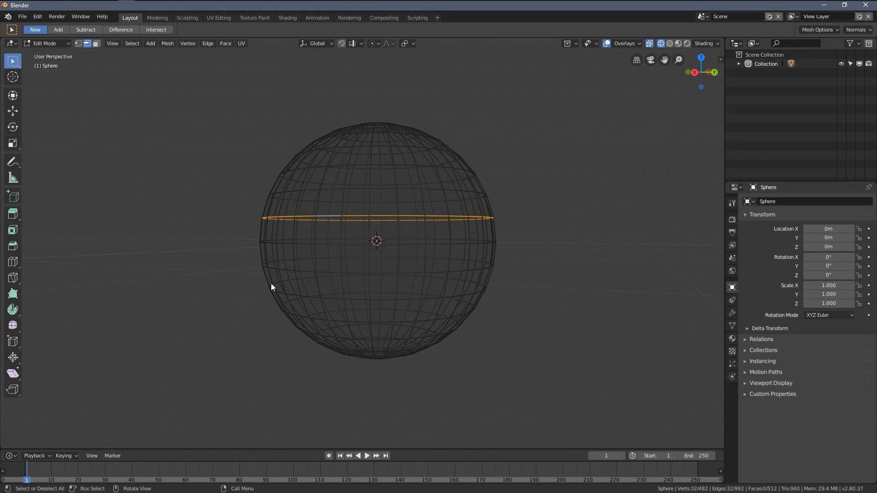
pyautogui.press('z')
pyautogui.click(330, 283)
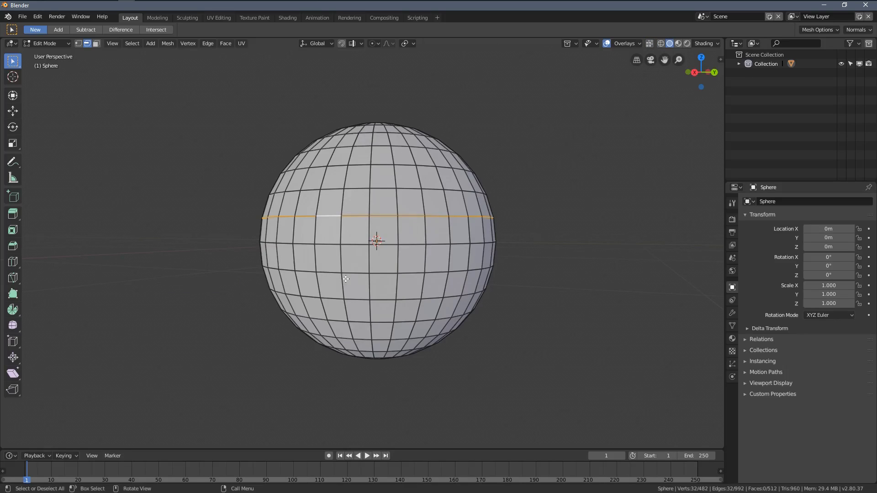
# - Clear the selection and box-select the second band of vertical edges above the sphere's middle, in front view with wireframe shading
pyautogui.press('KP_1')
pyautogui.press('z')
pyautogui.click(286, 287)
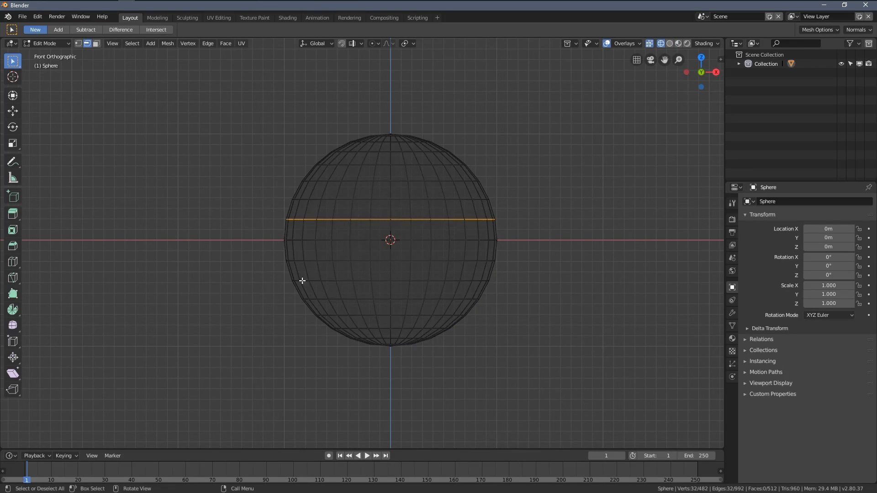
pyautogui.hotkey('alt', 'a')
pyautogui.press('Home')
pyautogui.press('b')
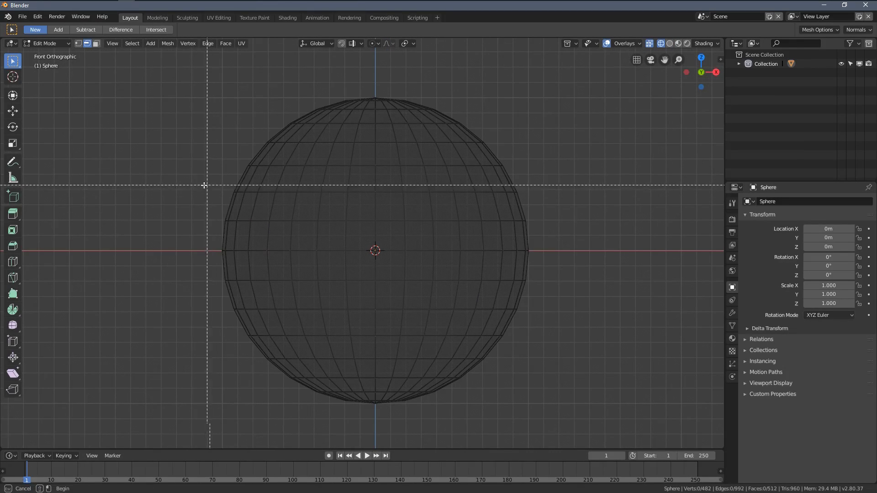
pyautogui.moveTo(195, 180); pyautogui.dragTo(210, 245)
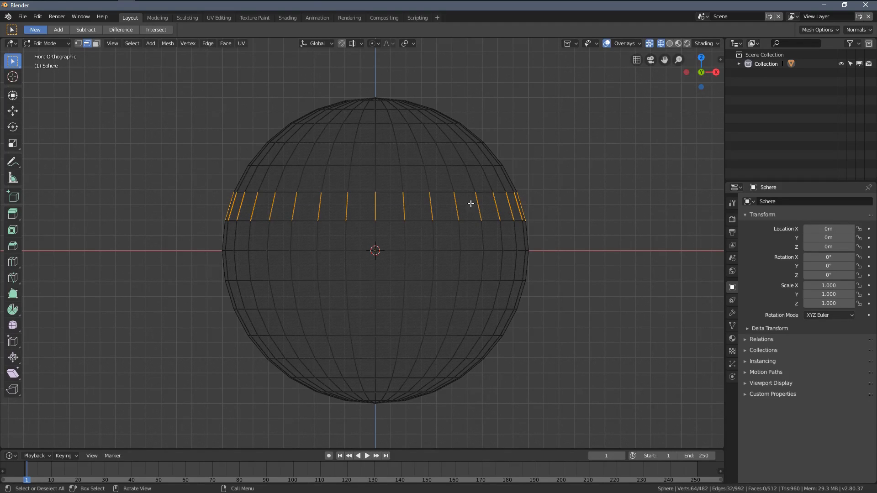
# - Inspect the box-selected band of vertical edges all around the sphere in solid shading
pyautogui.moveTo(471, 204)
pyautogui.mouseDown(button='middle')
pyautogui.moveTo(427, 231)
pyautogui.moveTo(464, 242)
pyautogui.moveTo(343, 259)
pyautogui.moveTo(345, 277)
pyautogui.mouseUp(button='middle')
pyautogui.press('z')
pyautogui.click(461, 245)
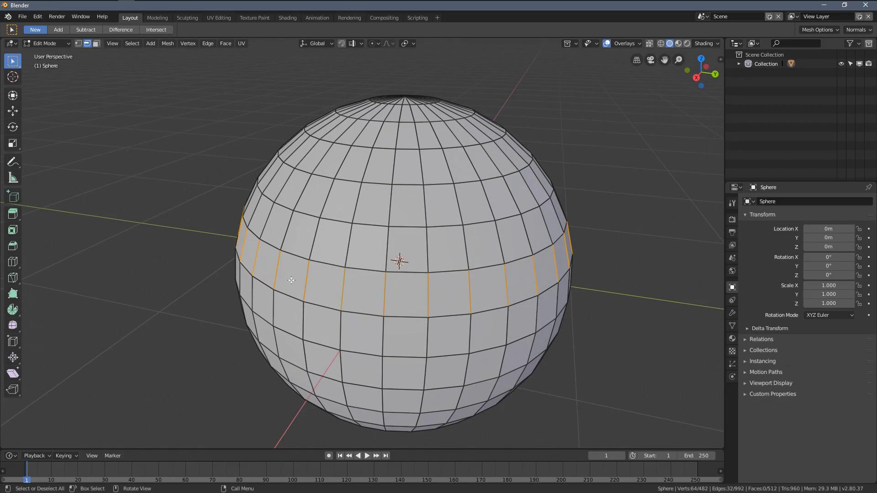
pyautogui.moveTo(257, 255); pyautogui.dragTo(357, 283, button='middle')
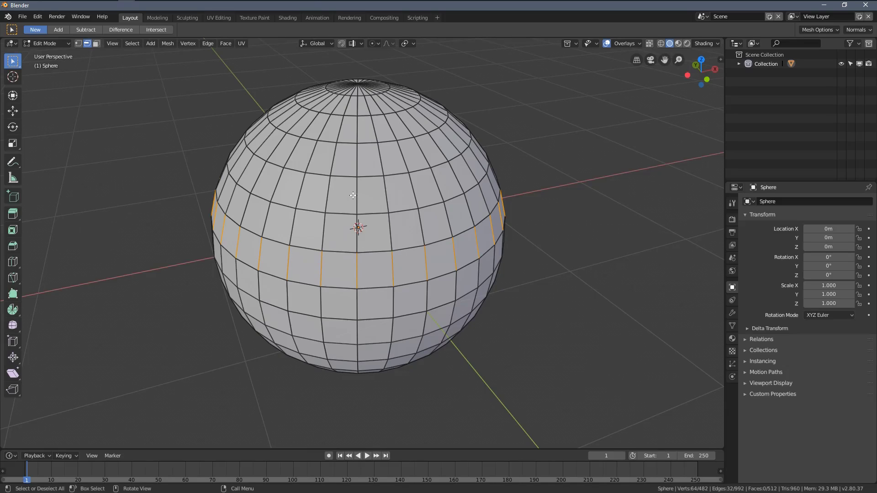
pyautogui.moveTo(247, 214); pyautogui.dragTo(334, 216, button='middle')
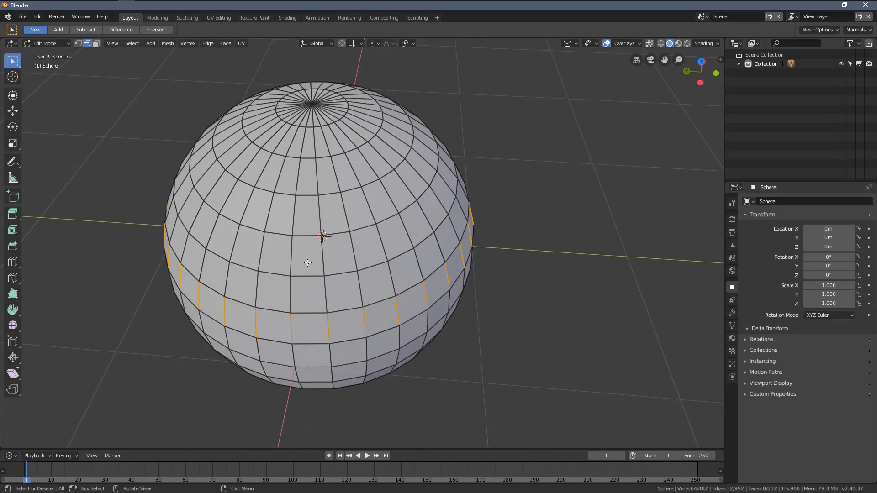
pyautogui.moveTo(203, 245); pyautogui.dragTo(350, 254, button='middle')
pyautogui.scroll(-3, 275, 293)
pyautogui.scroll(2, 312, 240)
# - Clear the selection, select an edge ring of horizontal edges running from pole to pole, and display it in wireframe shading
pyautogui.hotkey('alt', 'a')
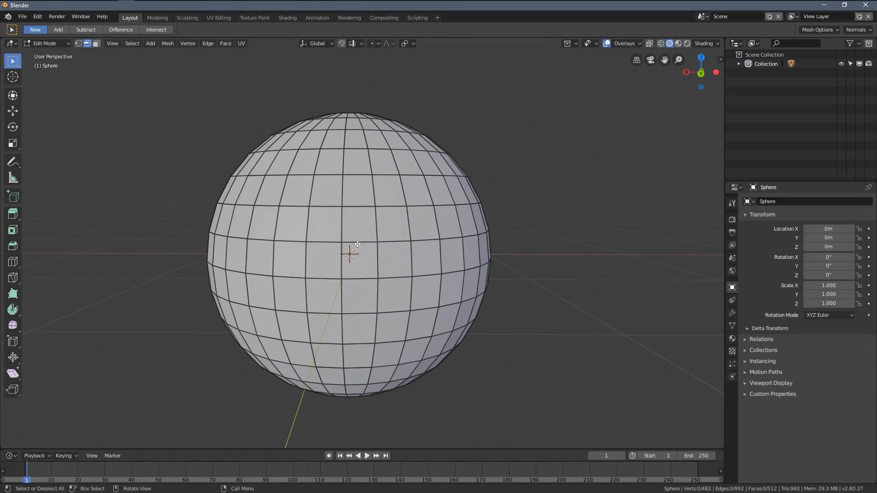
pyautogui.keyDown('ctrl'); pyautogui.keyDown('alt'); pyautogui.click(360, 243); pyautogui.keyUp('alt'); pyautogui.keyUp('ctrl')
pyautogui.moveTo(361, 244); pyautogui.dragTo(383, 236, button='middle')
pyautogui.press('z')
pyautogui.click(427, 244)
pyautogui.press('z')
pyautogui.click(318, 243)
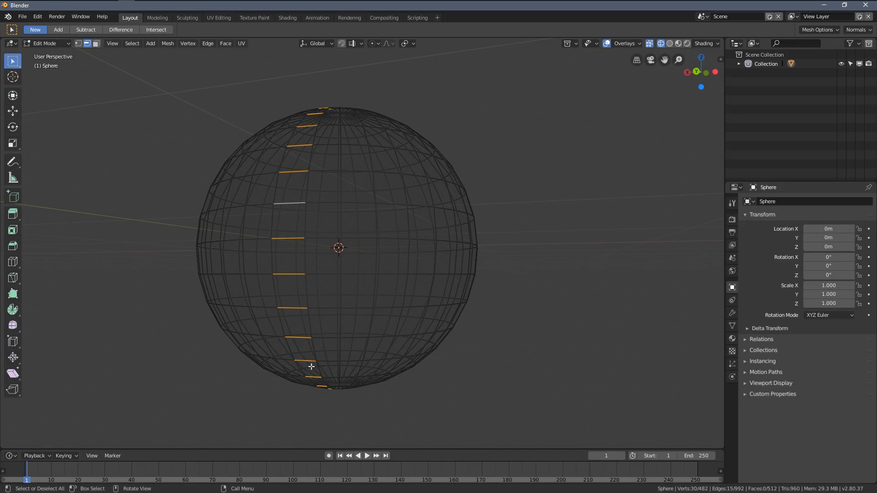
# - Examine the pole-to-pole edge ring from above in wireframe and from the side in solid shading
pyautogui.moveTo(311, 366); pyautogui.dragTo(310, 329, button='middle')
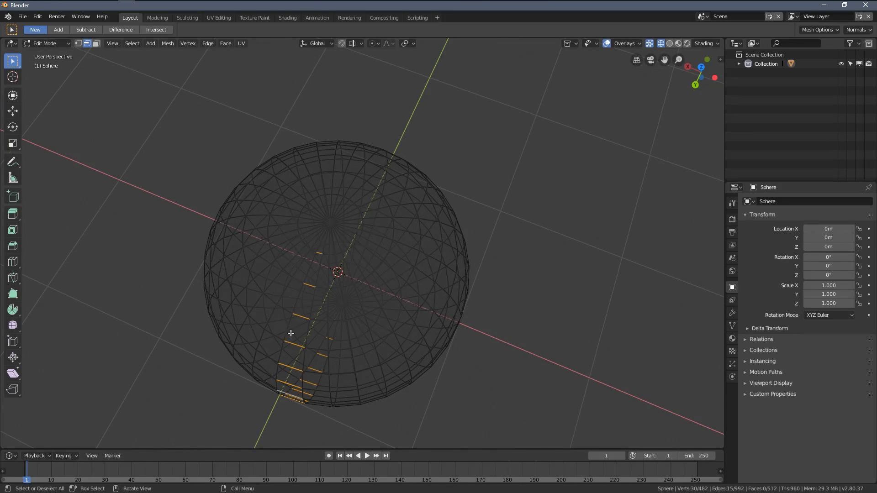
pyautogui.moveTo(291, 333)
pyautogui.mouseDown(button='middle')
pyautogui.moveTo(307, 360)
pyautogui.moveTo(322, 296)
pyautogui.mouseUp(button='middle')
pyautogui.press('z')
pyautogui.click(362, 298)
pyautogui.scroll(3, 279, 274)
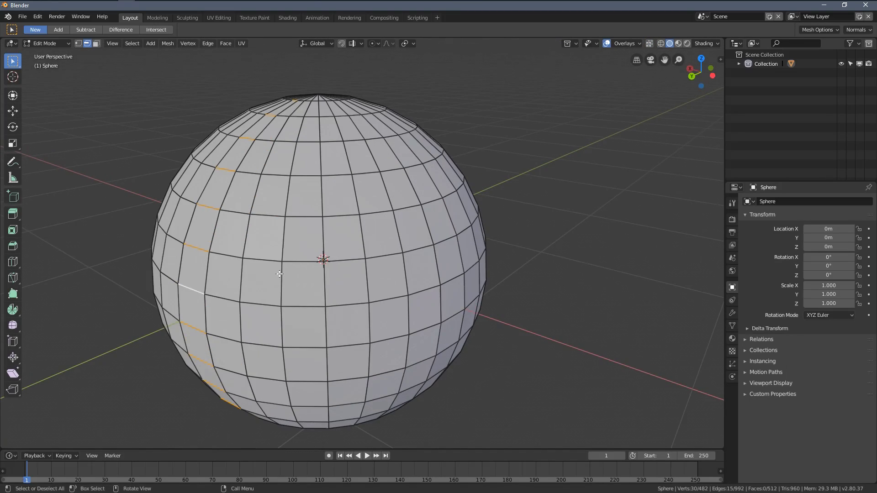
# - Clear the selection and select several different pole-to-pole edge rings one after another, each replacing the previous one
pyautogui.hotkey('alt', 'a')
pyautogui.moveTo(280, 274); pyautogui.dragTo(268, 267, button='middle')
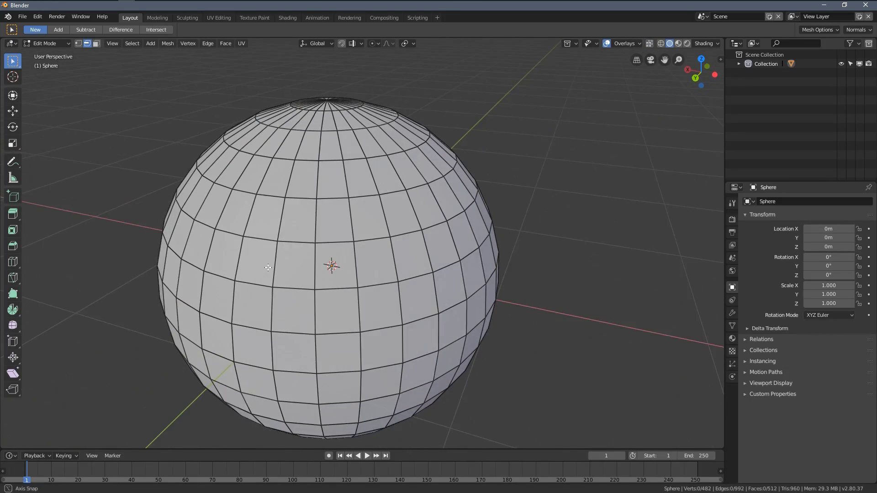
pyautogui.keyDown('ctrl'); pyautogui.keyDown('alt'); pyautogui.click(300, 291); pyautogui.keyUp('alt'); pyautogui.keyUp('ctrl')
pyautogui.keyDown('ctrl'); pyautogui.keyDown('alt'); pyautogui.click(383, 284); pyautogui.keyUp('alt'); pyautogui.keyUp('ctrl')
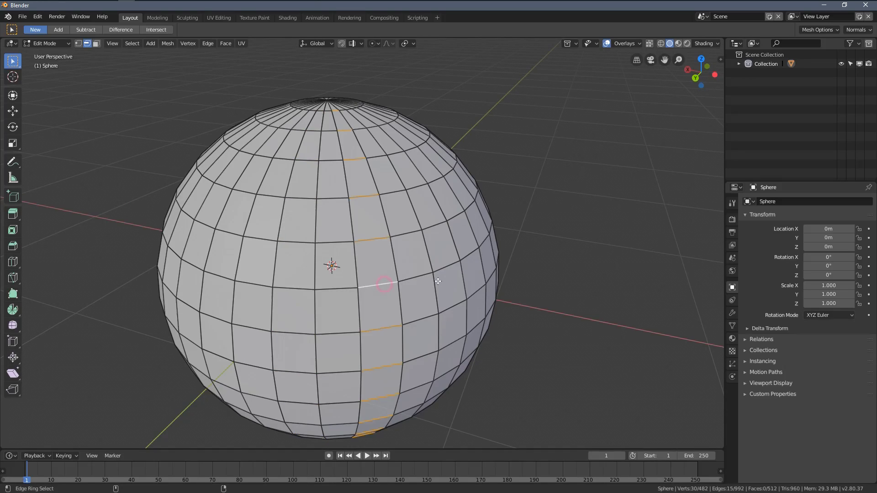
pyautogui.keyDown('ctrl'); pyautogui.keyDown('alt'); pyautogui.click(447, 266); pyautogui.keyUp('alt'); pyautogui.keyUp('ctrl')
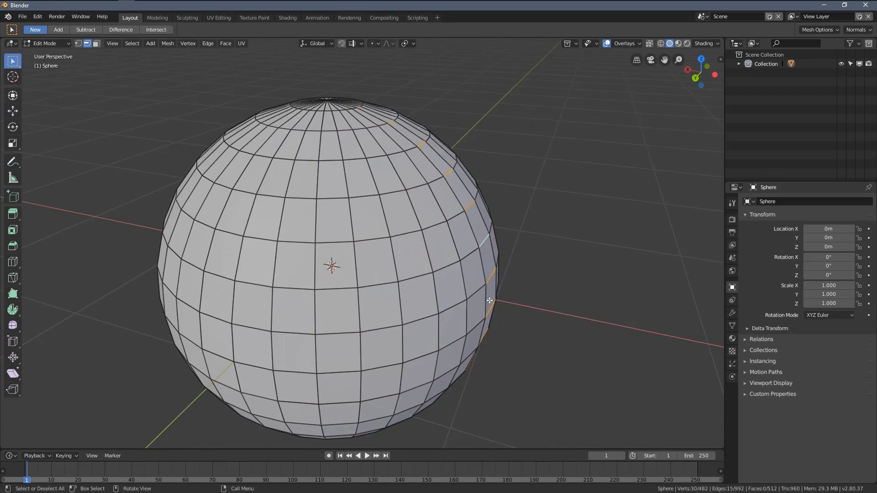
# - Examine the last selected pole-to-pole edge ring from above in wireframe shading
pyautogui.moveTo(484, 238); pyautogui.dragTo(425, 310, button='middle')
pyautogui.press('z')
pyautogui.click(347, 310)
pyautogui.moveTo(345, 311); pyautogui.dragTo(369, 290, button='middle')
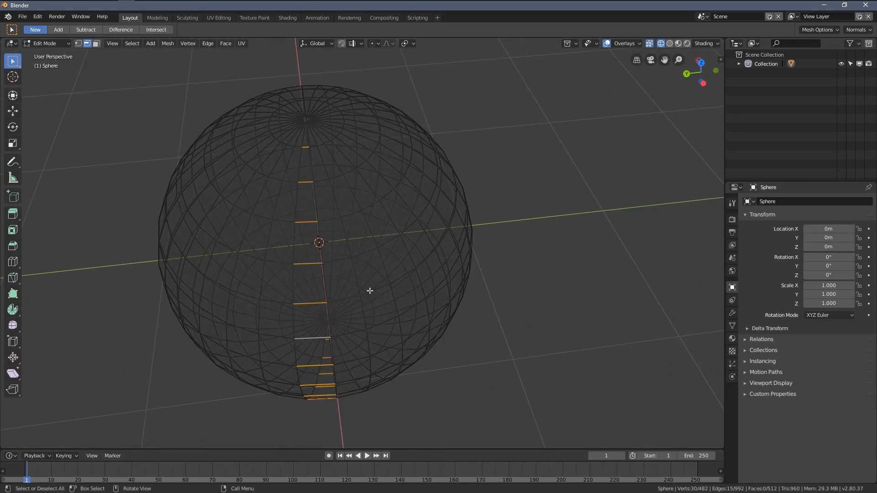
# - Select horizontal edge rings one at a time, from near the sphere's bottom pole up to the band around its middle
pyautogui.keyDown('ctrl'); pyautogui.keyDown('alt'); pyautogui.click(372, 291); pyautogui.keyUp('alt'); pyautogui.keyUp('ctrl')
pyautogui.moveTo(425, 270); pyautogui.dragTo(383, 213, button='middle')
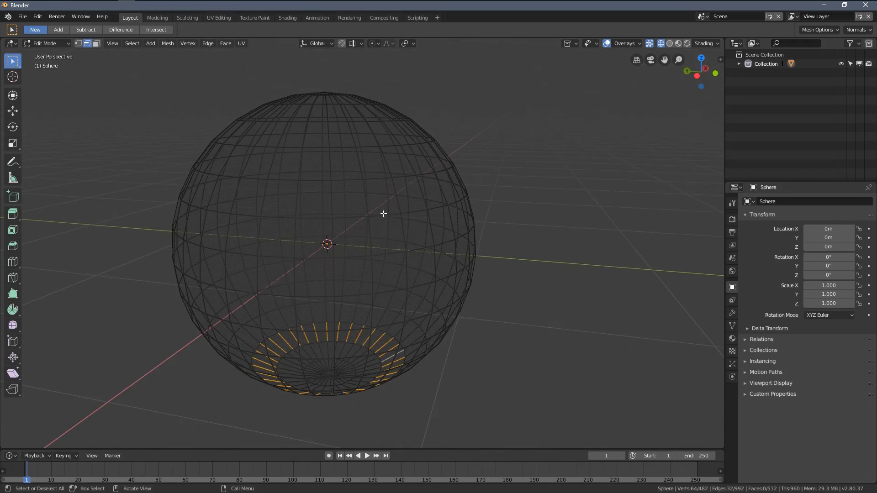
pyautogui.keyDown('ctrl'); pyautogui.keyDown('alt'); pyautogui.click(366, 199); pyautogui.keyUp('alt'); pyautogui.keyUp('ctrl')
pyautogui.keyDown('ctrl'); pyautogui.keyDown('alt'); pyautogui.click(373, 308); pyautogui.keyUp('alt'); pyautogui.keyUp('ctrl')
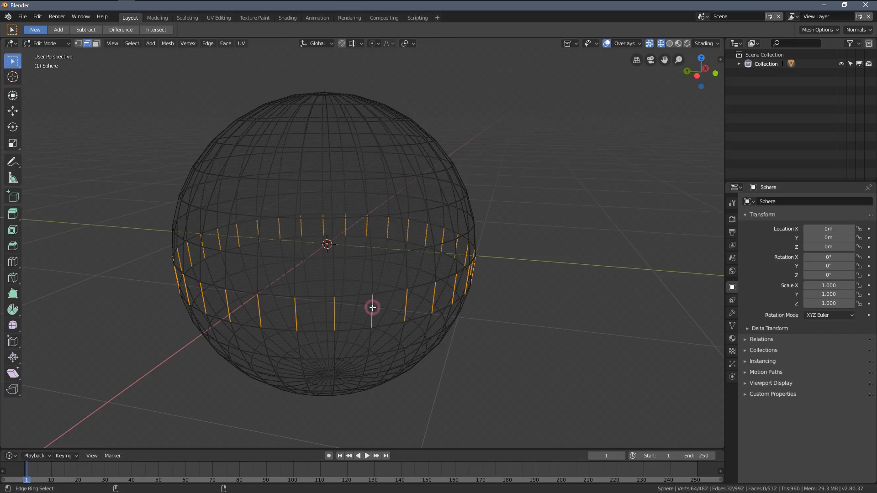
pyautogui.keyDown('ctrl'); pyautogui.keyDown('alt'); pyautogui.click(372, 270); pyautogui.keyUp('alt'); pyautogui.keyUp('ctrl')
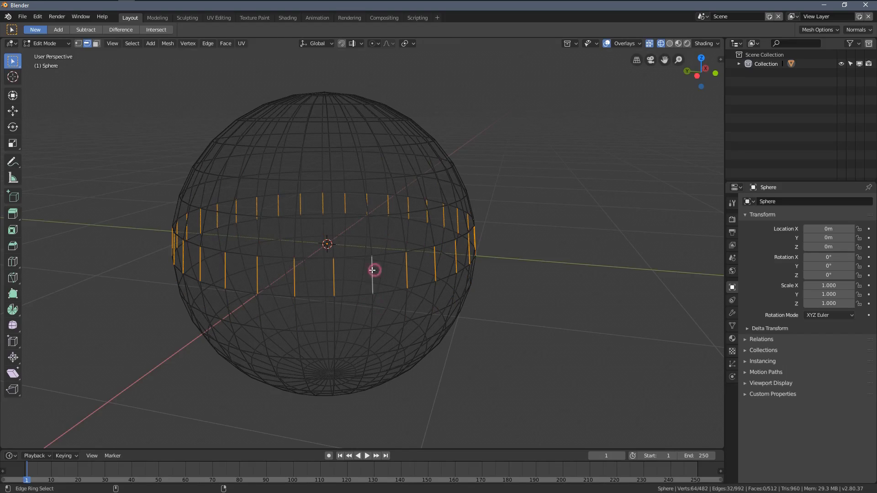
# - Replace the edge ring with several individual edge loops in turn, including vertical loops on the sphere's far side
pyautogui.keyDown('alt'); pyautogui.click(348, 182); pyautogui.keyUp('alt')
pyautogui.keyDown('alt'); pyautogui.click(361, 256); pyautogui.keyUp('alt')
pyautogui.keyDown('alt'); pyautogui.click(359, 298); pyautogui.keyUp('alt')
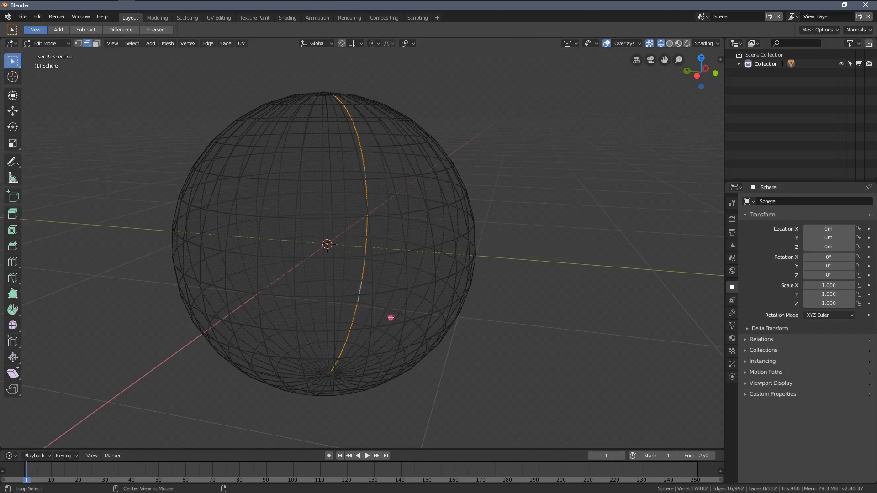
pyautogui.keyDown('alt'); pyautogui.click(391, 317); pyautogui.keyUp('alt')
pyautogui.keyDown('alt'); pyautogui.click(333, 237); pyautogui.keyUp('alt')
pyautogui.keyDown('alt'); pyautogui.click(256, 209); pyautogui.keyUp('alt')
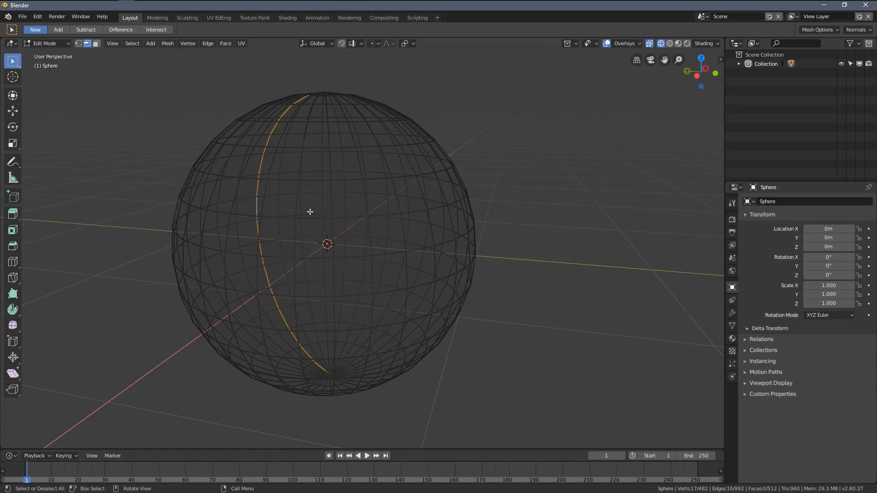
pyautogui.keyDown('ctrl'); pyautogui.keyDown('alt'); pyautogui.click(352, 222); pyautogui.keyUp('alt'); pyautogui.keyUp('ctrl')
# - Select different pole-to-pole edge rings in turn, finishing with the horizontal edge ring around the sphere's middle
pyautogui.keyDown('ctrl'); pyautogui.keyDown('alt'); pyautogui.click(417, 253); pyautogui.keyUp('alt'); pyautogui.keyUp('ctrl')
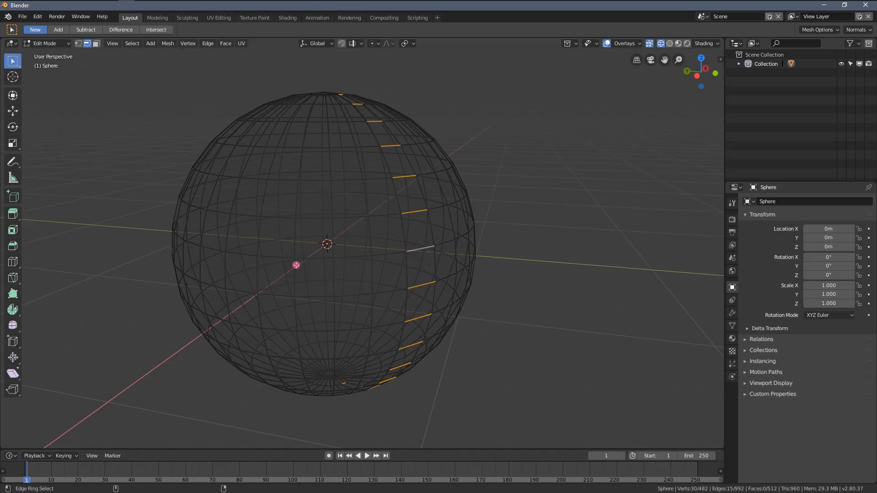
pyautogui.keyDown('ctrl'); pyautogui.keyDown('alt'); pyautogui.click(297, 265); pyautogui.keyUp('alt'); pyautogui.keyUp('ctrl')
pyautogui.keyDown('ctrl'); pyautogui.keyDown('alt'); pyautogui.click(264, 191); pyautogui.keyUp('alt'); pyautogui.keyUp('ctrl')
pyautogui.keyDown('ctrl'); pyautogui.keyDown('alt'); pyautogui.click(289, 313); pyautogui.keyUp('alt'); pyautogui.keyUp('ctrl')
pyautogui.keyDown('ctrl'); pyautogui.keyDown('alt'); pyautogui.click(230, 354); pyautogui.keyUp('alt'); pyautogui.keyUp('ctrl')
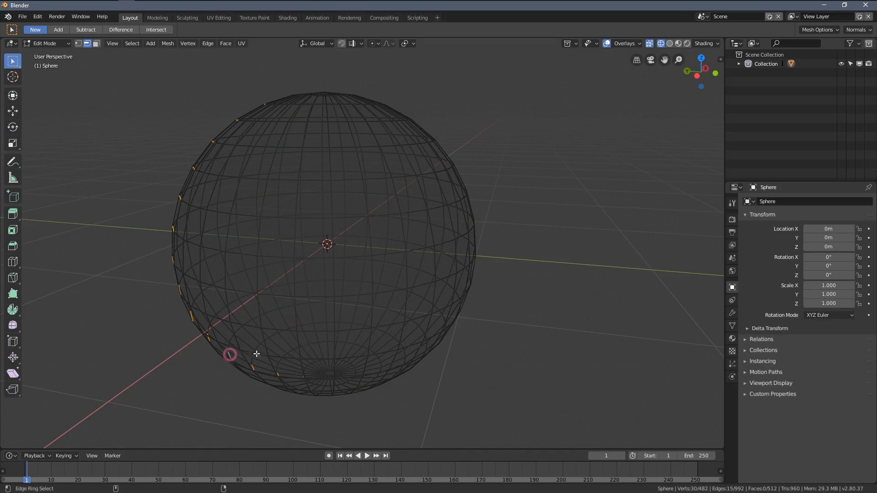
pyautogui.keyDown('ctrl'); pyautogui.keyDown('alt'); pyautogui.click(386, 251); pyautogui.keyUp('alt'); pyautogui.keyUp('ctrl')
pyautogui.keyDown('ctrl'); pyautogui.keyDown('alt'); pyautogui.click(344, 200); pyautogui.keyUp('alt'); pyautogui.keyUp('ctrl')
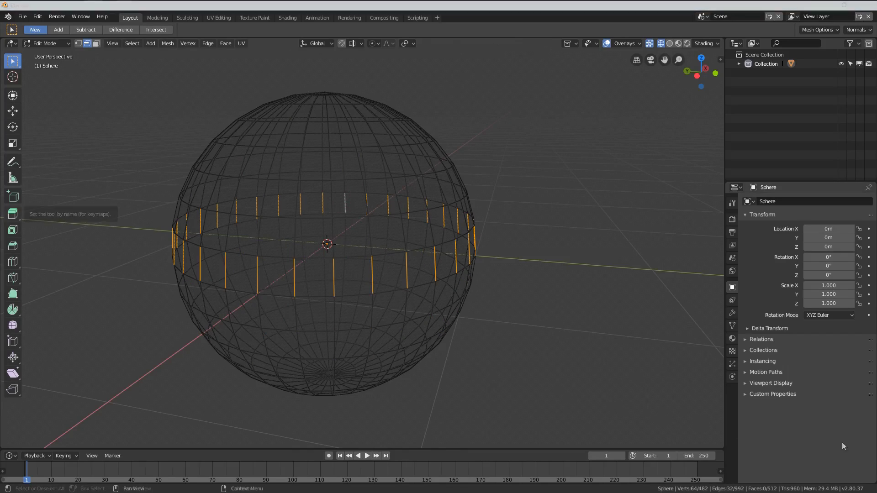
# - Return to solid shading, clear the selection, and select five connected vertical edges running up the sphere's front
pyautogui.press('z')
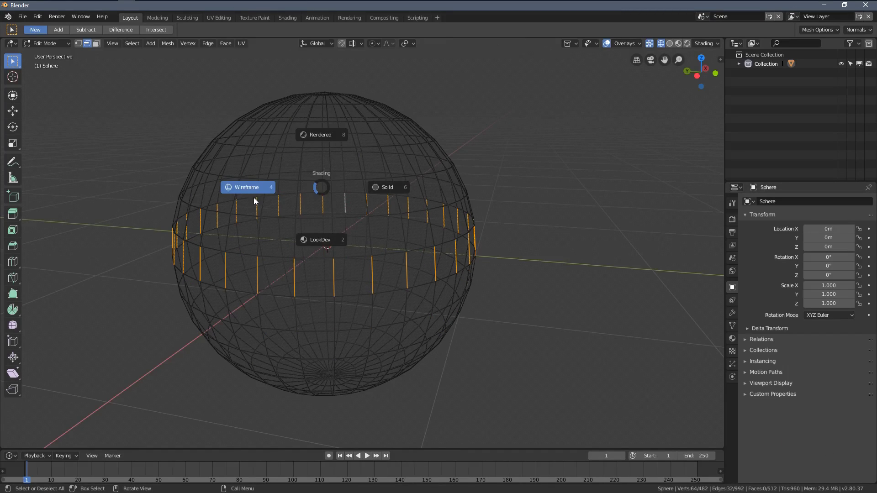
pyautogui.click(397, 193)
pyautogui.hotkey('alt', 'a')
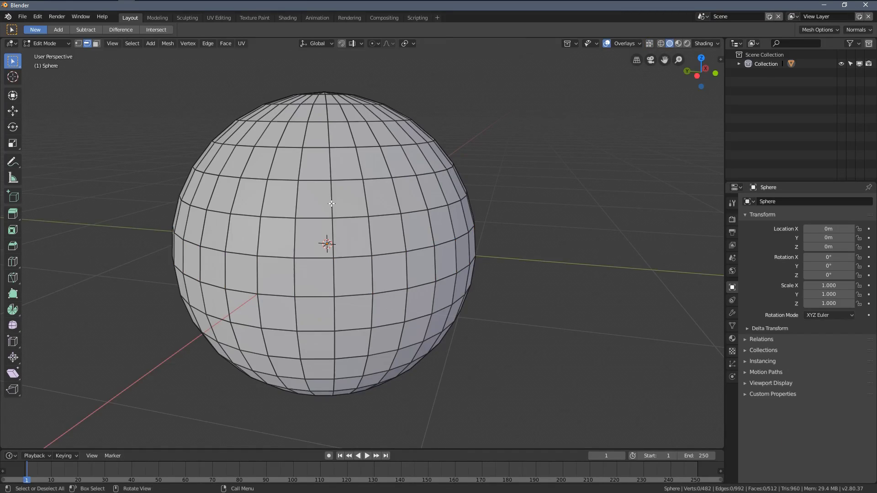
pyautogui.scroll(2, 290, 229)
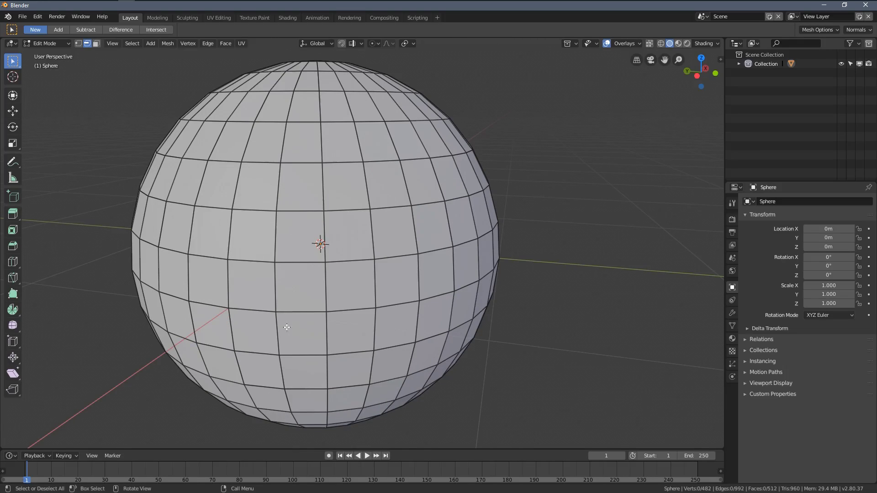
pyautogui.click(277, 329)
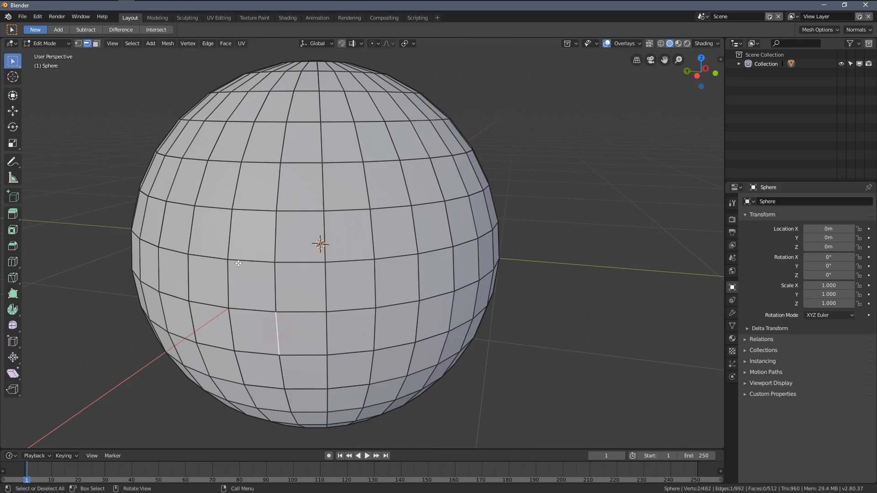
pyautogui.keyDown('shift'); pyautogui.click(276, 285); pyautogui.keyUp('shift')
pyautogui.keyDown('shift'); pyautogui.click(275, 231); pyautogui.keyUp('shift')
pyautogui.keyDown('shift'); pyautogui.click(278, 183); pyautogui.keyUp('shift')
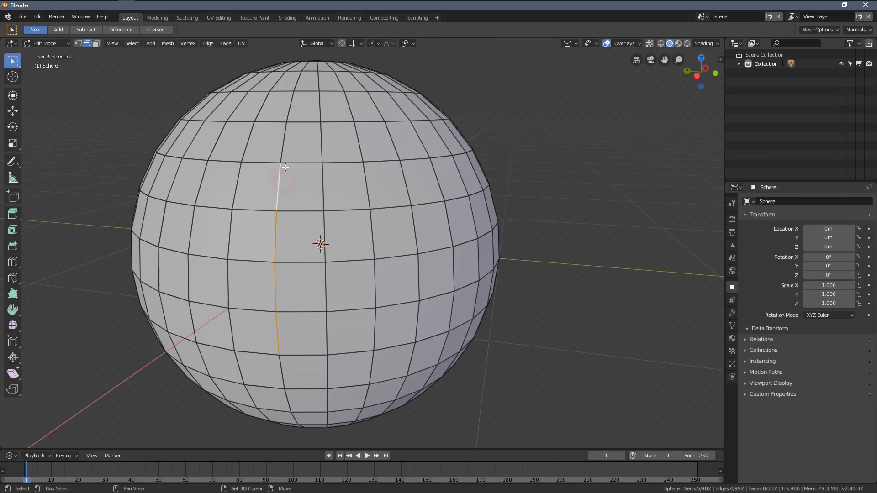
pyautogui.keyDown('shift'); pyautogui.click(285, 149); pyautogui.keyUp('shift')
pyautogui.moveTo(285, 148); pyautogui.dragTo(414, 323, button='middle')
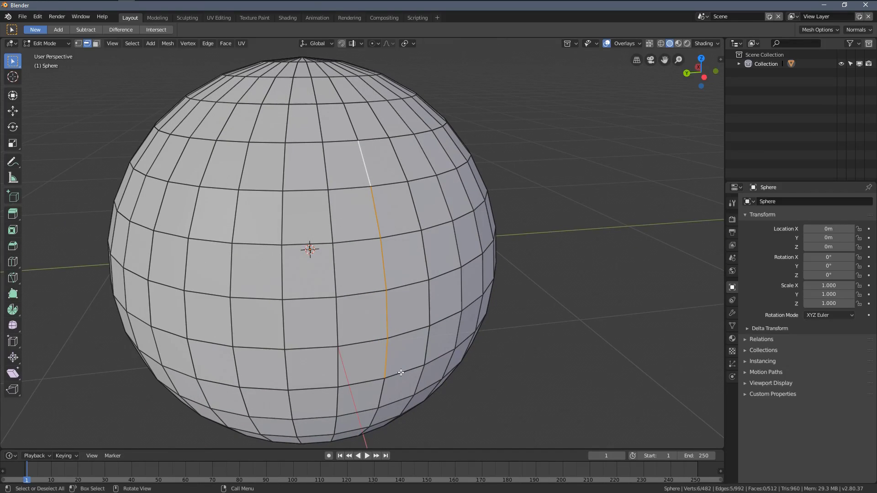
pyautogui.click(134, 46)
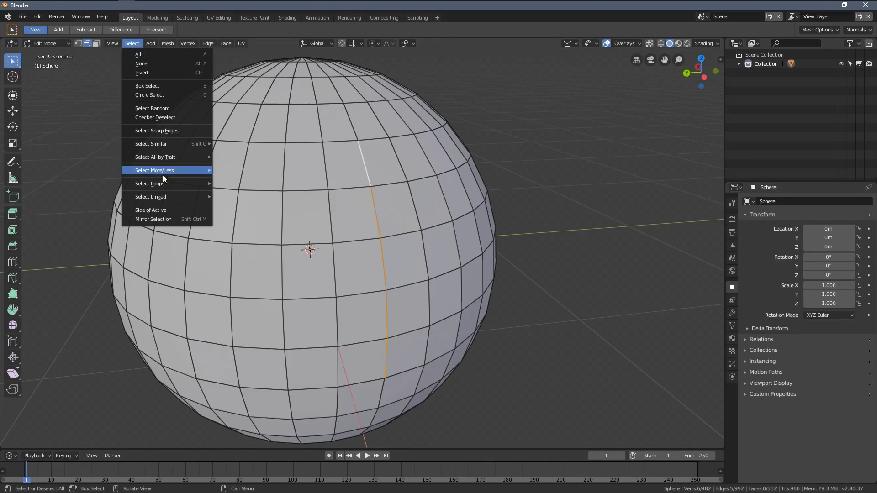
pyautogui.moveTo(153, 187)
pyautogui.press('Escape')
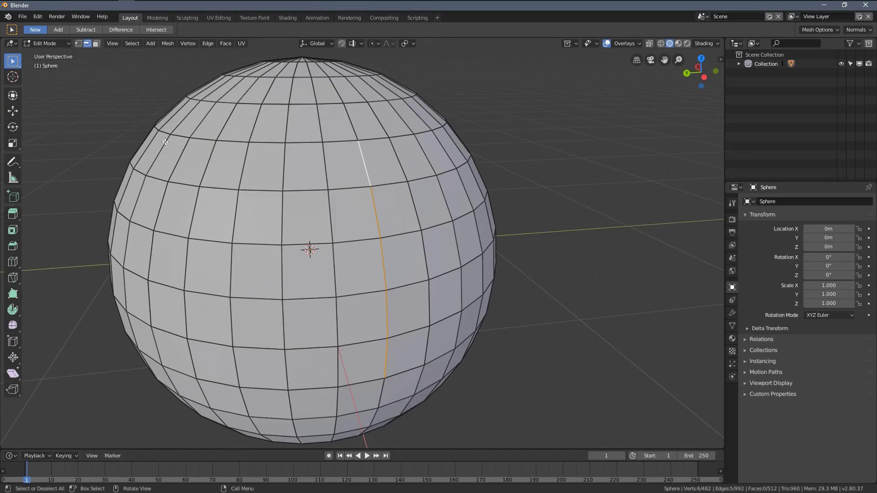
pyautogui.click(132, 45)
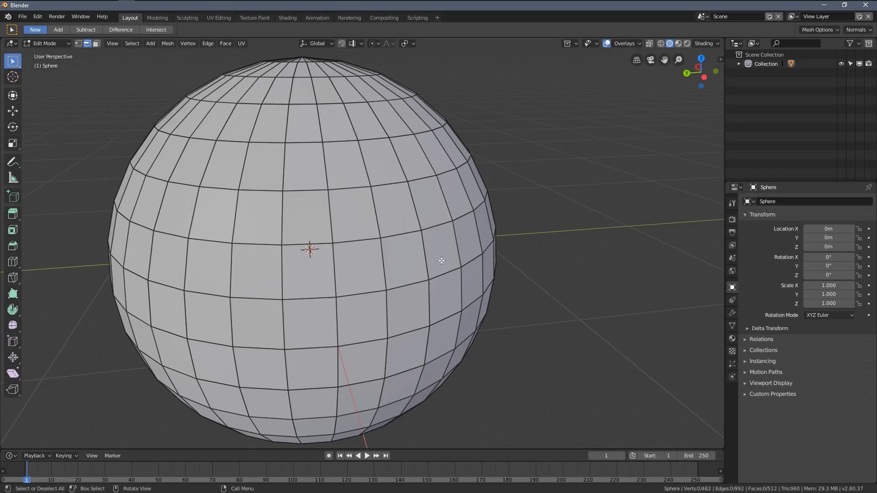
# - Expand the five selected vertical edges into full edge rings and show the sphere in wireframe shading
pyautogui.click(132, 43)
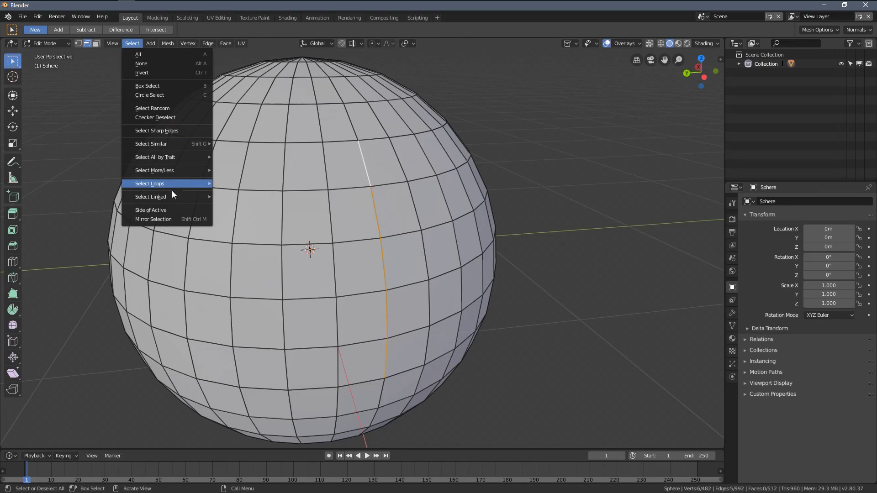
pyautogui.moveTo(166, 183)
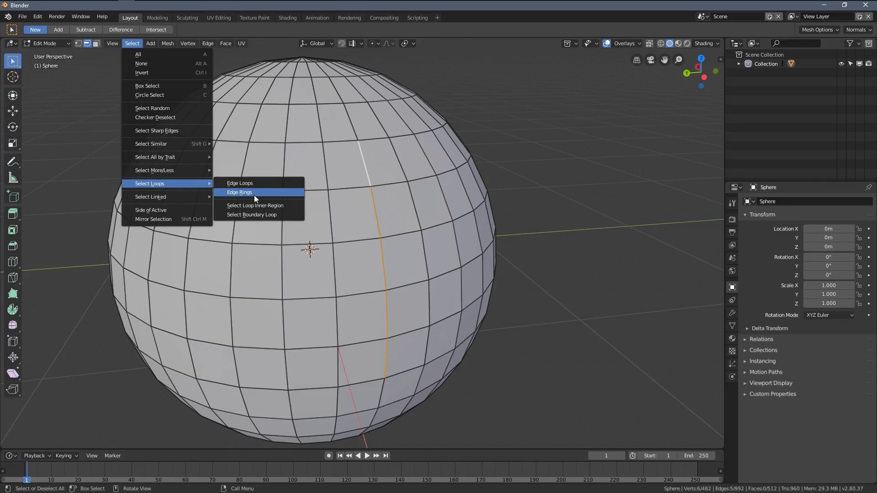
pyautogui.click(254, 195)
pyautogui.scroll(-2, 356, 219)
pyautogui.press('z')
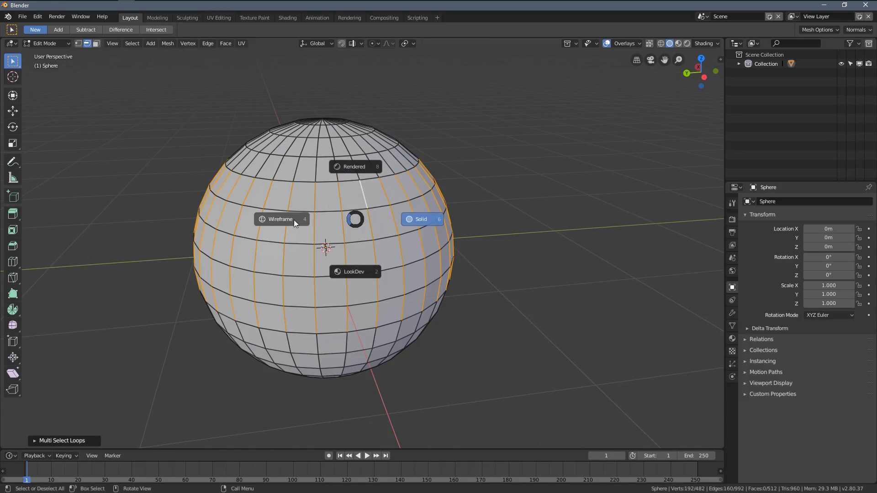
pyautogui.click(294, 220)
pyautogui.moveTo(352, 244)
pyautogui.mouseDown(button='middle')
pyautogui.moveTo(338, 222)
pyautogui.moveTo(349, 267)
pyautogui.mouseUp(button='middle')
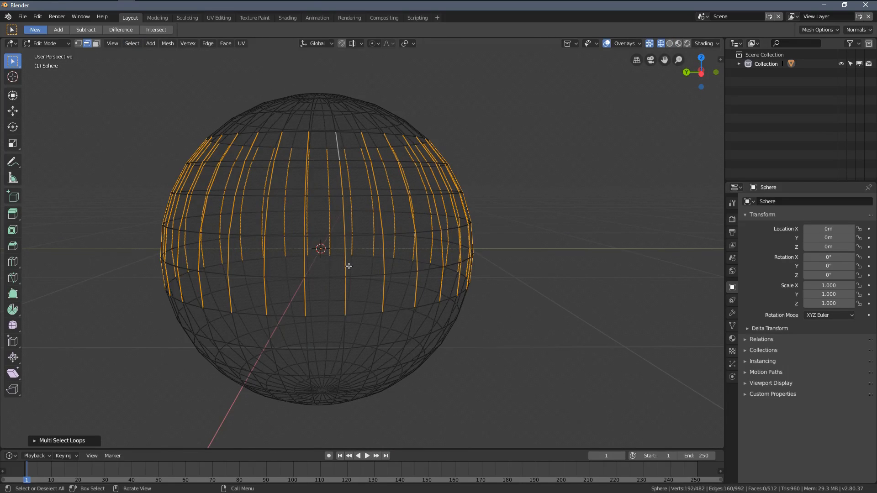
# - Clear the selection, pick a single horizontal edge near the sphere's middle, and expand it into its full edge loop
pyautogui.hotkey('alt', 'a')
pyautogui.click(323, 237)
pyautogui.moveTo(324, 239); pyautogui.dragTo(292, 282, button='middle')
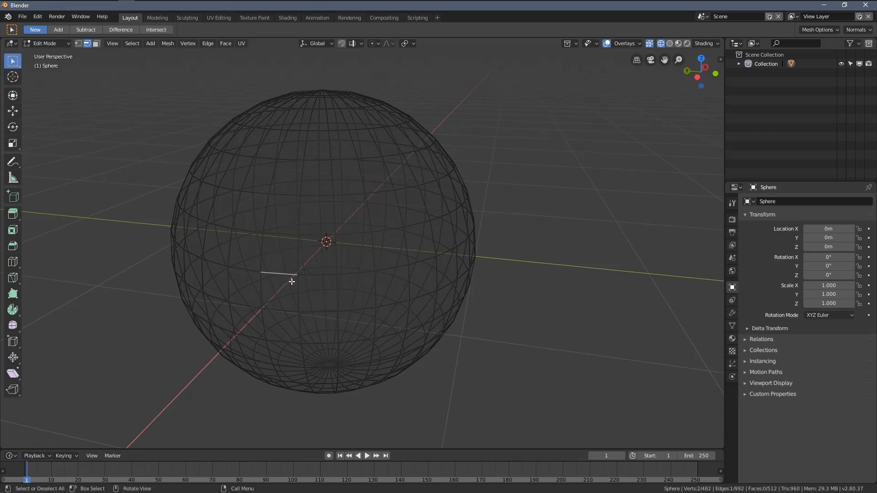
pyautogui.click(129, 43)
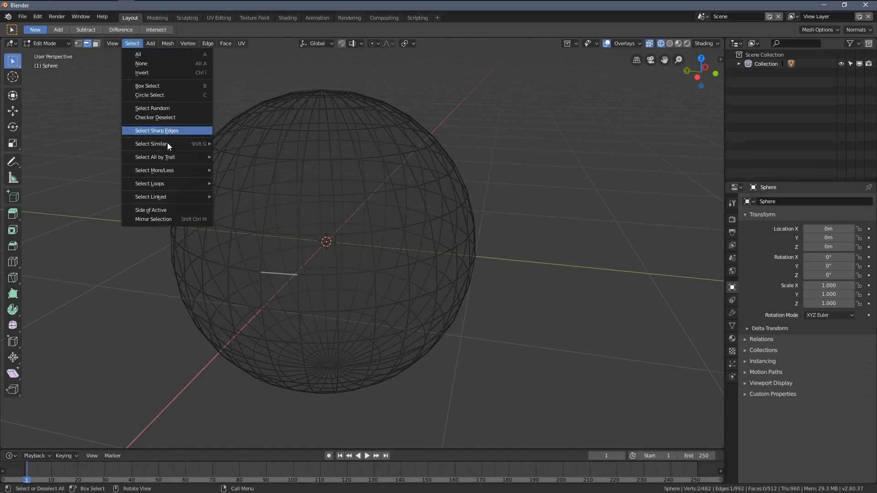
pyautogui.moveTo(158, 182)
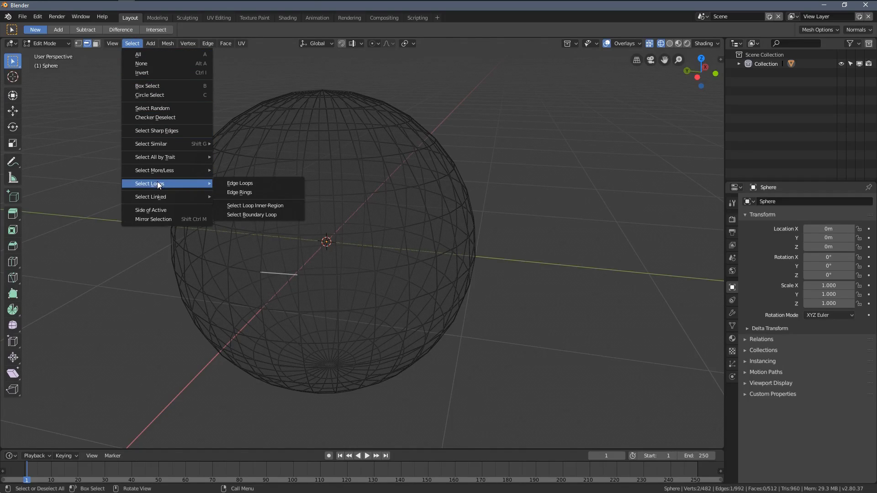
pyautogui.click(256, 183)
# - Return to solid shading and add five horizontal edge loops to the selection, four below and one above the selected loop
pyautogui.scroll(-2, 320, 228)
pyautogui.press('z')
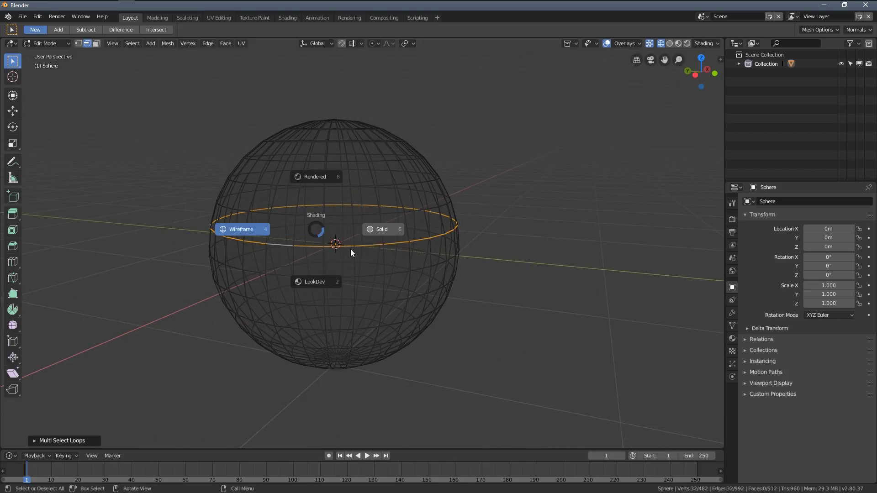
pyautogui.click(374, 243)
pyautogui.scroll(2, 370, 249)
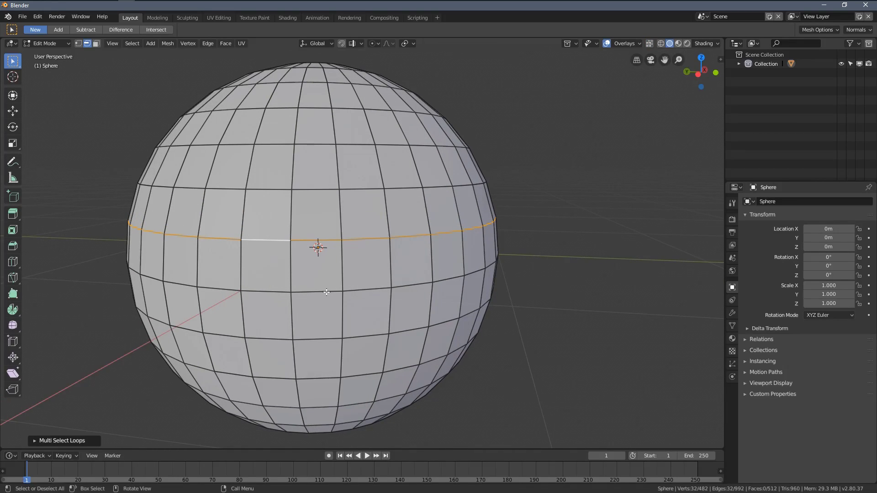
pyautogui.scroll(-2, 315, 274)
pyautogui.scroll(2, 339, 259)
pyautogui.press('alt')
pyautogui.keyDown('alt'); pyautogui.keyDown('shift'); pyautogui.click(318, 294); pyautogui.keyUp('shift'); pyautogui.keyUp('alt')
pyautogui.keyDown('alt'); pyautogui.keyDown('shift'); pyautogui.click(313, 340); pyautogui.keyUp('shift'); pyautogui.keyUp('alt')
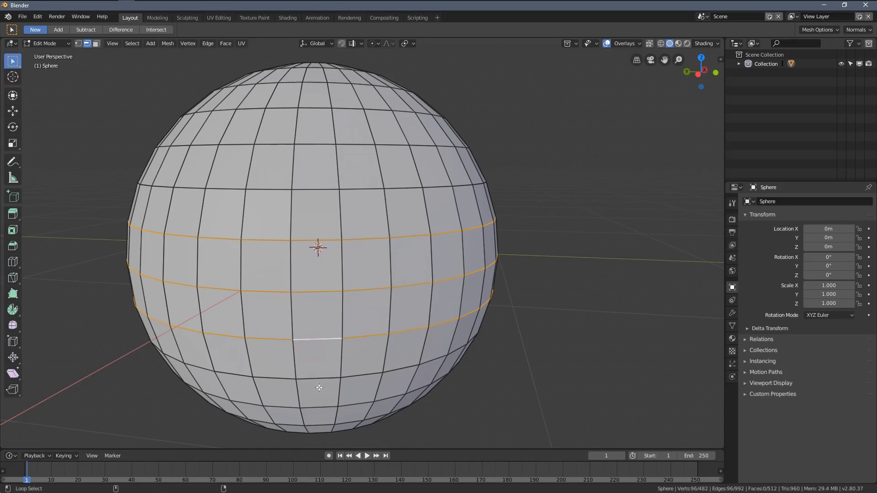
pyautogui.keyDown('alt'); pyautogui.keyDown('shift'); pyautogui.click(318, 379); pyautogui.keyUp('shift'); pyautogui.keyUp('alt')
pyautogui.keyDown('alt'); pyautogui.keyDown('shift'); pyautogui.click(318, 405); pyautogui.keyUp('shift'); pyautogui.keyUp('alt')
pyautogui.keyDown('alt'); pyautogui.keyDown('shift'); pyautogui.click(319, 181); pyautogui.keyUp('shift'); pyautogui.keyUp('alt')
# - Switch to wireframe shading and clear the edge loop selection
pyautogui.press('z')
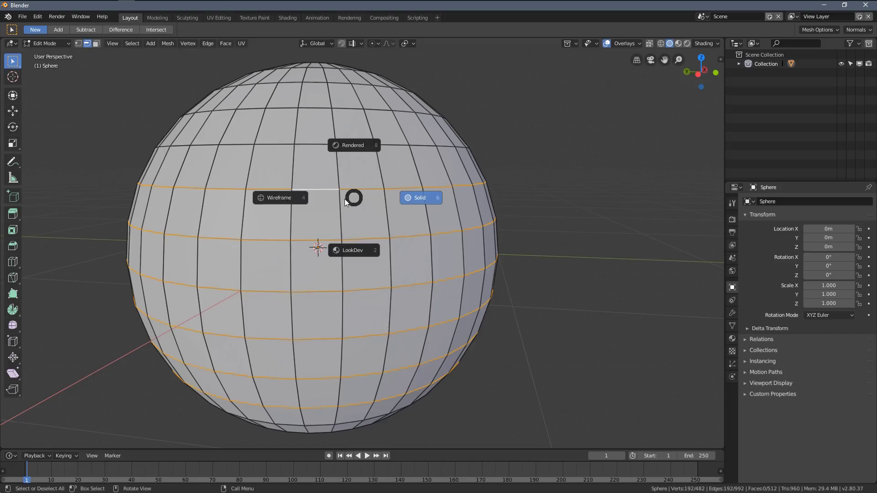
pyautogui.click(303, 215)
pyautogui.moveTo(303, 215); pyautogui.dragTo(323, 239, button='middle')
pyautogui.hotkey('alt', 'a')
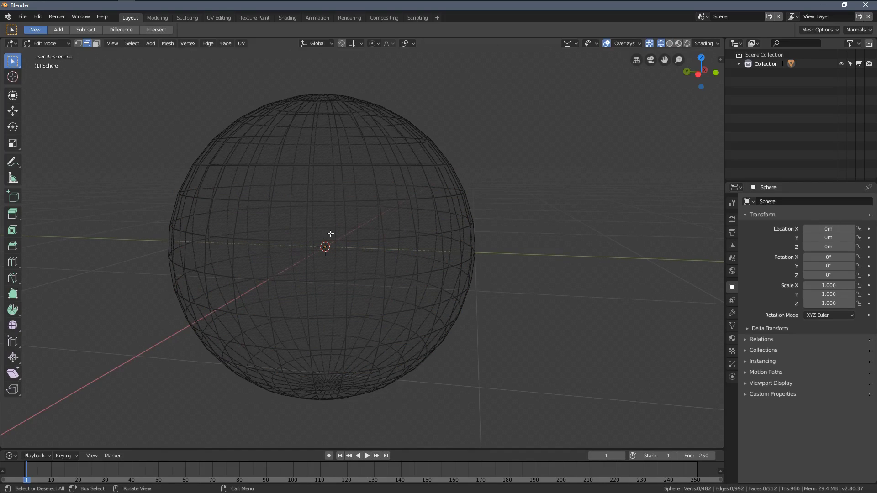
# - Return to solid shading and select nine horizontal edge rings together, covering the sphere from near its top to near its bottom
pyautogui.press('z')
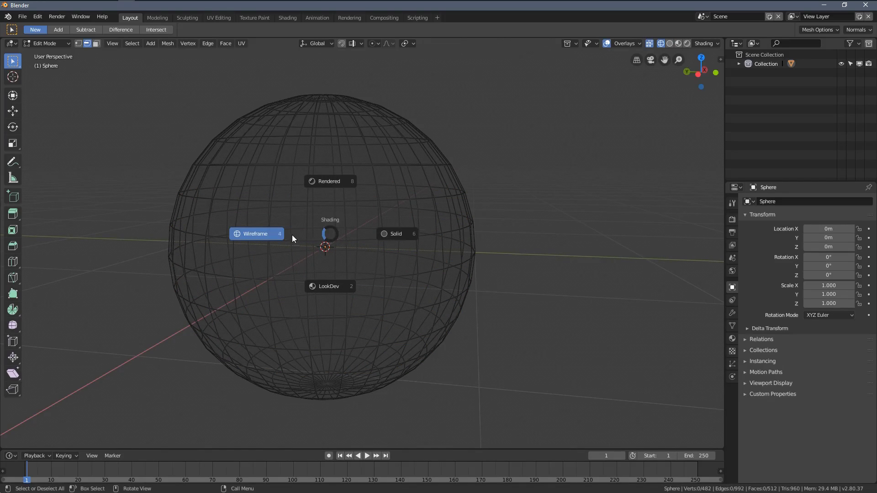
pyautogui.click(393, 242)
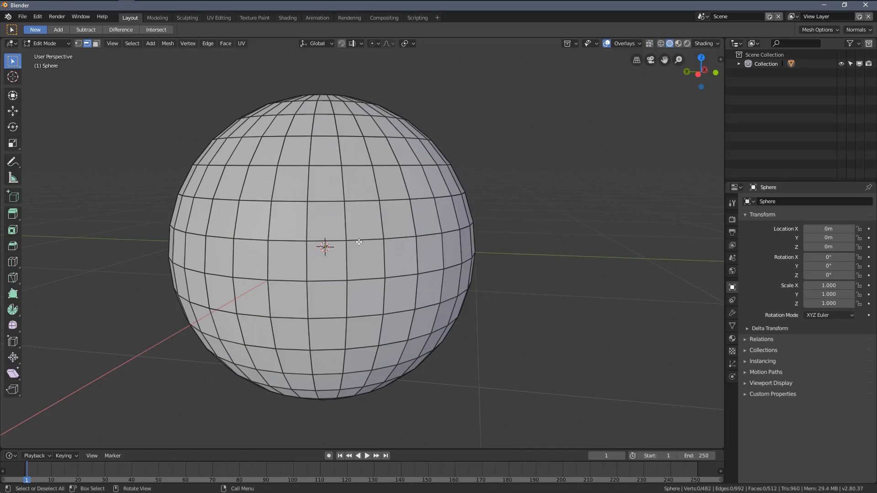
pyautogui.keyDown('ctrl'); pyautogui.keyDown('alt'); pyautogui.click(309, 223); pyautogui.keyUp('alt'); pyautogui.keyUp('ctrl')
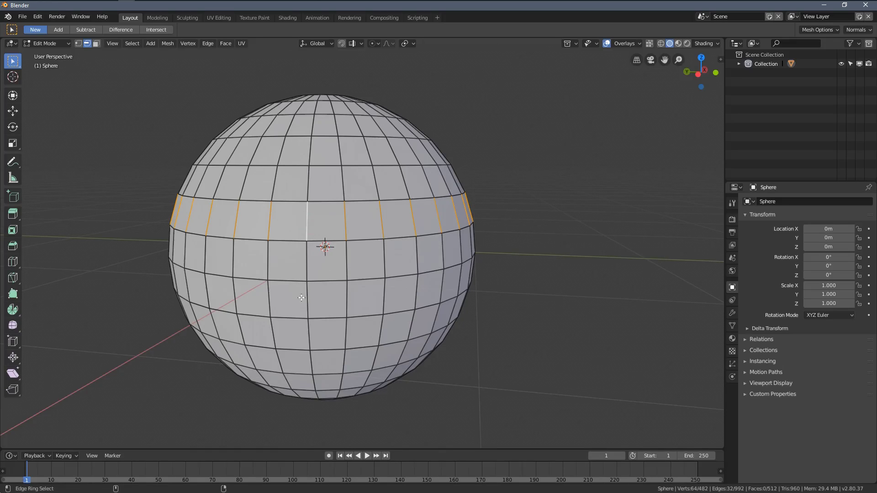
pyautogui.keyDown('ctrl'); pyautogui.keyDown('alt'); pyautogui.keyDown('shift'); pyautogui.click(301, 297); pyautogui.keyUp('shift'); pyautogui.keyUp('alt'); pyautogui.keyUp('ctrl')
pyautogui.keyDown('ctrl'); pyautogui.keyDown('alt'); pyautogui.keyDown('shift'); pyautogui.click(307, 261); pyautogui.keyUp('shift'); pyautogui.keyUp('alt'); pyautogui.keyUp('ctrl')
pyautogui.keyDown('ctrl'); pyautogui.keyDown('alt'); pyautogui.keyDown('shift'); pyautogui.click(309, 181); pyautogui.keyUp('shift'); pyautogui.keyUp('alt'); pyautogui.keyUp('ctrl')
pyautogui.keyDown('ctrl'); pyautogui.keyDown('alt'); pyautogui.keyDown('shift'); pyautogui.click(309, 148); pyautogui.keyUp('shift'); pyautogui.keyUp('alt'); pyautogui.keyUp('ctrl')
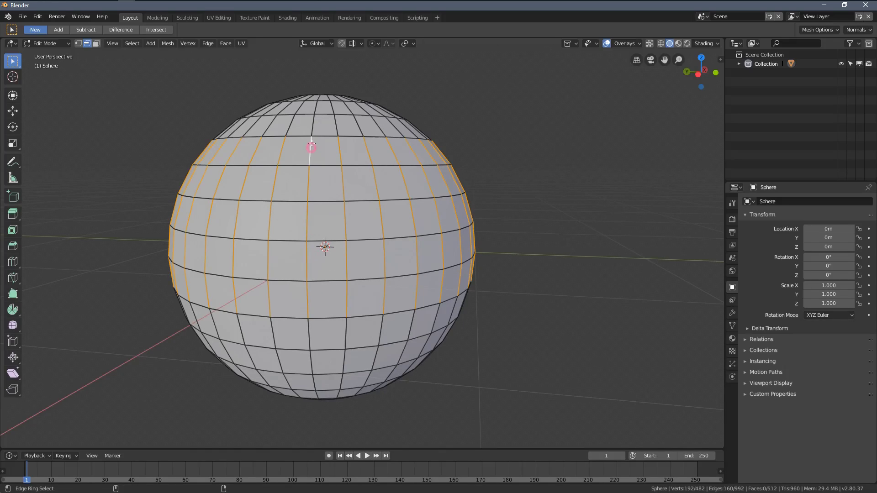
pyautogui.keyDown('ctrl'); pyautogui.keyDown('alt'); pyautogui.keyDown('shift'); pyautogui.click(316, 125); pyautogui.keyUp('shift'); pyautogui.keyUp('alt'); pyautogui.keyUp('ctrl')
pyautogui.keyDown('ctrl'); pyautogui.keyDown('alt'); pyautogui.keyDown('shift'); pyautogui.click(313, 336); pyautogui.keyUp('shift'); pyautogui.keyUp('alt'); pyautogui.keyUp('ctrl')
pyautogui.keyDown('ctrl'); pyautogui.keyDown('alt'); pyautogui.keyDown('shift'); pyautogui.click(314, 363); pyautogui.keyUp('shift'); pyautogui.keyUp('alt'); pyautogui.keyUp('ctrl')
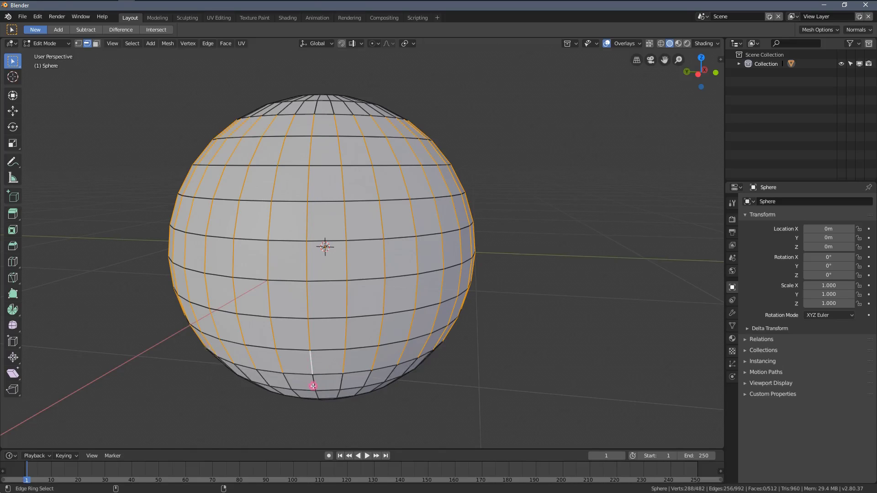
pyautogui.keyDown('ctrl'); pyautogui.keyDown('alt'); pyautogui.keyDown('shift'); pyautogui.click(314, 386); pyautogui.keyUp('shift'); pyautogui.keyUp('alt'); pyautogui.keyUp('ctrl')
# - Show the sphere in wireframe shading and deselect all the edge rings
pyautogui.moveTo(327, 307); pyautogui.dragTo(337, 294, button='middle')
pyautogui.press('z')
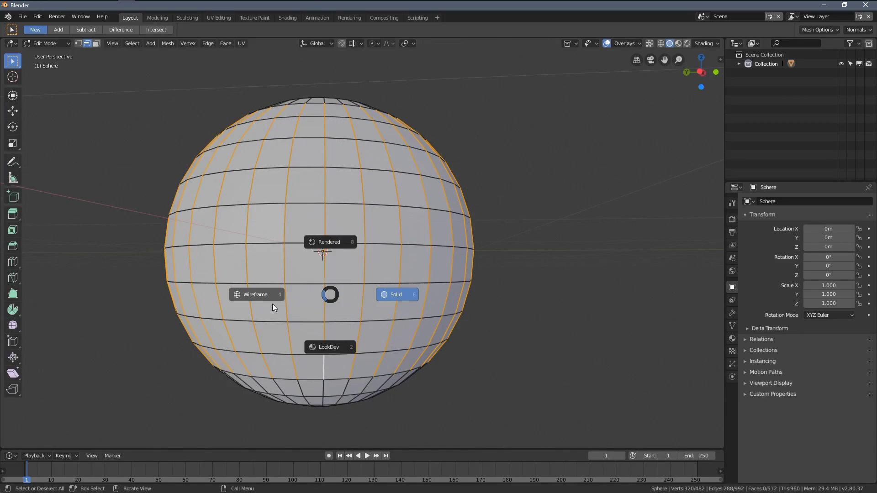
pyautogui.click(272, 303)
pyautogui.moveTo(272, 303)
pyautogui.mouseDown(button='middle')
pyautogui.moveTo(286, 299)
pyautogui.moveTo(268, 296)
pyautogui.mouseUp(button='middle')
pyautogui.hotkey('alt', 'a')
# - Build up a combined selection of several pole-to-pole and horizontal edge rings across the wireframe sphere
pyautogui.scroll(-3, 338, 278)
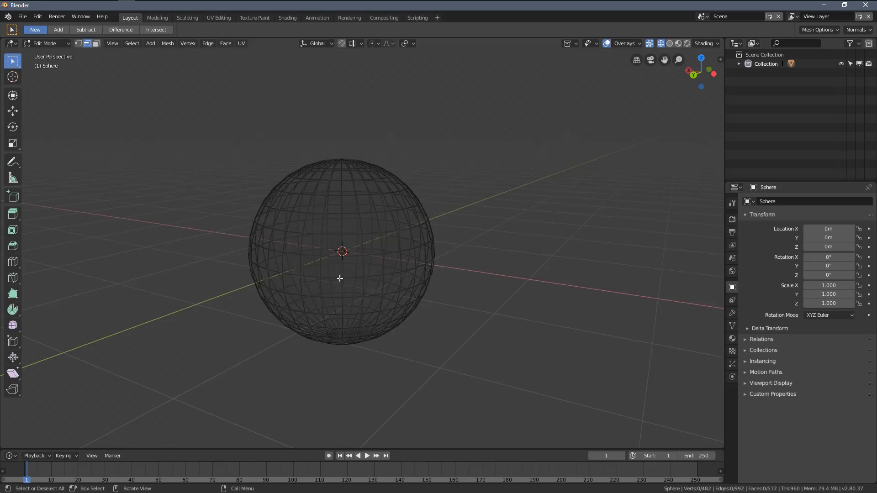
pyautogui.scroll(3, 352, 240)
pyautogui.keyDown('ctrl'); pyautogui.keyDown('alt'); pyautogui.click(363, 206); pyautogui.keyUp('alt'); pyautogui.keyUp('ctrl')
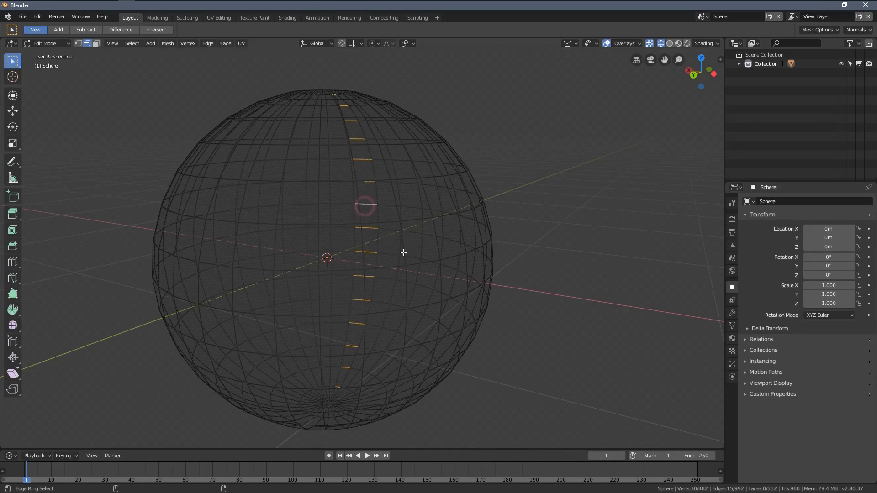
pyautogui.keyDown('ctrl'); pyautogui.keyDown('alt'); pyautogui.keyDown('shift'); pyautogui.click(399, 240); pyautogui.keyUp('shift'); pyautogui.keyUp('alt'); pyautogui.keyUp('ctrl')
pyautogui.keyDown('ctrl'); pyautogui.keyDown('alt'); pyautogui.keyDown('shift'); pyautogui.click(410, 285); pyautogui.keyUp('shift'); pyautogui.keyUp('alt'); pyautogui.keyUp('ctrl')
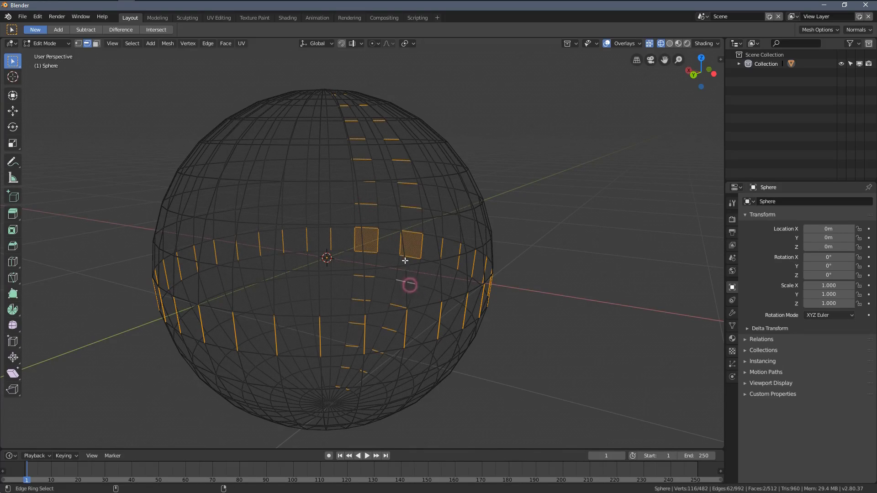
pyautogui.keyDown('ctrl'); pyautogui.keyDown('alt'); pyautogui.keyDown('shift'); pyautogui.click(448, 179); pyautogui.keyUp('shift'); pyautogui.keyUp('alt'); pyautogui.keyUp('ctrl')
pyautogui.keyDown('ctrl'); pyautogui.keyDown('alt'); pyautogui.keyDown('shift'); pyautogui.click(299, 133); pyautogui.keyUp('shift'); pyautogui.keyUp('alt'); pyautogui.keyUp('ctrl')
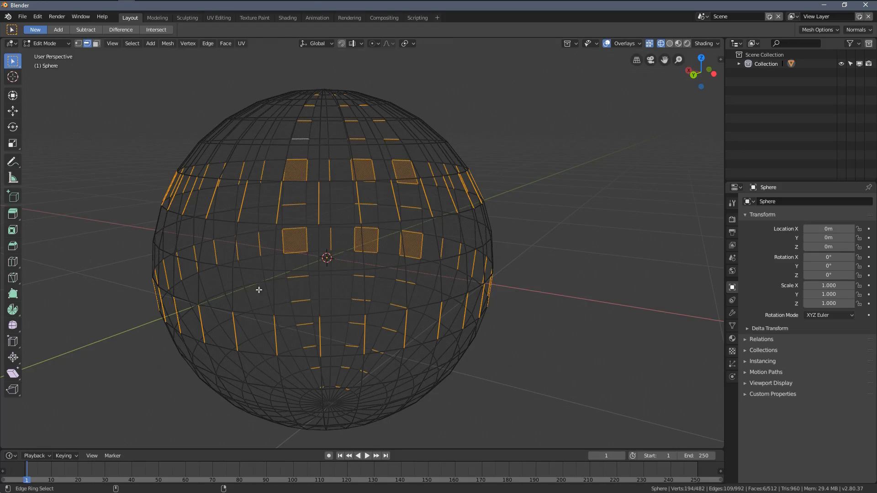
pyautogui.keyDown('ctrl'); pyautogui.keyDown('alt'); pyautogui.keyDown('shift'); pyautogui.click(244, 295); pyautogui.keyUp('shift'); pyautogui.keyUp('alt'); pyautogui.keyUp('ctrl')
pyautogui.keyDown('ctrl'); pyautogui.keyDown('alt'); pyautogui.keyDown('shift'); pyautogui.click(245, 366); pyautogui.keyUp('shift'); pyautogui.keyUp('alt'); pyautogui.keyUp('ctrl')
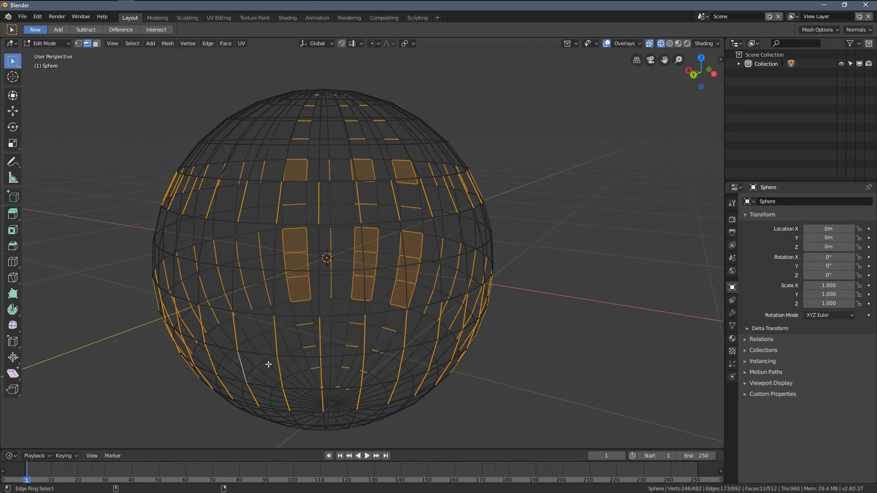
# - Return to solid shading with the rings deselected, and select the horizontal edge loop just above the sphere's middle
pyautogui.scroll(-3, 268, 362)
pyautogui.press('z')
pyautogui.click(335, 291)
pyautogui.click(137, 236)
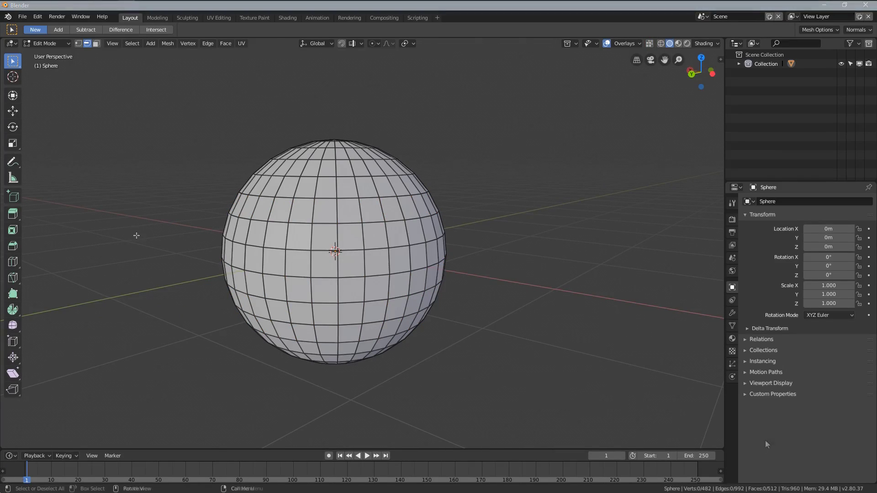
pyautogui.moveTo(319, 235); pyautogui.dragTo(338, 232, button='middle')
pyautogui.scroll(1, 338, 233)
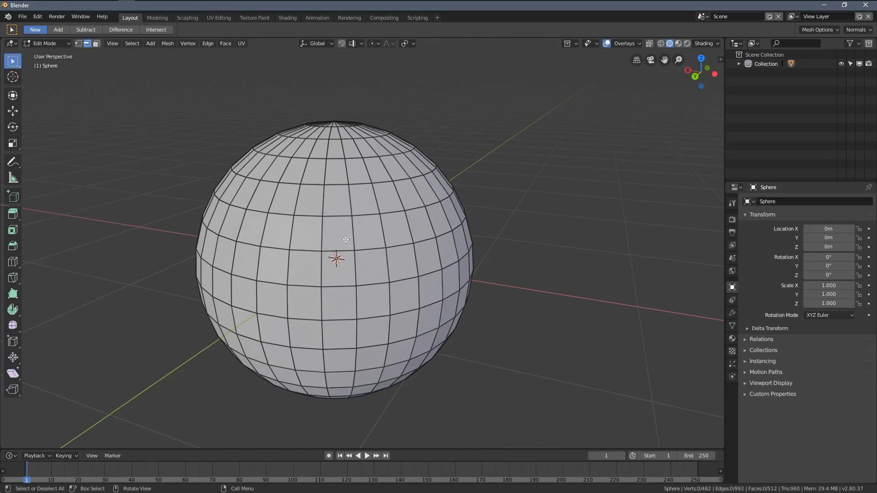
pyautogui.keyDown('alt'); pyautogui.click(371, 283); pyautogui.keyUp('alt')
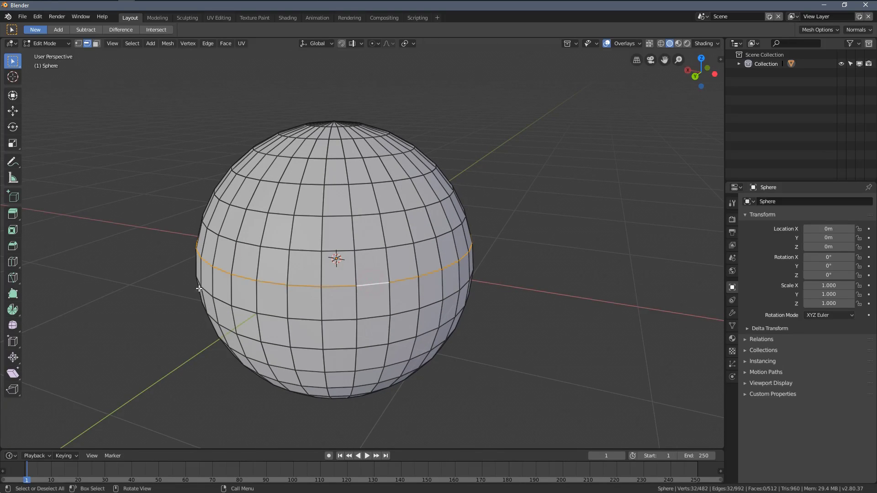
# - Examine the selected edge loop all around the sphere in wireframe shading and return to solid shading
pyautogui.moveTo(370, 282); pyautogui.dragTo(301, 274, button='middle')
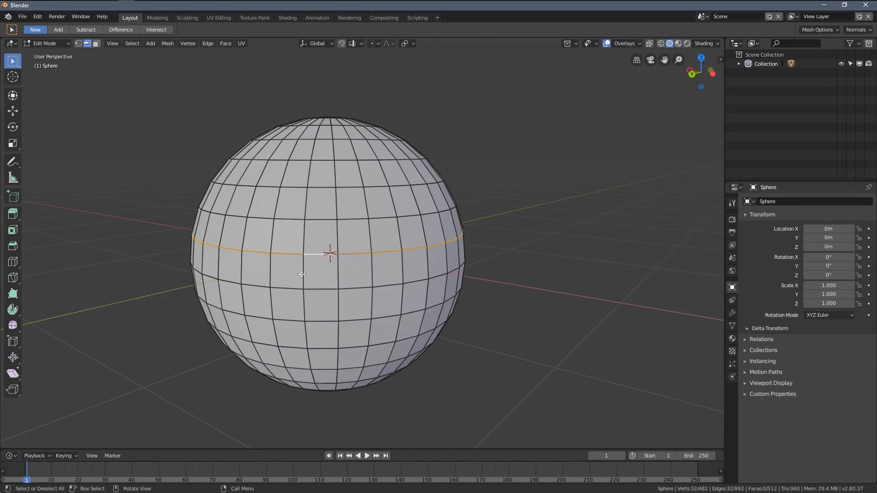
pyautogui.press('z')
pyautogui.click(241, 276)
pyautogui.moveTo(229, 274); pyautogui.dragTo(225, 172, button='middle')
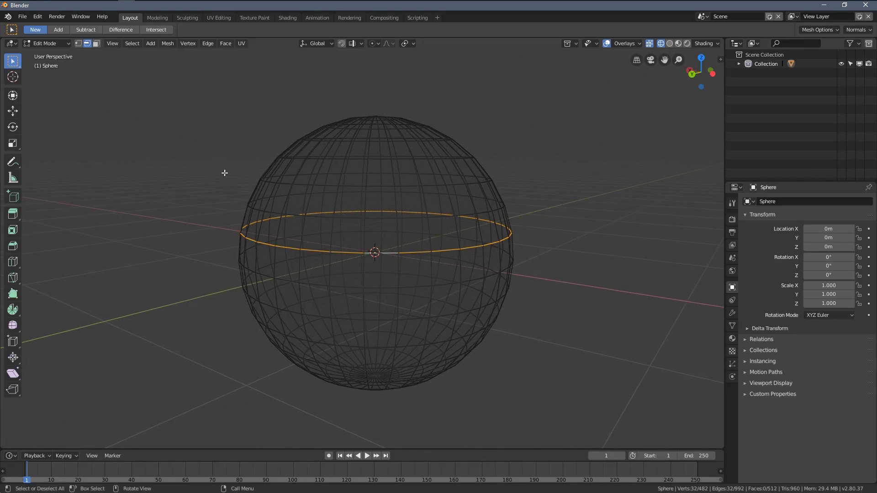
pyautogui.scroll(2, 303, 248)
pyautogui.press('z')
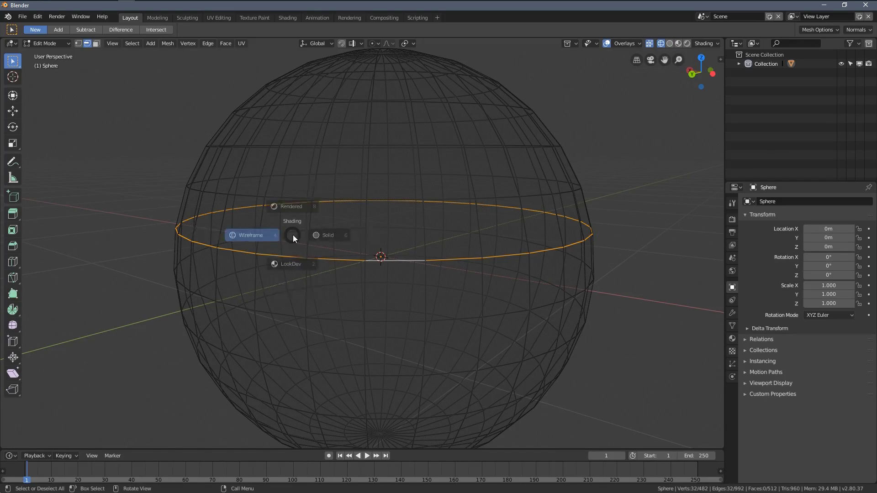
pyautogui.click(359, 236)
pyautogui.scroll(-2, 359, 236)
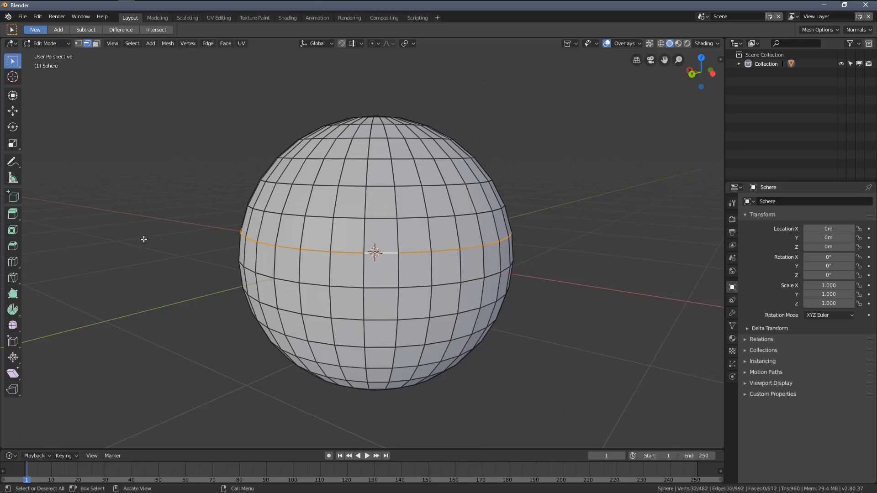
# - Delete the selected loop above the sphere's middle with the Edge Loops option and clear the selection
pyautogui.press('x')
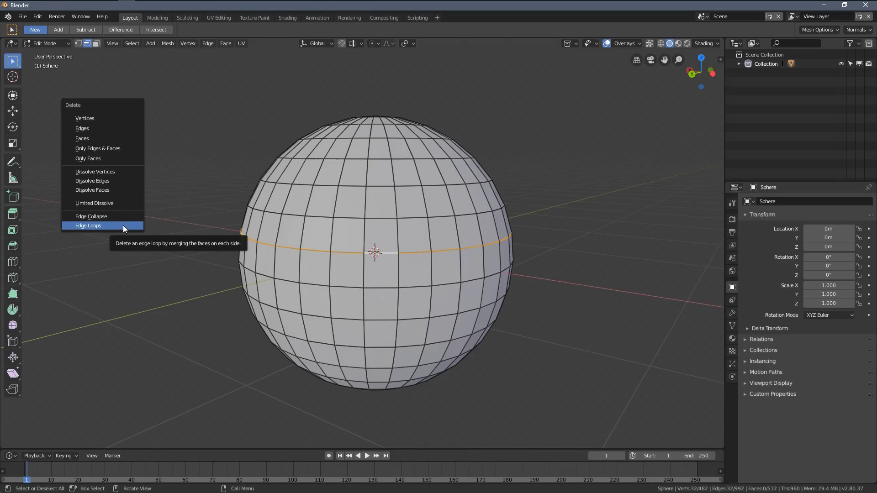
pyautogui.click(100, 226)
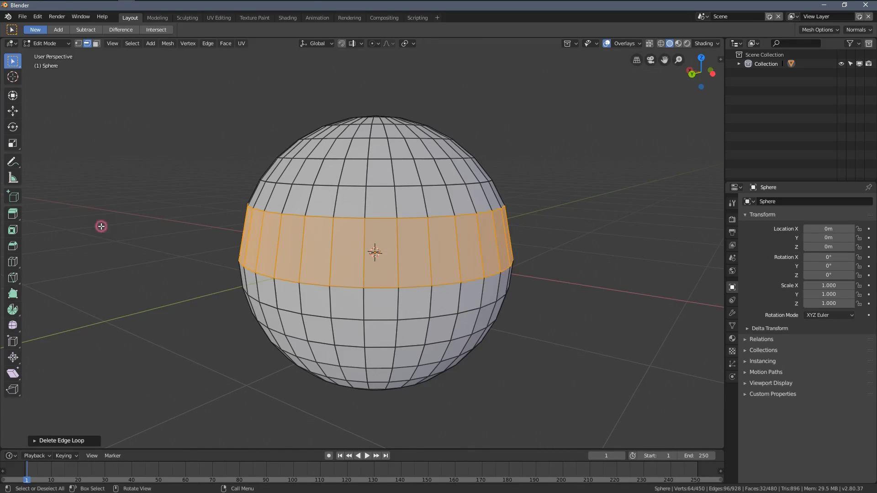
pyautogui.moveTo(274, 265); pyautogui.dragTo(283, 254, button='middle')
pyautogui.hotkey('alt', 'a')
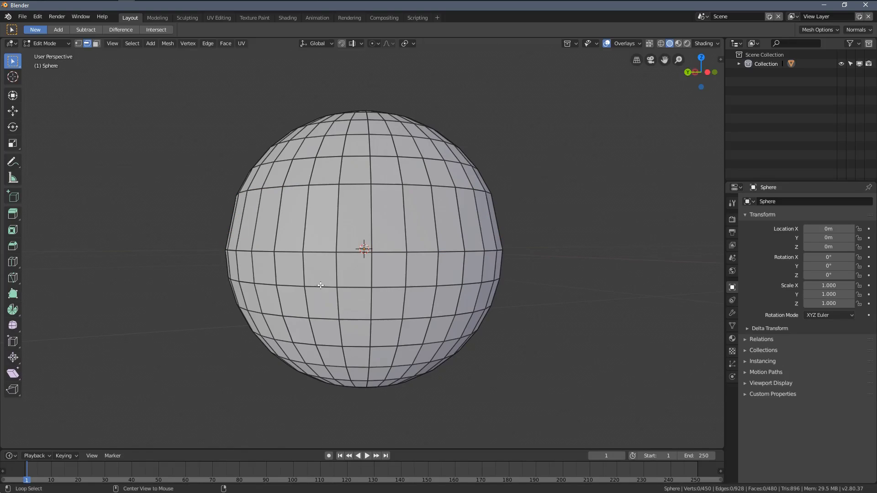
# - Select the horizontal edge loop just below the sphere's middle and delete it with the Edge Loops option
pyautogui.keyDown('alt'); pyautogui.click(319, 284); pyautogui.keyUp('alt')
pyautogui.press('x')
pyautogui.click(318, 286)
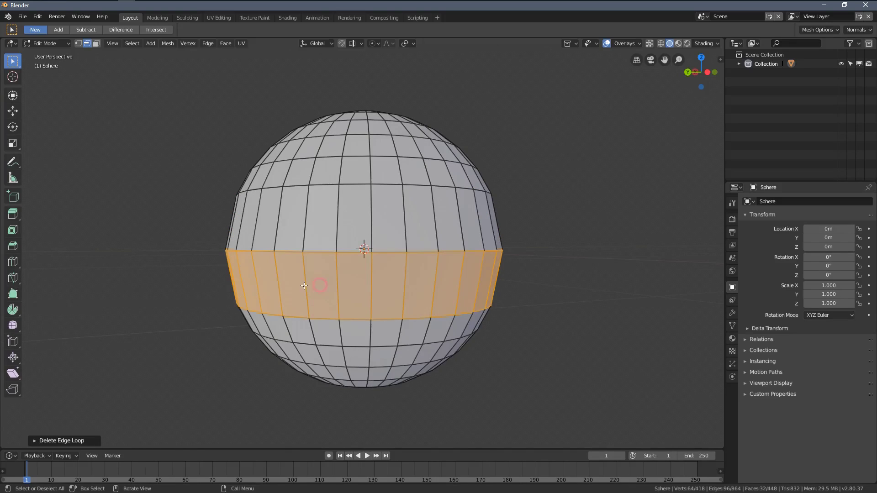
pyautogui.moveTo(418, 278); pyautogui.dragTo(402, 291, button='middle')
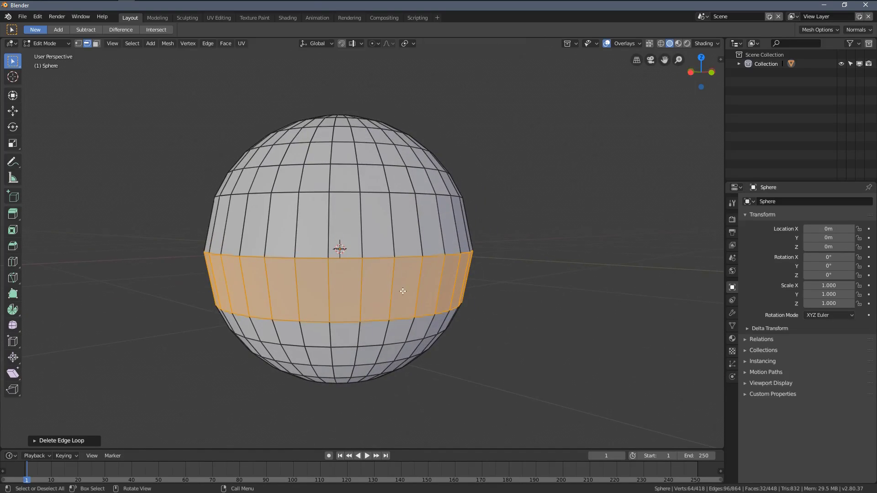
# - Clear the selection, select the horizontal edge loop around the sphere's middle and delete it with the Vertices option
pyautogui.moveTo(204, 260); pyautogui.dragTo(326, 254, button='middle')
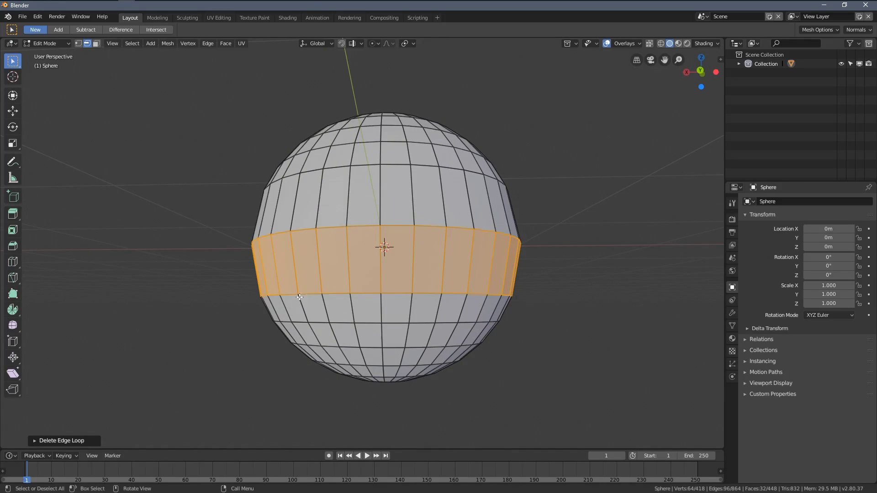
pyautogui.hotkey('alt', 'a')
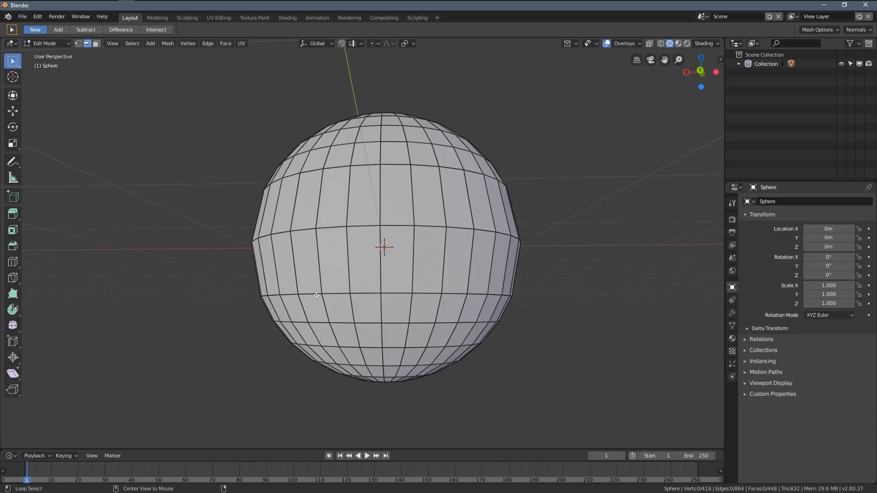
pyautogui.keyDown('alt'); pyautogui.click(317, 294); pyautogui.keyUp('alt')
pyautogui.keyDown('alt'); pyautogui.keyDown('shift'); pyautogui.click(305, 236); pyautogui.keyUp('shift'); pyautogui.keyUp('alt')
pyautogui.hotkey('alt', 'a')
pyautogui.moveTo(348, 255); pyautogui.dragTo(342, 259, button='middle')
pyautogui.keyDown('alt'); pyautogui.click(323, 239); pyautogui.keyUp('alt')
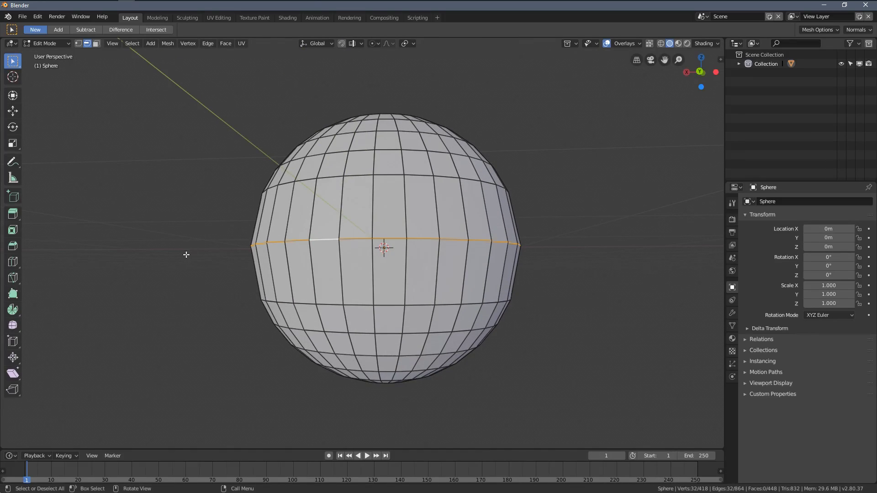
pyautogui.press('x')
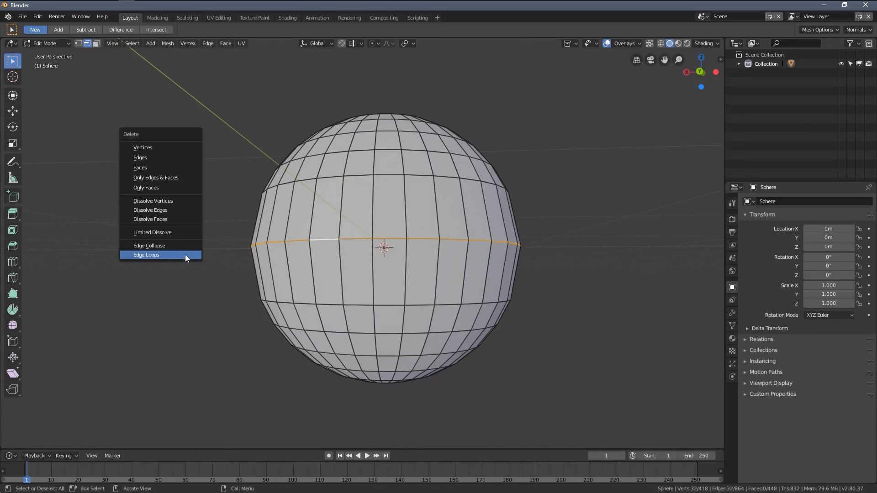
pyautogui.click(149, 147)
pyautogui.moveTo(307, 235); pyautogui.dragTo(254, 280, button='middle')
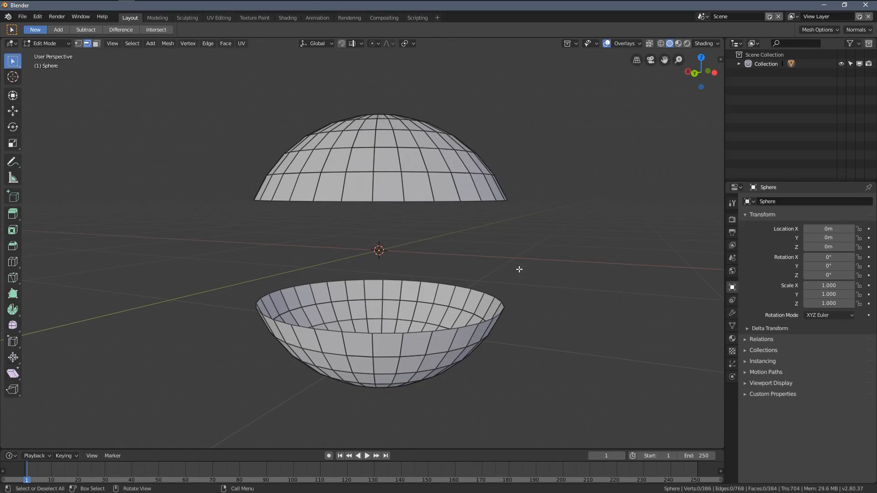
pyautogui.moveTo(519, 269); pyautogui.dragTo(411, 248, button='middle')
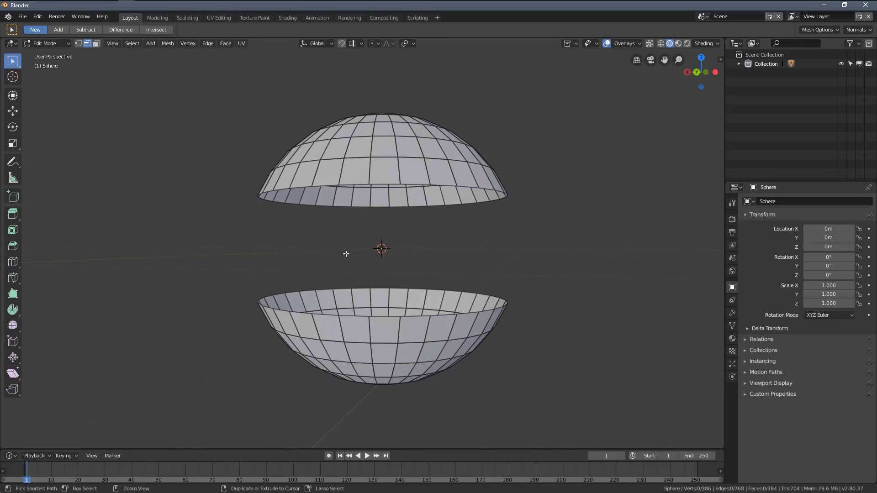
# - Undo the vertex deletion and delete the same middle loop with the Edge Loops option
pyautogui.hotkey('ctrl', 'z')
pyautogui.press('x')
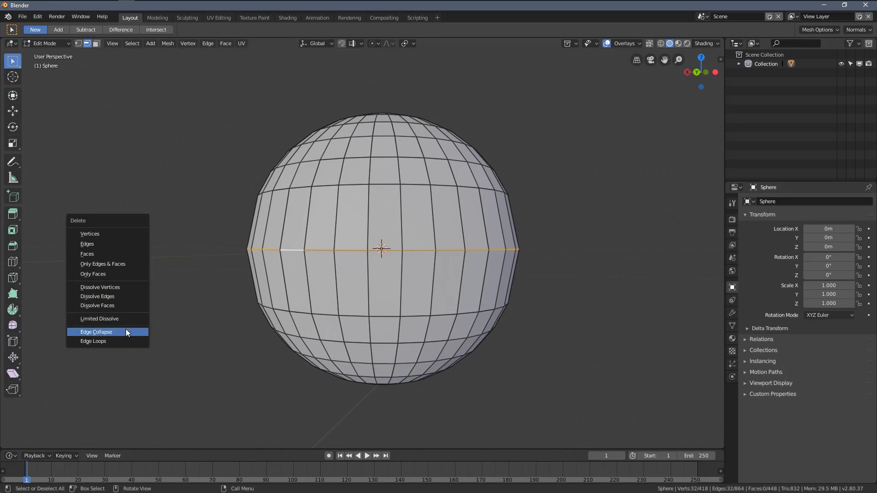
pyautogui.click(118, 341)
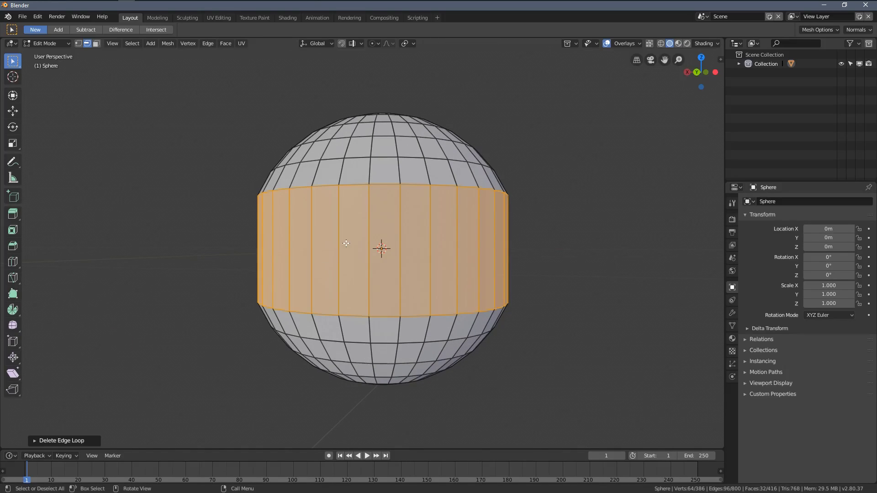
pyautogui.moveTo(514, 263); pyautogui.dragTo(527, 256, button='middle')
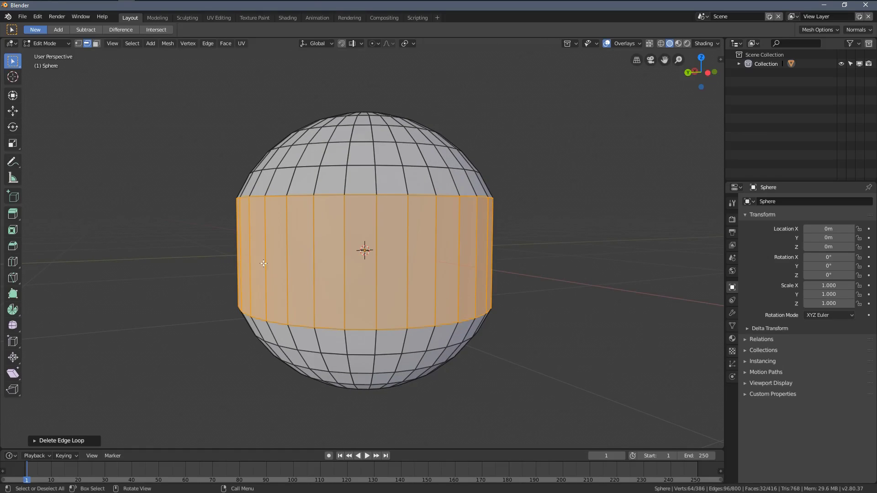
pyautogui.moveTo(263, 263); pyautogui.dragTo(499, 238, button='middle')
pyautogui.moveTo(273, 257); pyautogui.dragTo(362, 256, button='middle')
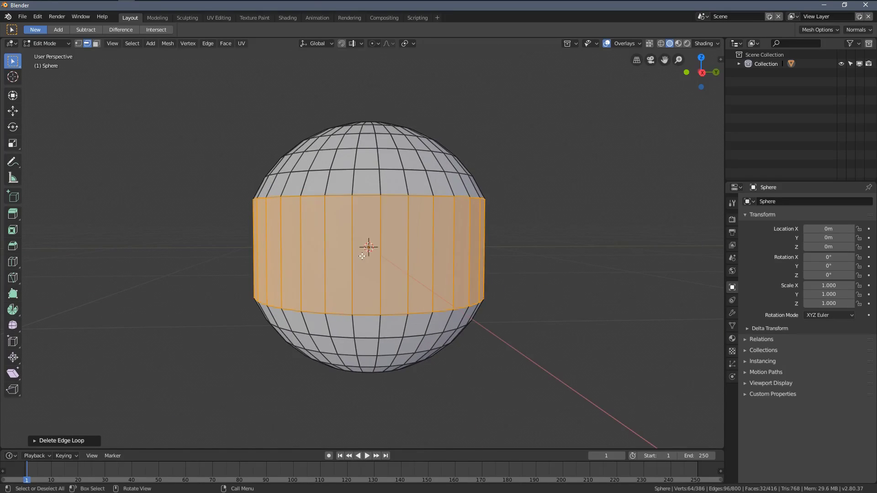
pyautogui.moveTo(253, 260); pyautogui.dragTo(359, 254, button='middle')
# - Examine the shape of the sphere without its middle loop in Object Mode and return to Edit Mode
pyautogui.press('Tab')
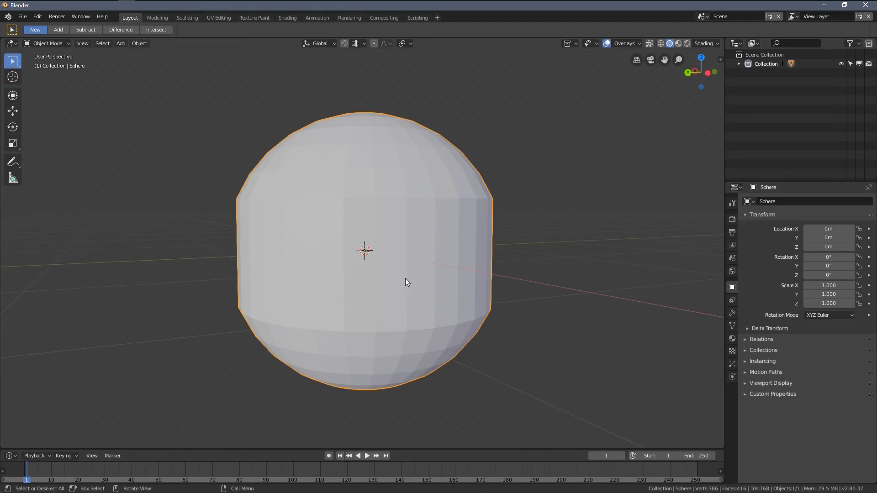
pyautogui.moveTo(406, 282); pyautogui.dragTo(327, 286, button='middle')
pyautogui.press('Tab')
pyautogui.press('Tab')
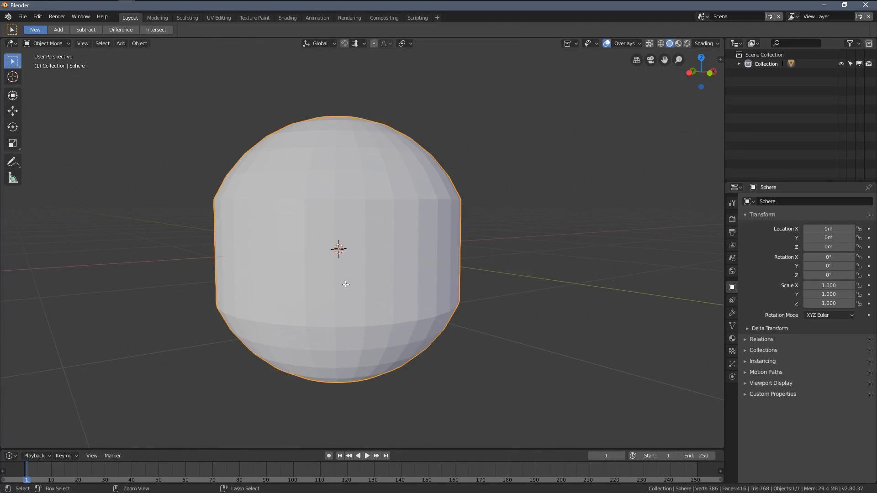
pyautogui.press('Tab')
# - Undo the Edge Loops deletion and inspect the restored middle loop around the sphere
pyautogui.press('2')
pyautogui.keyDown('alt'); pyautogui.click(345, 279); pyautogui.keyUp('alt')
pyautogui.moveTo(345, 279); pyautogui.dragTo(321, 283, button='middle')
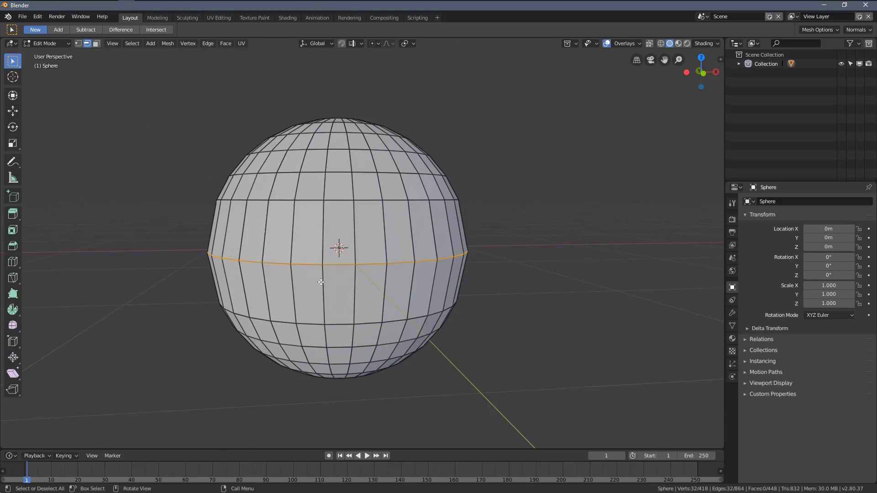
pyautogui.rightClick(321, 283)
pyautogui.moveTo(385, 302); pyautogui.dragTo(375, 223, button='middle')
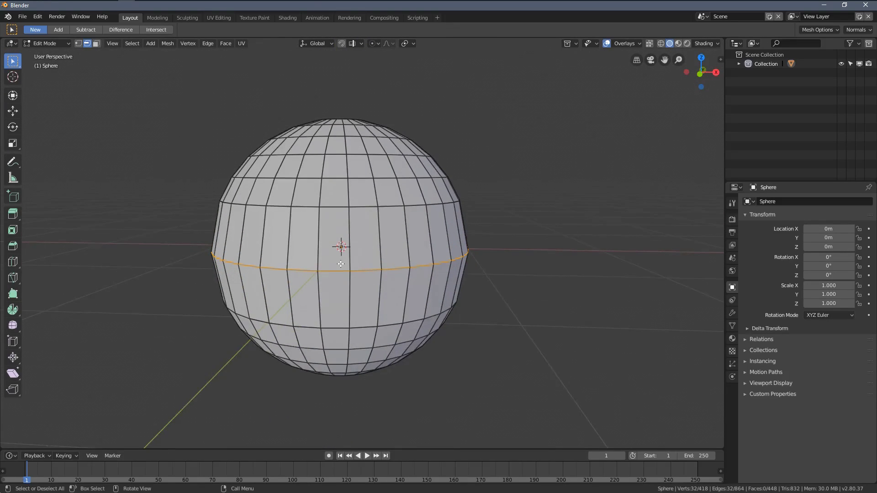
pyautogui.moveTo(340, 264); pyautogui.dragTo(350, 272, button='middle')
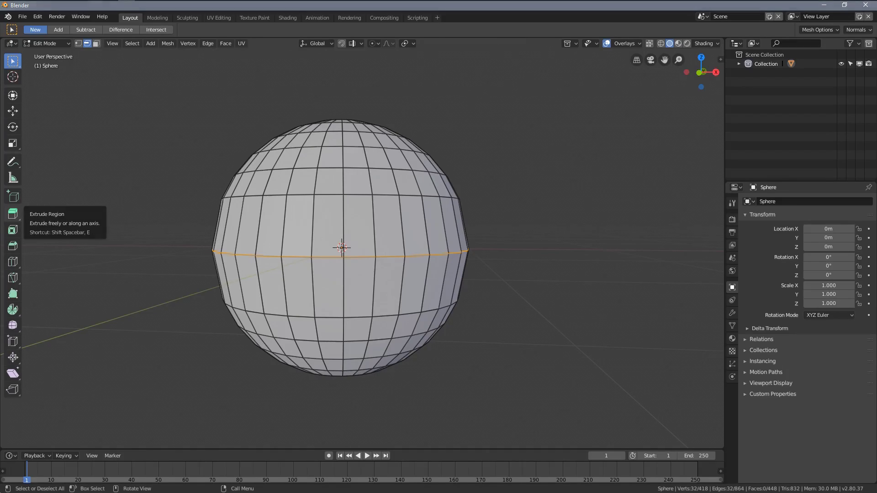
pyautogui.click(795, 454)
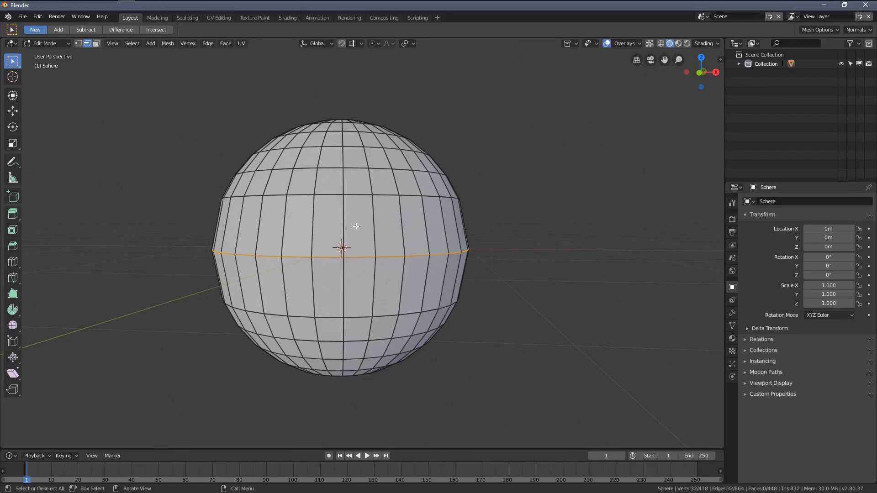
# - Select the edge ring just above the sphere's middle from one vertical edge, collapse it with Edge Collapse and undo the collapse
pyautogui.hotkey('alt', 'a')
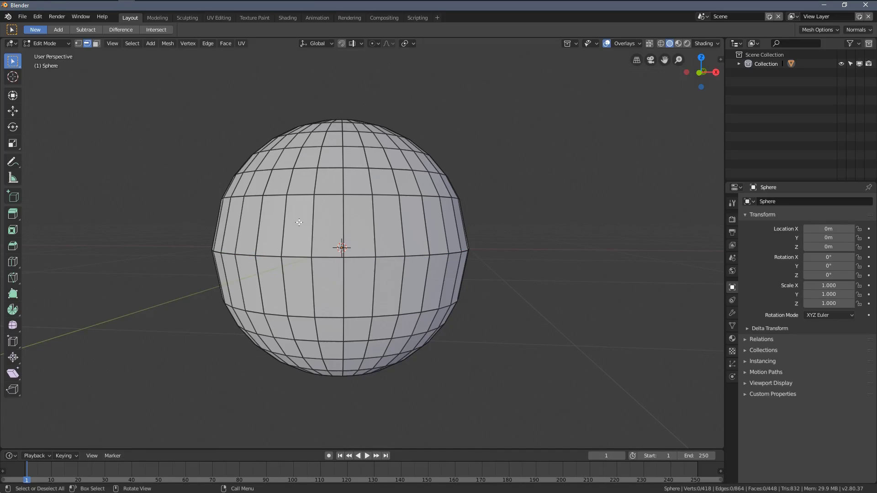
pyautogui.click(311, 222)
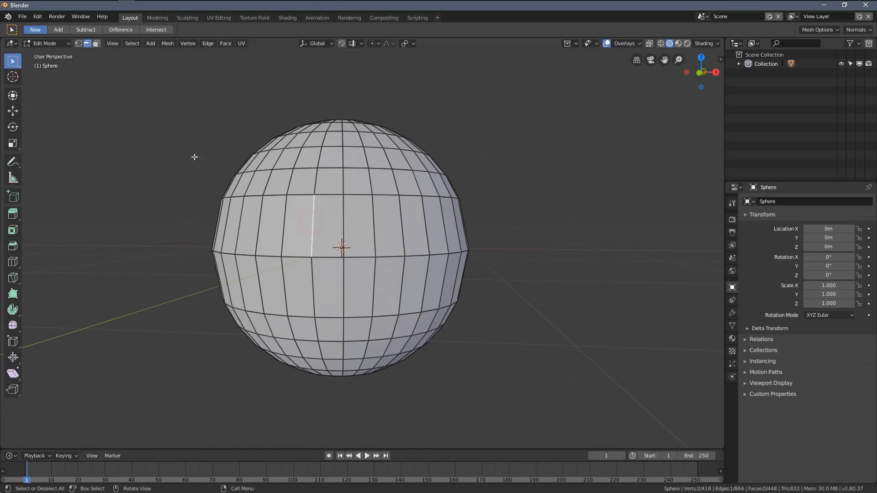
pyautogui.click(130, 43)
pyautogui.moveTo(157, 185)
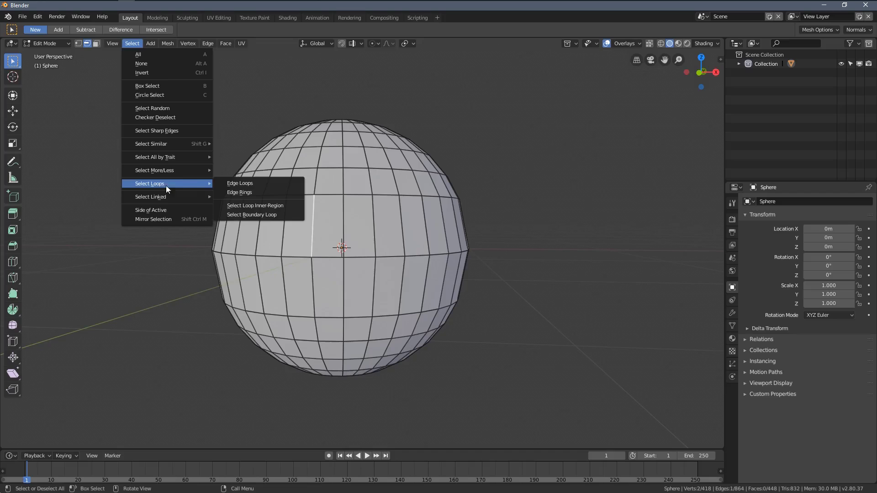
pyautogui.click(257, 193)
pyautogui.scroll(2, 232, 237)
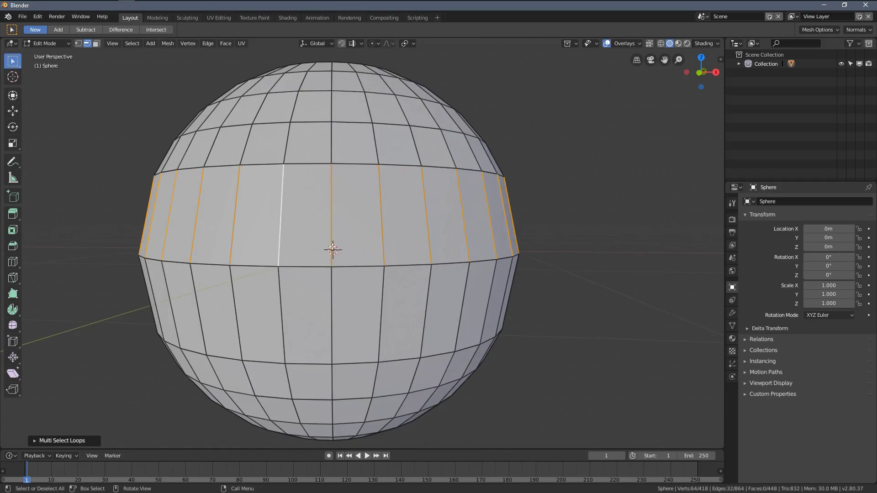
pyautogui.keyDown('shift'); pyautogui.moveTo(232, 238); pyautogui.dragTo(286, 238, button='middle'); pyautogui.keyUp('shift')
pyautogui.press('x')
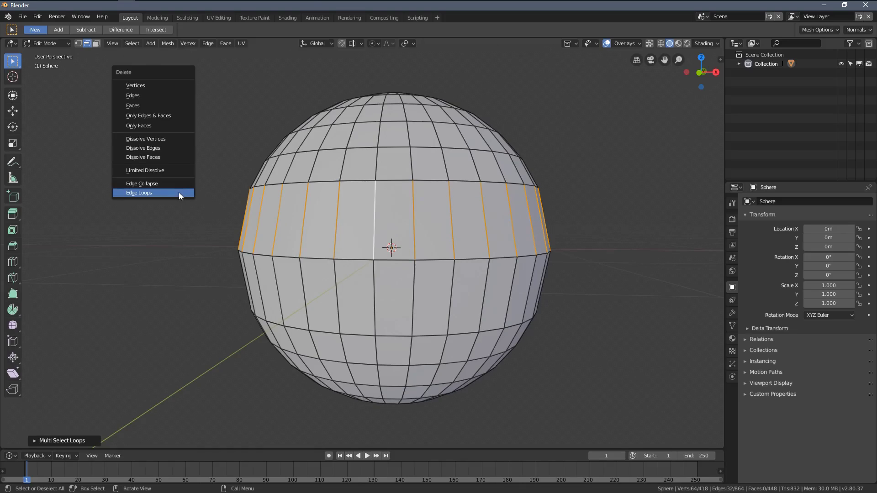
pyautogui.click(130, 183)
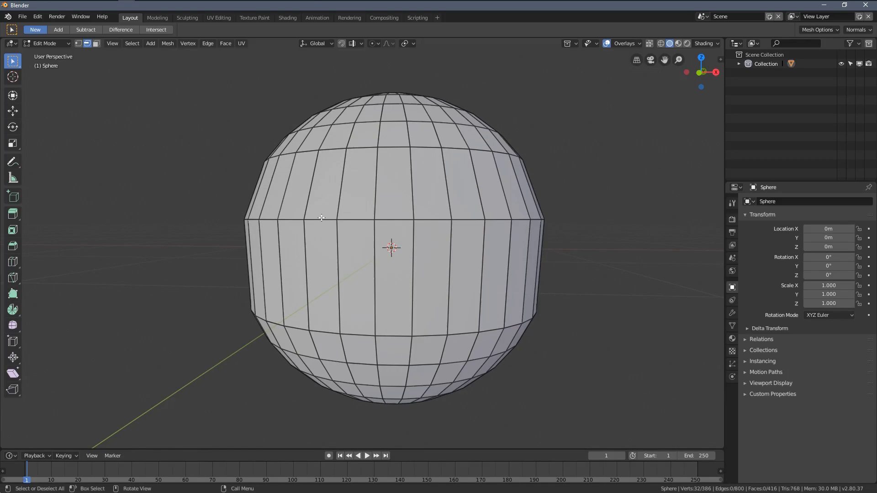
pyautogui.hotkey('ctrl', 'z')
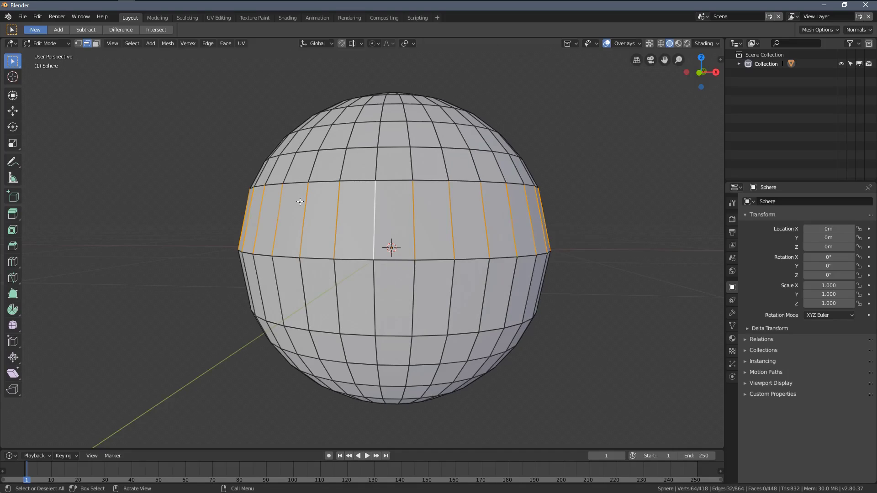
# - Select the two horizontal edge loops that border the face band just above the sphere's middle
pyautogui.click(354, 180)
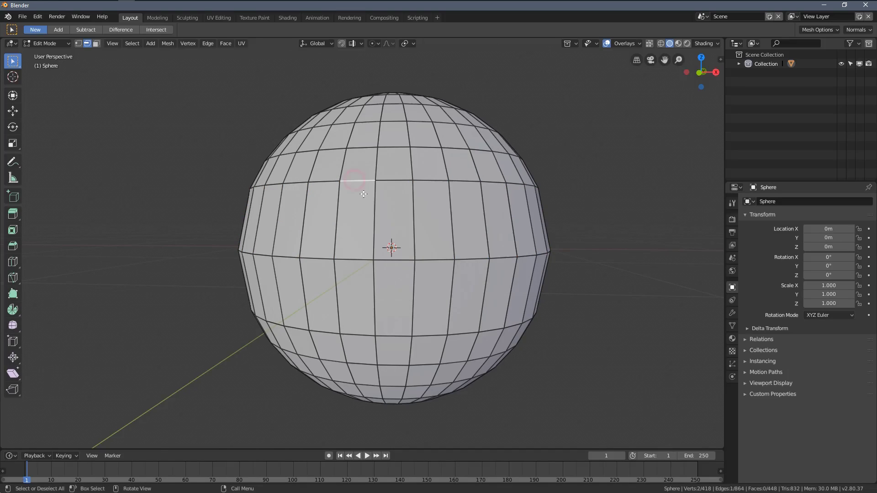
pyautogui.keyDown('alt'); pyautogui.click(354, 180); pyautogui.keyUp('alt')
pyautogui.keyDown('alt'); pyautogui.keyDown('shift'); pyautogui.click(354, 257); pyautogui.keyUp('shift'); pyautogui.keyUp('alt')
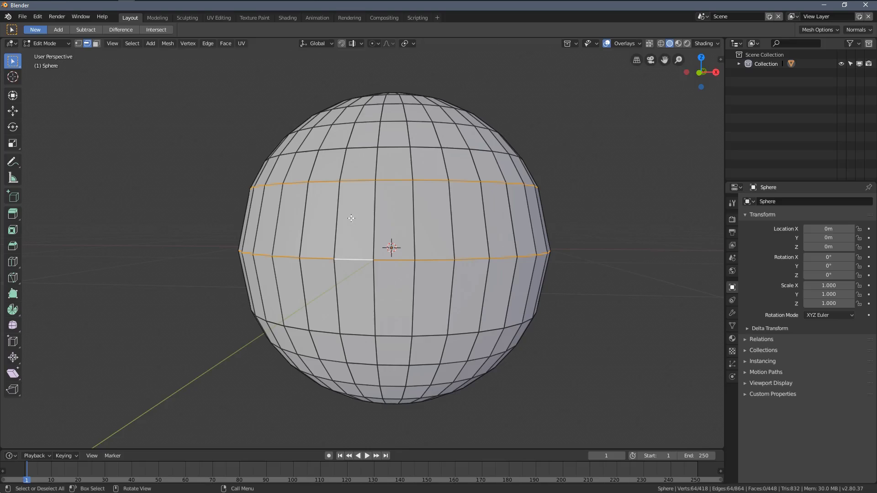
# - Replace the two-loop selection with the vertical edge ring between those loops, apply Edge Collapse to it and undo the operation
pyautogui.click(337, 222)
pyautogui.click(131, 42)
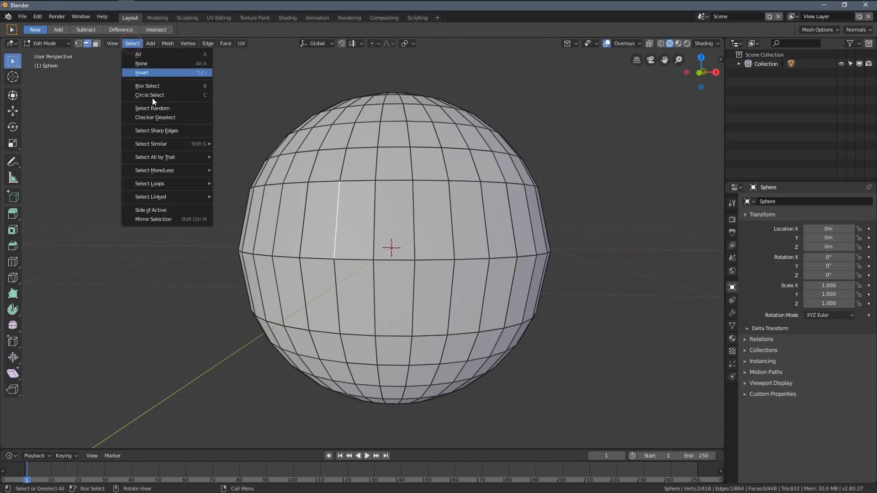
pyautogui.moveTo(165, 181)
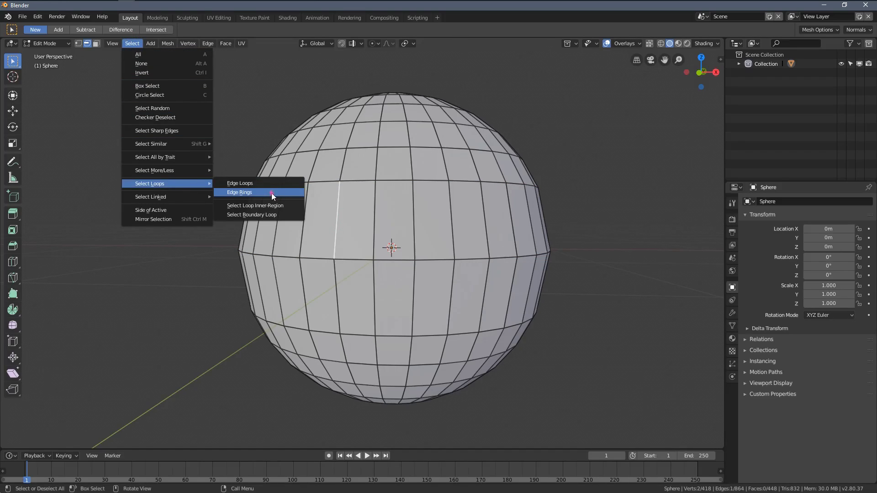
pyautogui.click(272, 193)
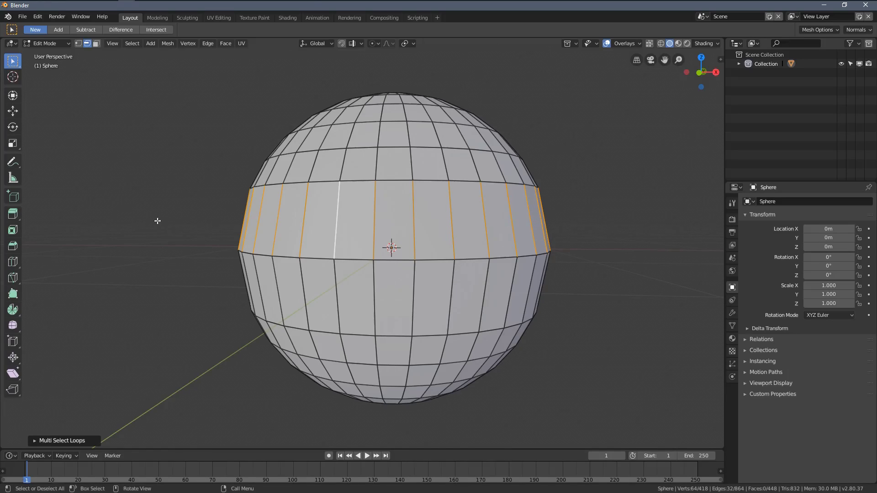
pyautogui.press('x')
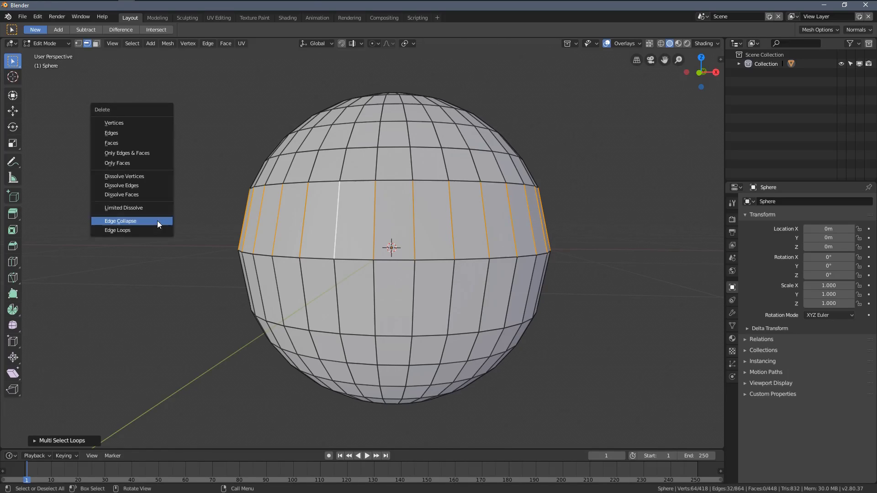
pyautogui.click(130, 223)
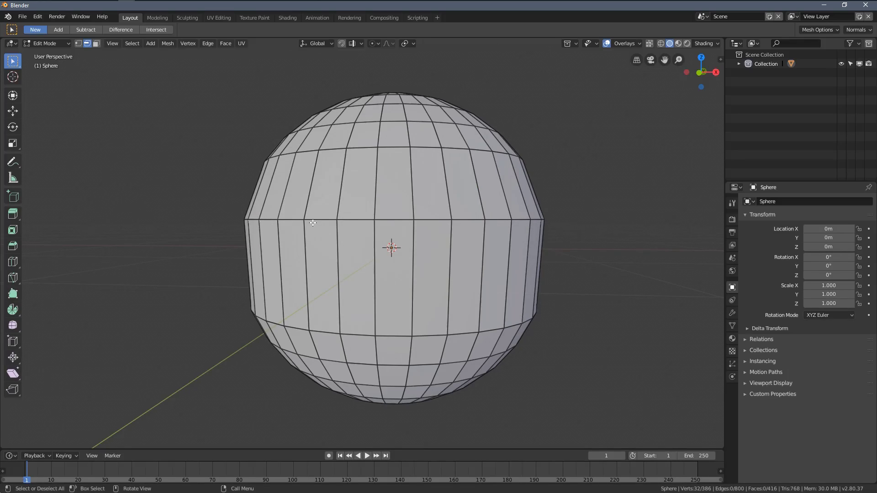
pyautogui.hotkey('ctrl', 'z')
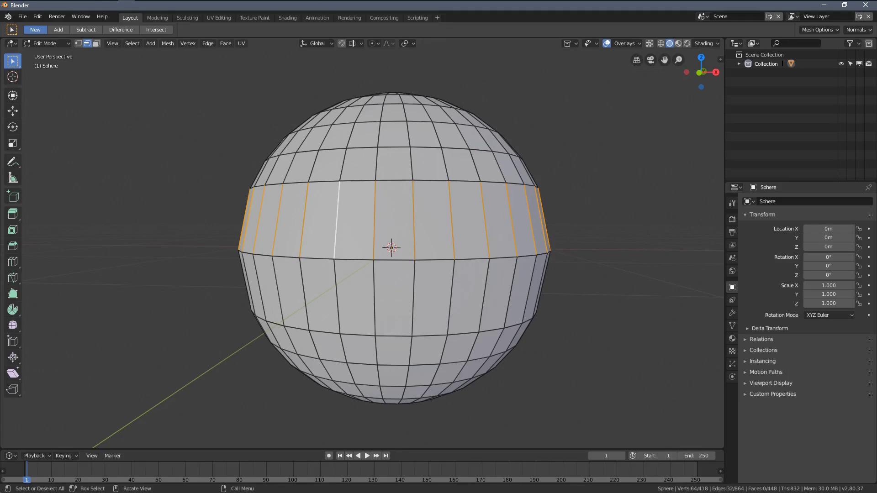
pyautogui.click(763, 426)
pyautogui.moveTo(409, 243)
pyautogui.mouseDown(button='middle')
pyautogui.moveTo(403, 249)
pyautogui.moveTo(401, 241)
pyautogui.mouseUp(button='middle')
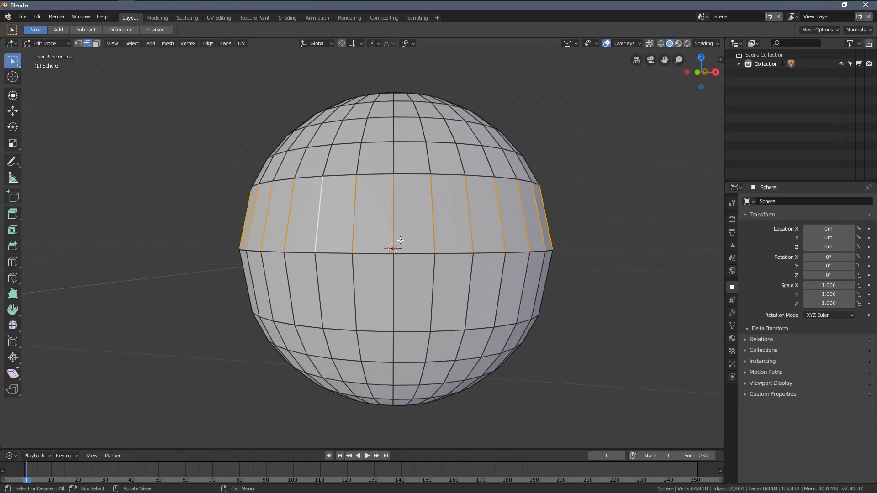
# - Select the horizontal edge loop around the sphere's middle, delete it with the Edge Loops option and clear the selection
pyautogui.hotkey('alt', 'a')
pyautogui.moveTo(366, 241); pyautogui.dragTo(360, 256, button='middle')
pyautogui.keyDown('alt'); pyautogui.click(359, 259); pyautogui.keyUp('alt')
pyautogui.press('x')
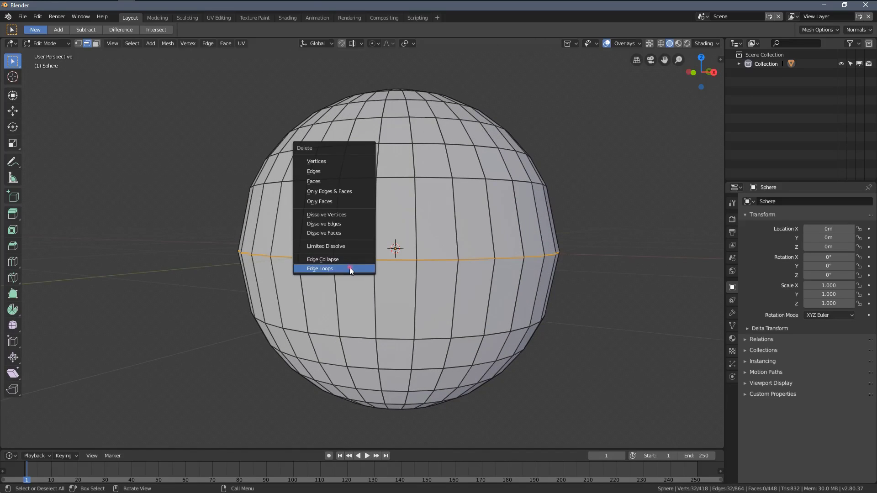
pyautogui.click(350, 267)
pyautogui.moveTo(317, 261); pyautogui.dragTo(320, 280, button='middle')
pyautogui.hotkey('alt', 'a')
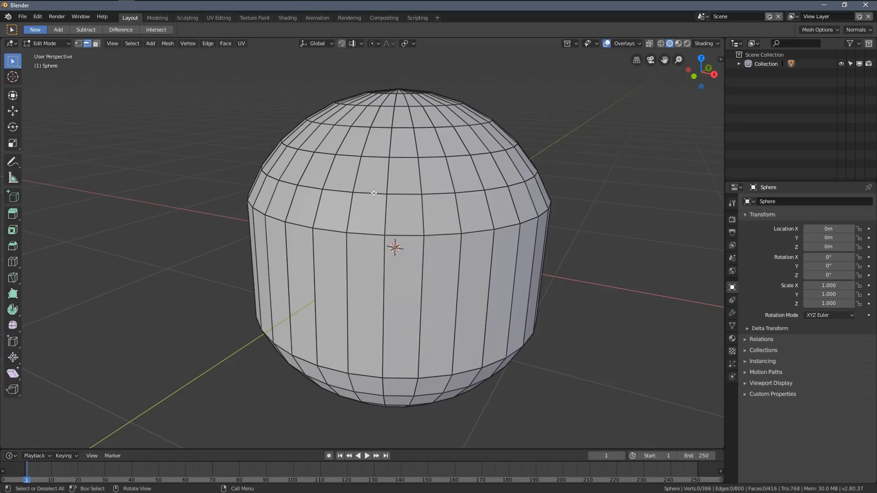
# - Delete the first horizontal edge loop above the upper rim of the wide middle band with the Edge Loops option
pyautogui.keyDown('alt'); pyautogui.click(371, 194); pyautogui.keyUp('alt')
pyautogui.press('x')
pyautogui.click(370, 196)
pyautogui.moveTo(368, 196); pyautogui.dragTo(372, 208, button='middle')
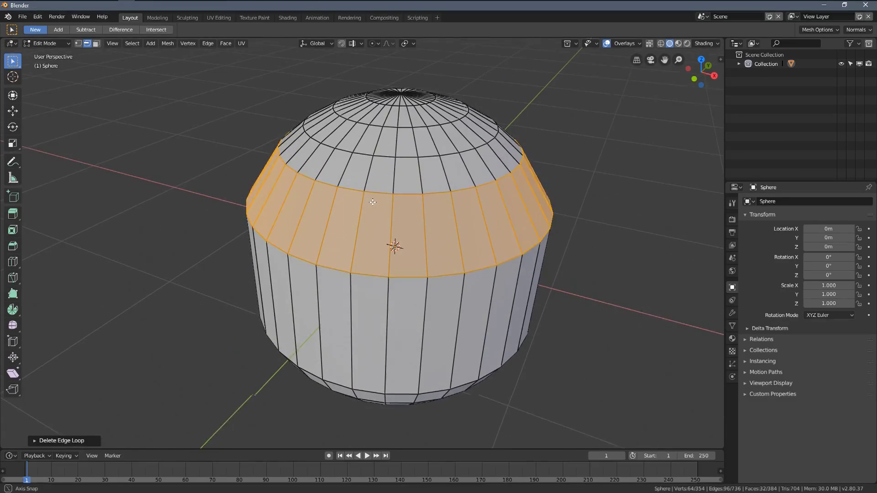
# - Clear the selection and delete the second remaining horizontal loop above the wide band's upper rim with the Edge Loops option
pyautogui.hotkey('alt', 'a')
pyautogui.keyDown('alt'); pyautogui.click(383, 158); pyautogui.keyUp('alt')
pyautogui.press('x')
pyautogui.click(383, 160)
pyautogui.scroll(-3, 384, 219)
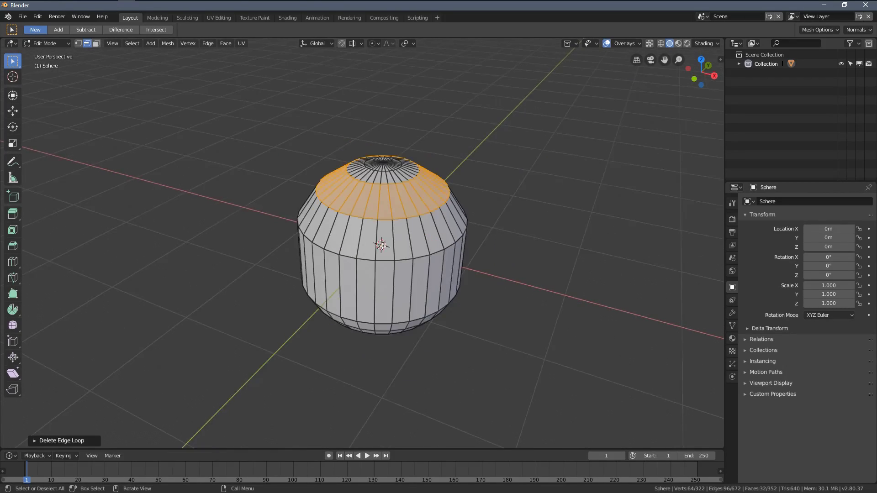
# - Delete the first and third horizontal loops below the wide band's lower rim with the Edge Loops option and clear the selection
pyautogui.moveTo(387, 297); pyautogui.dragTo(390, 225, button='middle')
pyautogui.scroll(2, 391, 225)
pyautogui.keyDown('alt'); pyautogui.click(373, 245); pyautogui.keyUp('alt')
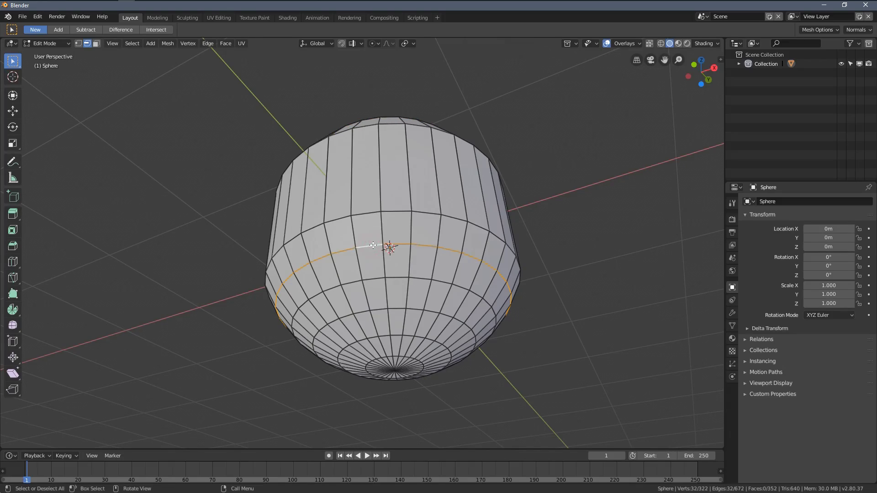
pyautogui.press('x')
pyautogui.click(373, 245)
pyautogui.keyDown('alt'); pyautogui.click(379, 313); pyautogui.keyUp('alt')
pyautogui.press('x')
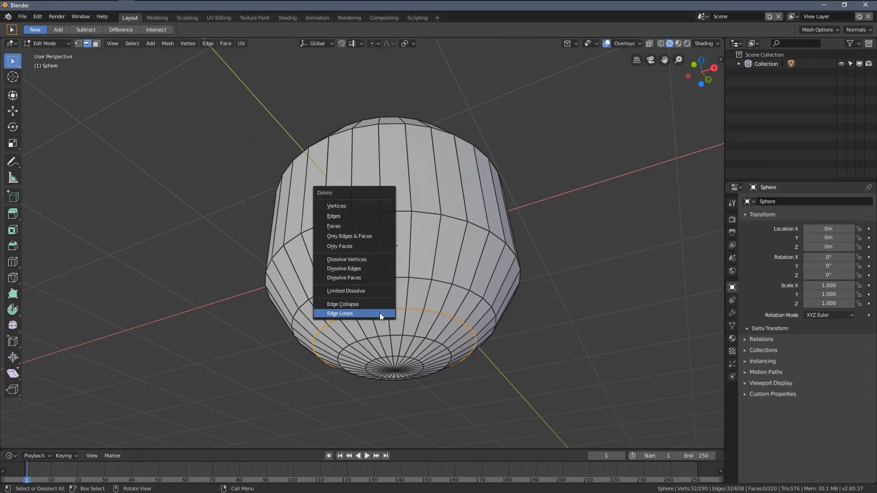
pyautogui.click(380, 313)
pyautogui.moveTo(380, 313); pyautogui.dragTo(374, 265, button='middle')
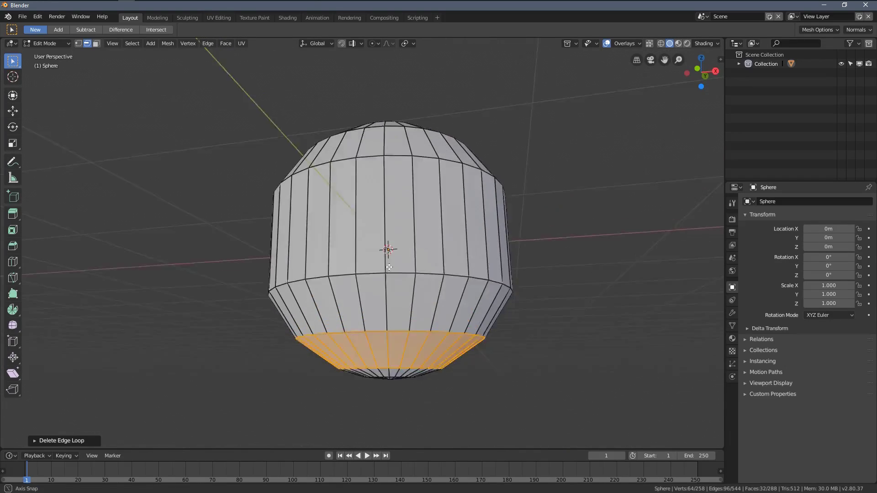
pyautogui.hotkey('alt', 'a')
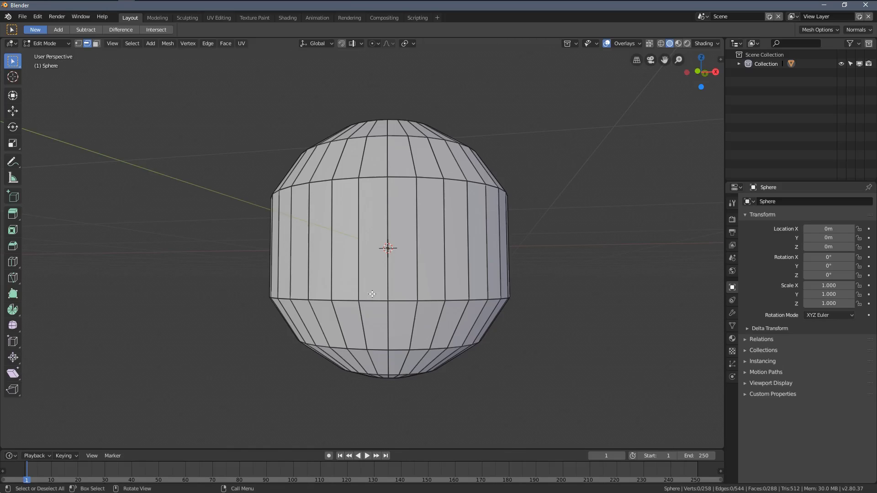
# - Preview the sphere in Wireframe shading, switch to vertex selection mode and return to Solid shading
pyautogui.moveTo(308, 276); pyautogui.dragTo(353, 321, button='middle')
pyautogui.scroll(-2, 352, 321)
pyautogui.press('z')
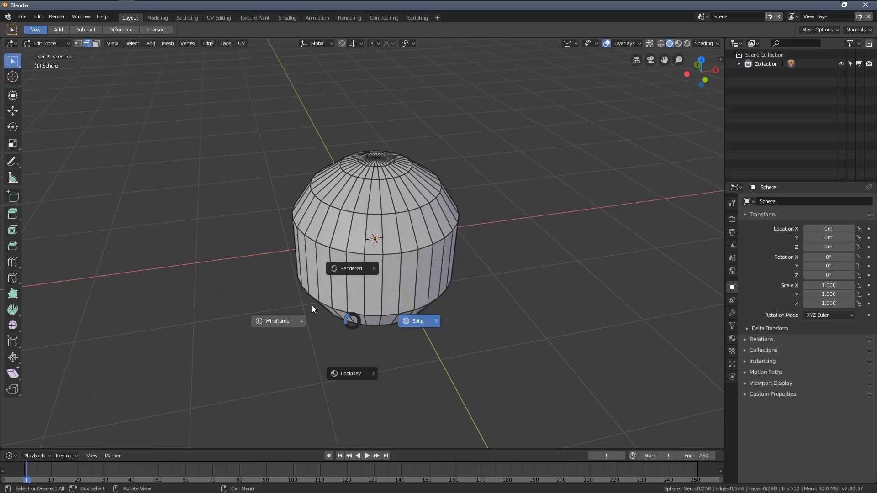
pyautogui.click(312, 305)
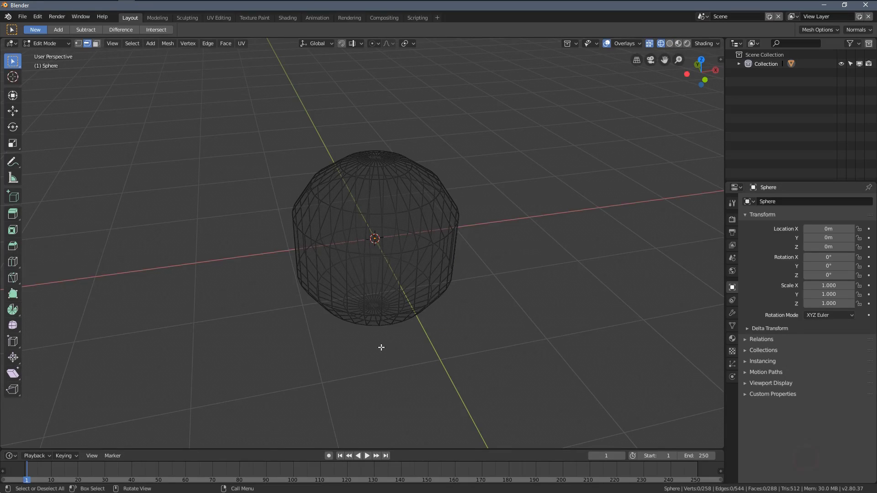
pyautogui.press('1')
pyautogui.scroll(-2, 423, 307)
pyautogui.press('z')
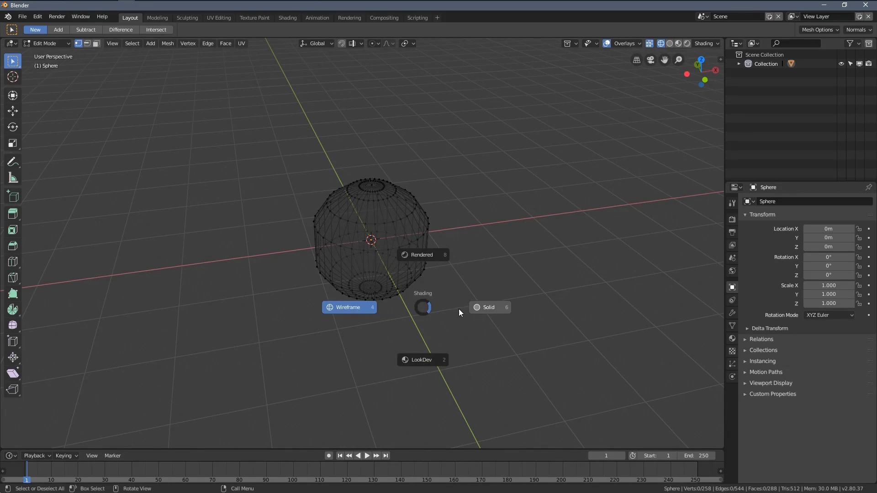
pyautogui.click(459, 309)
# - Select the whole sphere mesh and place four duplicates in a row along the X axis, two on each side of the original
pyautogui.moveTo(404, 296); pyautogui.dragTo(435, 293, button='middle')
pyautogui.press('a')
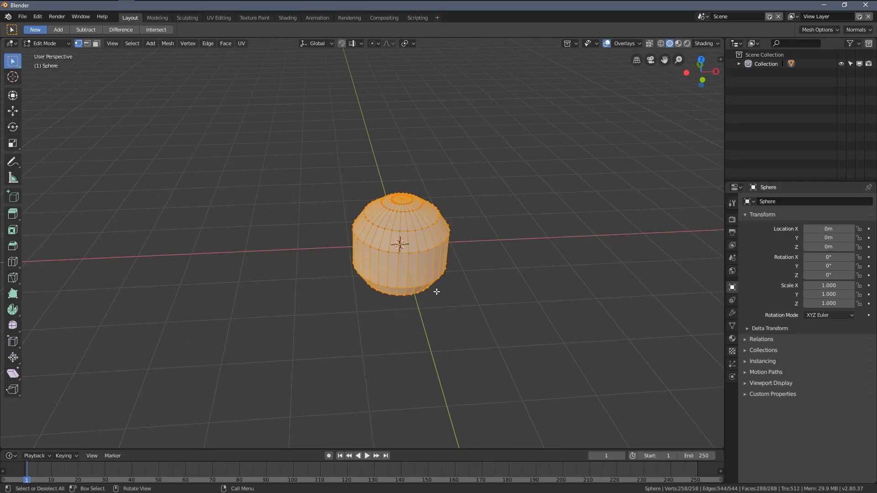
pyautogui.hotkey('shift', 'd')
pyautogui.click(298, 296)
pyautogui.hotkey('shift', 'd')
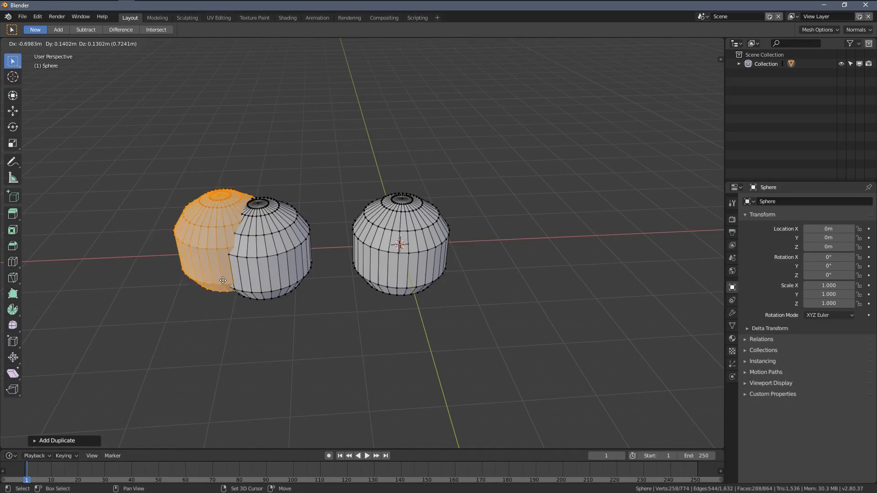
pyautogui.click(146, 298)
pyautogui.scroll(-2, 146, 297)
pyautogui.hotkey('shift', 'd')
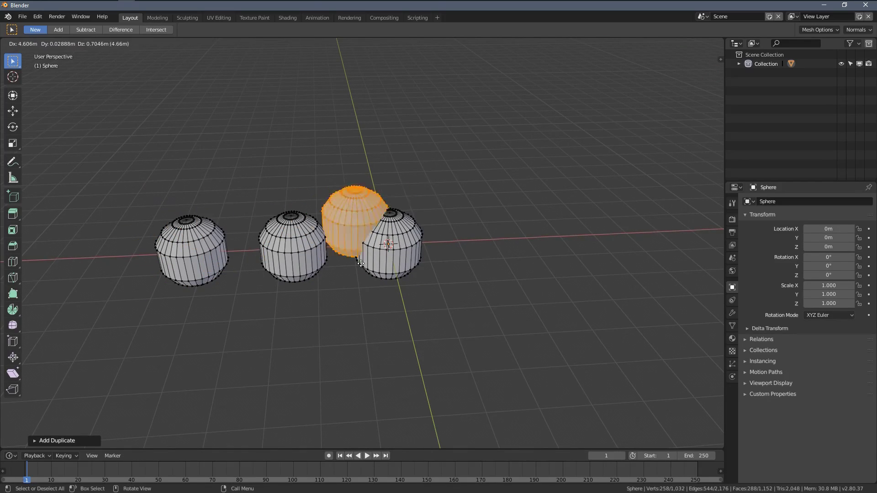
pyautogui.click(549, 289)
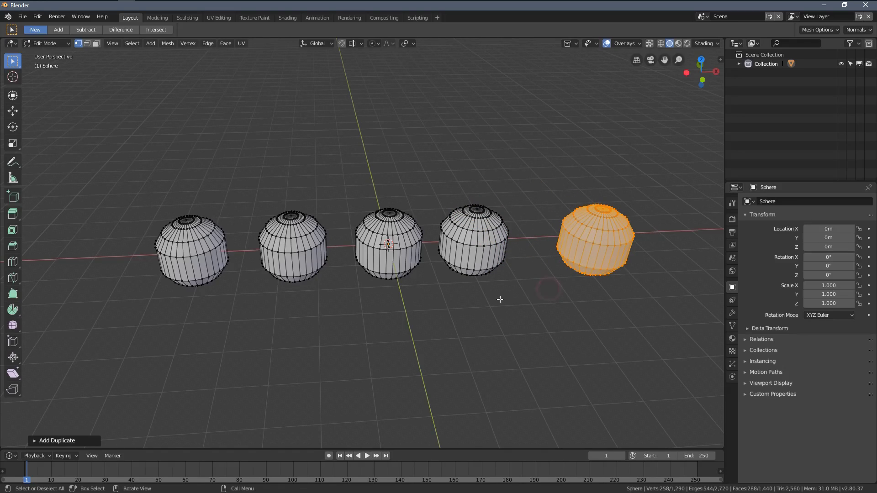
# - Switch to Object Mode and display the row of spheres in Wireframe shading
pyautogui.press('Tab')
pyautogui.moveTo(499, 300); pyautogui.dragTo(294, 224, button='middle')
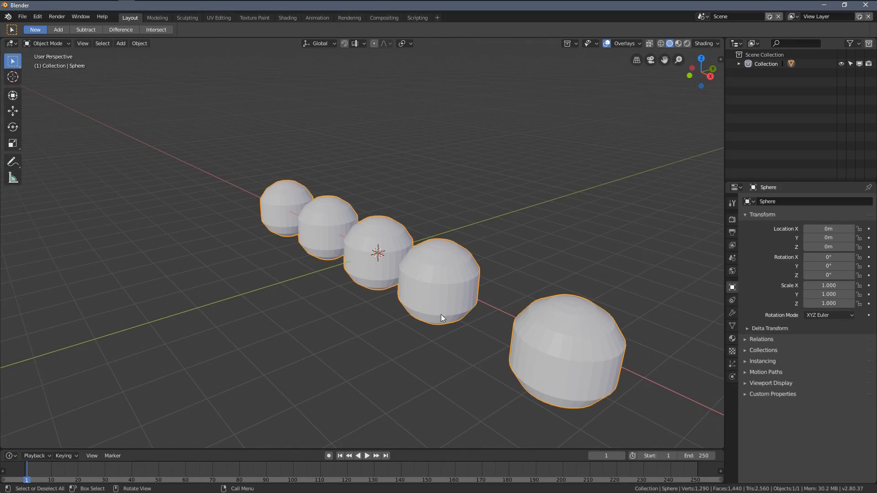
pyautogui.moveTo(420, 223)
pyautogui.mouseDown(button='middle')
pyautogui.moveTo(336, 249)
pyautogui.moveTo(398, 251)
pyautogui.mouseUp(button='middle')
pyautogui.press('z')
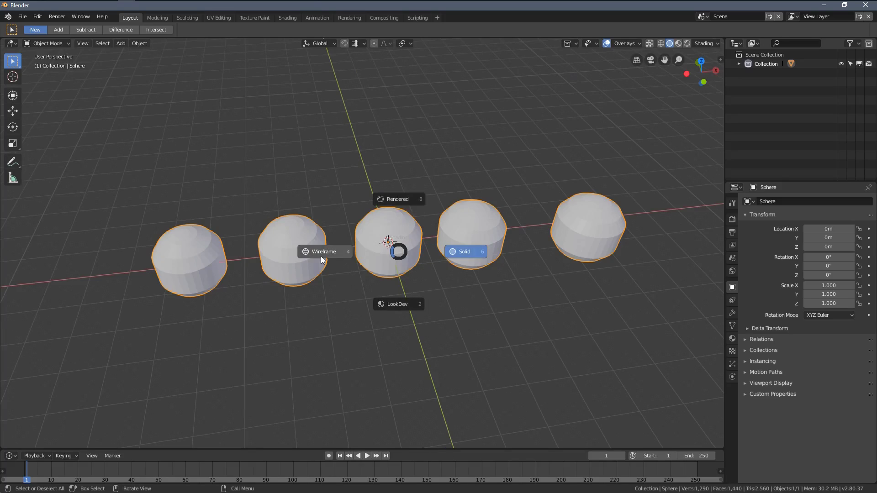
pyautogui.click(324, 260)
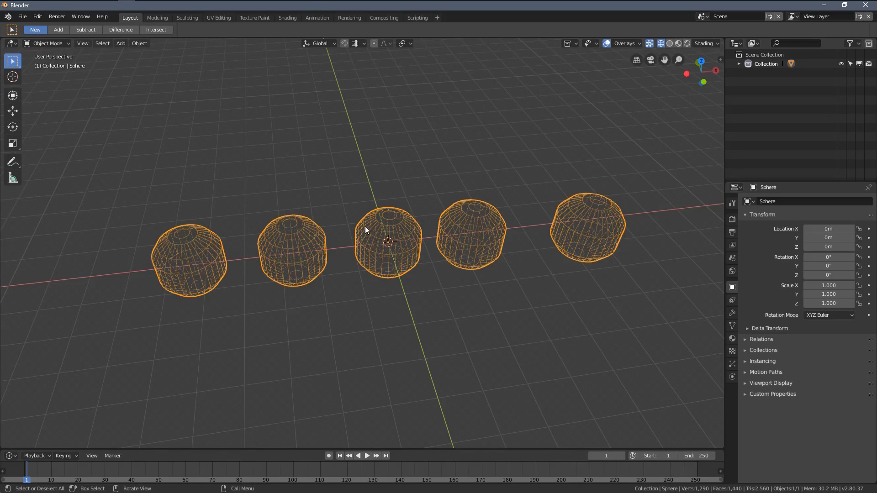
# - Reselect the sphere object, return to Edit Mode and clear the mesh selection
pyautogui.hotkey('alt', 'a')
pyautogui.press('a')
pyautogui.press('Tab')
pyautogui.moveTo(401, 236); pyautogui.dragTo(405, 208, button='middle')
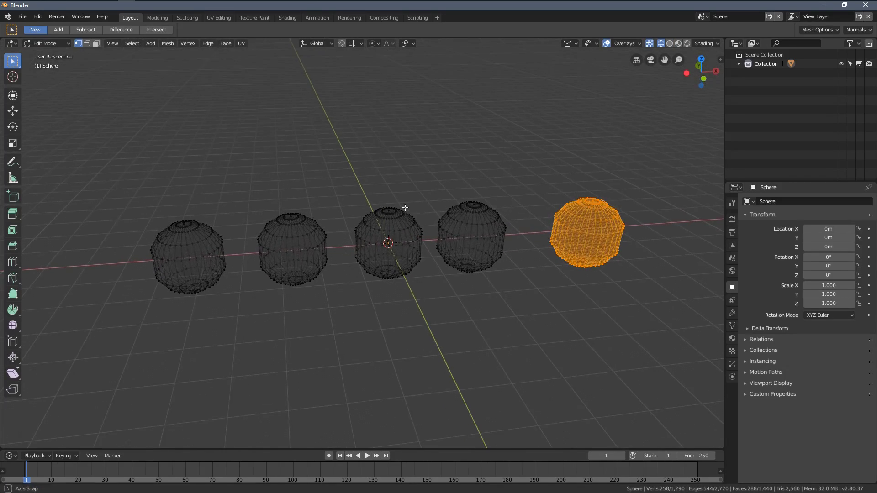
pyautogui.scroll(3, 457, 227)
pyautogui.keyDown('shift'); pyautogui.moveTo(491, 223); pyautogui.dragTo(457, 227, button='middle'); pyautogui.keyUp('shift')
pyautogui.hotkey('alt', 'a')
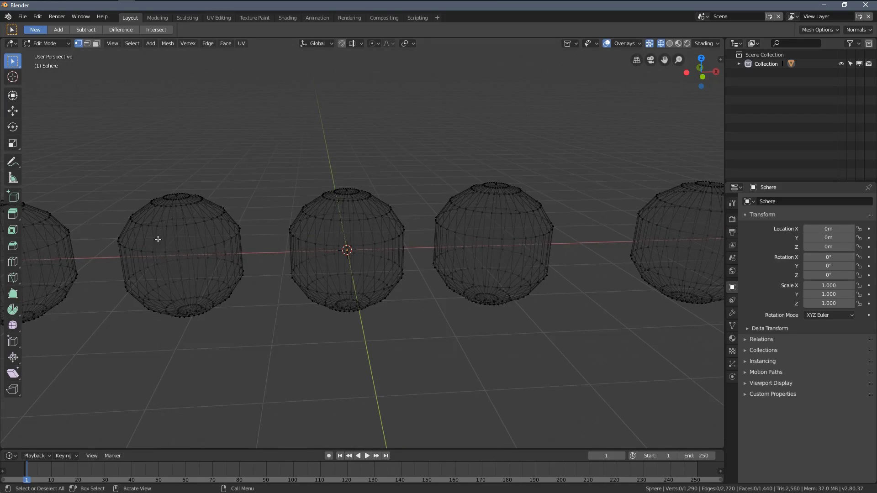
# - Box-select the middle sphere, add the outermost sphere on the positive X side to the selection, and clear it
pyautogui.scroll(-2, 196, 242)
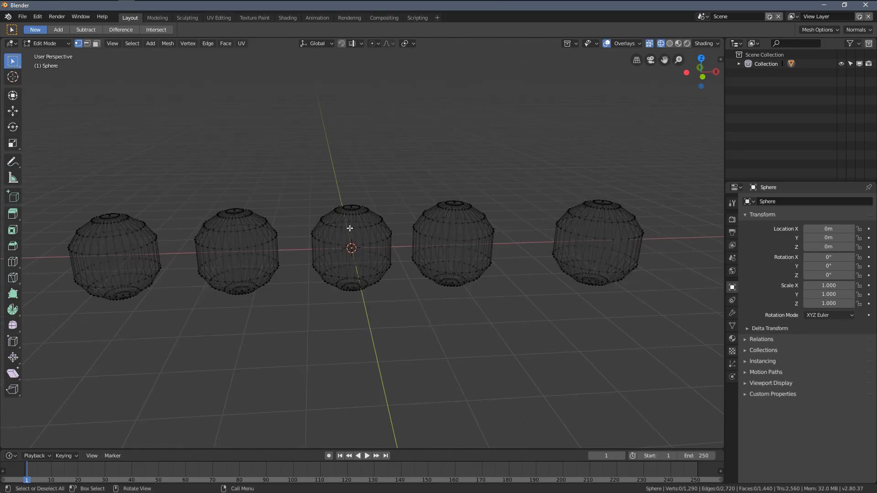
pyautogui.moveTo(350, 228); pyautogui.dragTo(344, 222, button='middle')
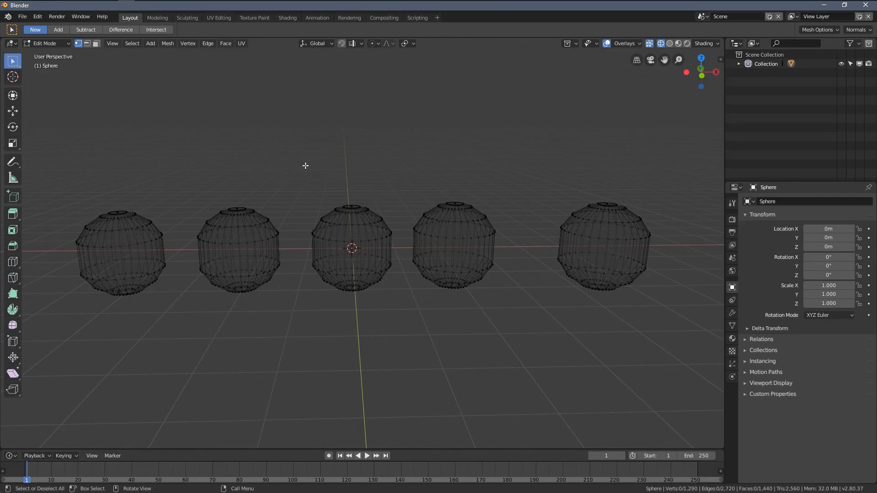
pyautogui.moveTo(289, 163); pyautogui.dragTo(408, 326)
pyautogui.keyDown('shift'); pyautogui.moveTo(477, 280); pyautogui.dragTo(428, 221, button='middle'); pyautogui.keyUp('shift')
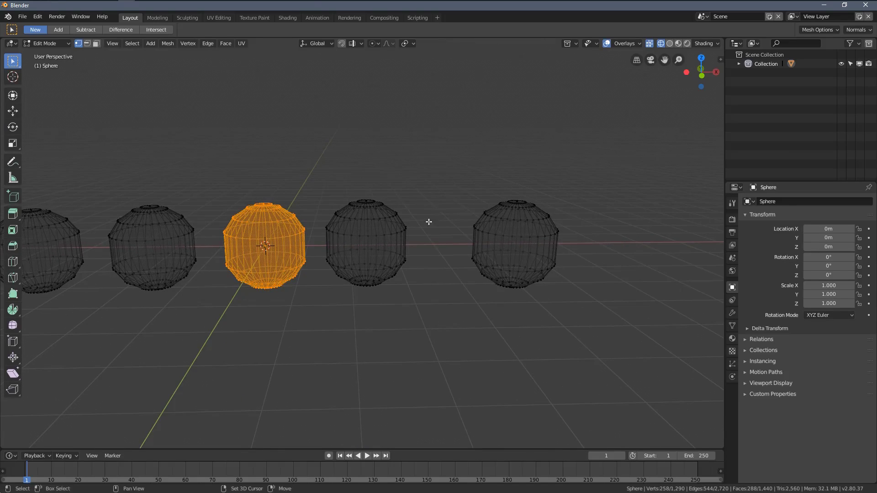
pyautogui.keyDown('shift'); pyautogui.moveTo(446, 153); pyautogui.dragTo(589, 330); pyautogui.keyUp('shift')
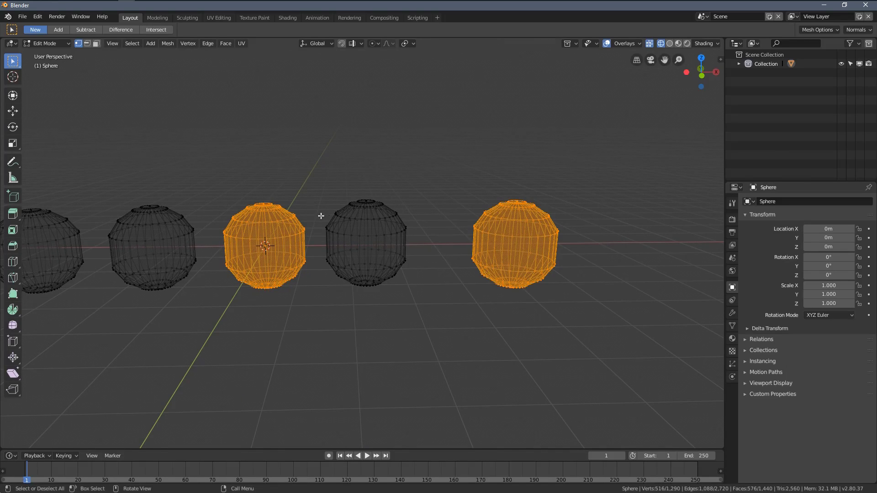
pyautogui.keyDown('shift'); pyautogui.moveTo(279, 211); pyautogui.dragTo(353, 218, button='middle'); pyautogui.keyUp('shift')
pyautogui.hotkey('alt', 'a')
# - Select all five spheres one after another with Select Linked
pyautogui.scroll(2, 293, 233)
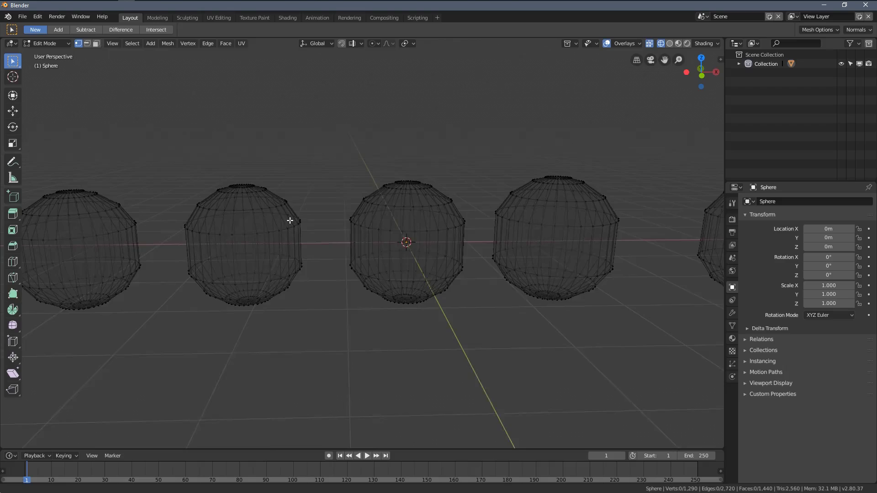
pyautogui.keyDown('ctrl'); pyautogui.scroll(-1, 290, 220); pyautogui.keyUp('ctrl')
pyautogui.press('l')
pyautogui.press('l')
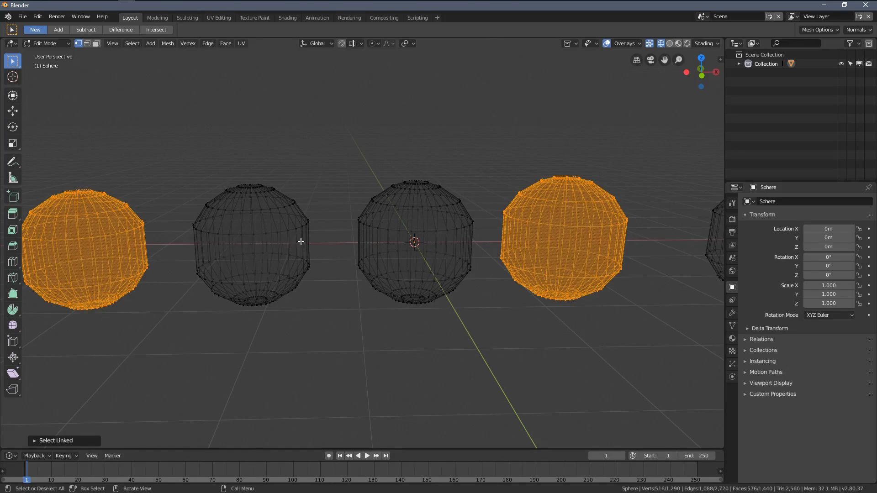
pyautogui.press('l')
pyautogui.scroll(-3, 433, 243)
pyautogui.press('l')
pyautogui.press('l')
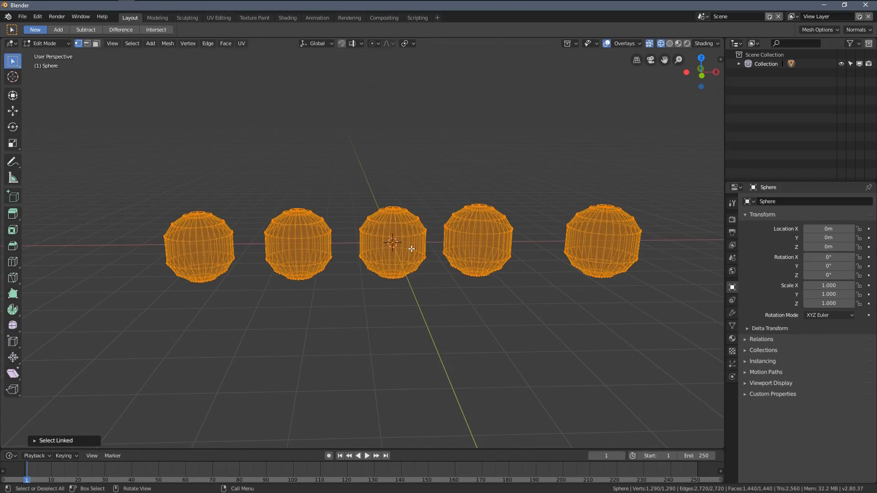
# - Duplicate the five selected spheres into a second row above the first and clear the selection
pyautogui.hotkey('shift', 'd')
pyautogui.click(410, 184)
pyautogui.hotkey('alt', 'a')
pyautogui.scroll(2, 397, 215)
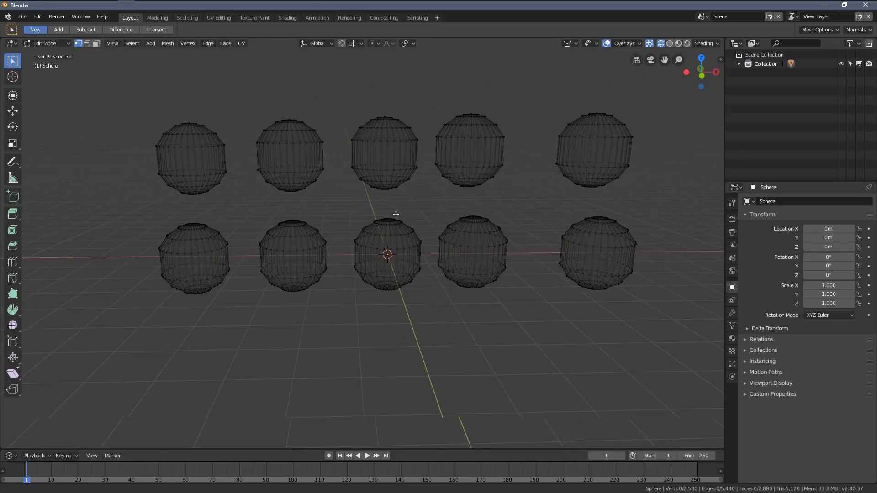
# - Use Select Linked on the lower row's fourth and first spheres and the upper row's second and fourth spheres, and clear the selection
pyautogui.scroll(-2, 251, 242)
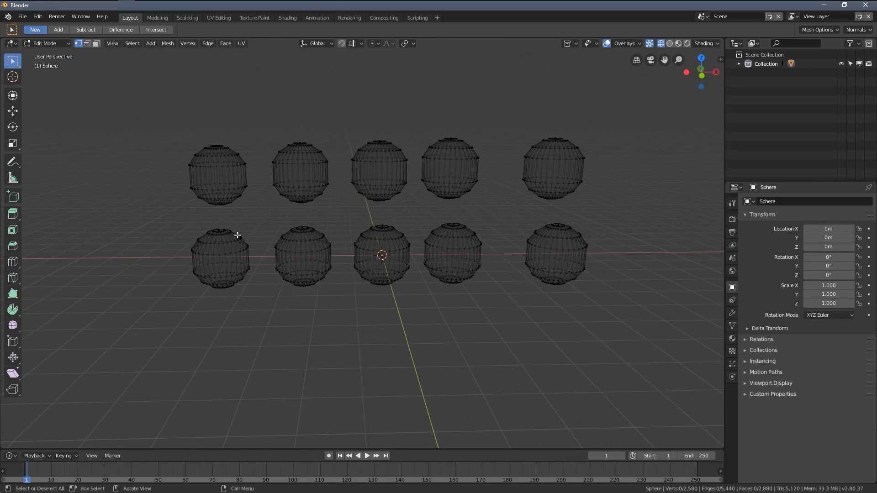
pyautogui.scroll(1, 234, 245)
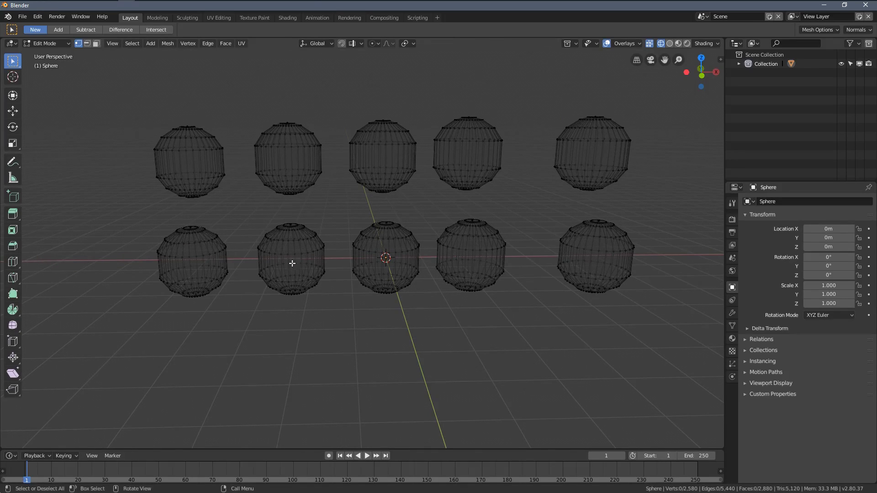
pyautogui.moveTo(292, 264); pyautogui.dragTo(407, 247, button='middle')
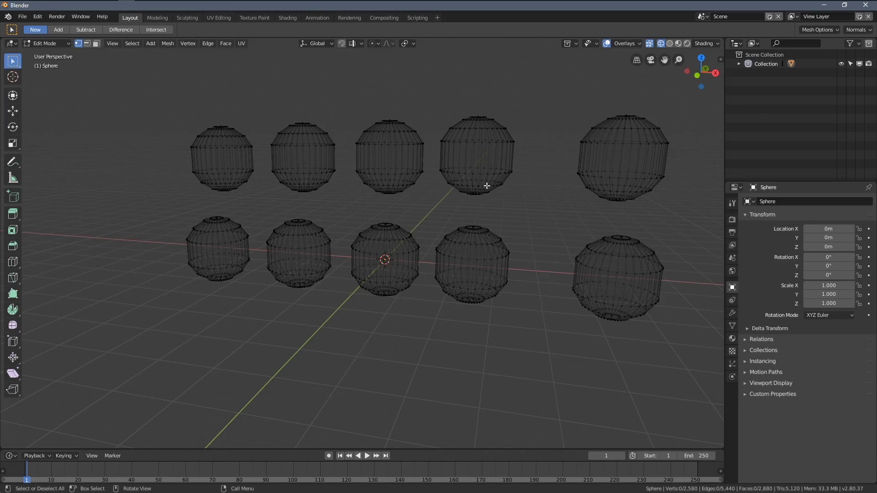
pyautogui.moveTo(486, 186); pyautogui.dragTo(545, 189, button='middle')
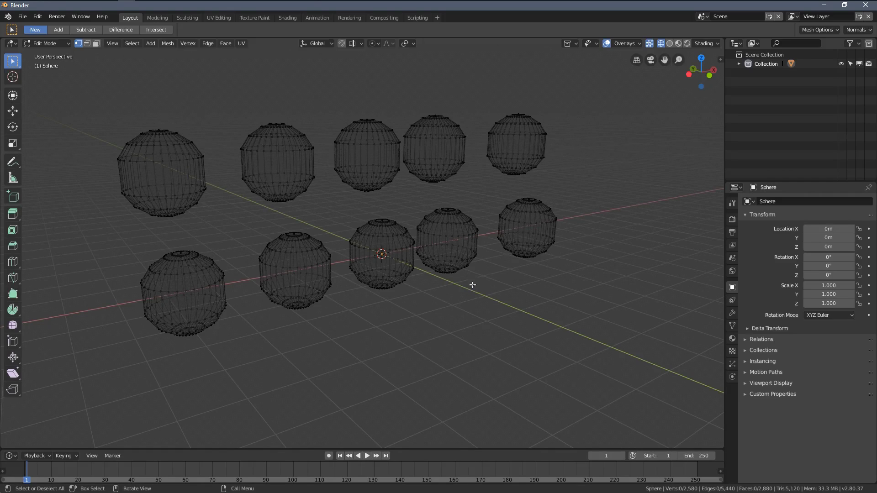
pyautogui.moveTo(442, 265); pyautogui.dragTo(408, 262, button='middle')
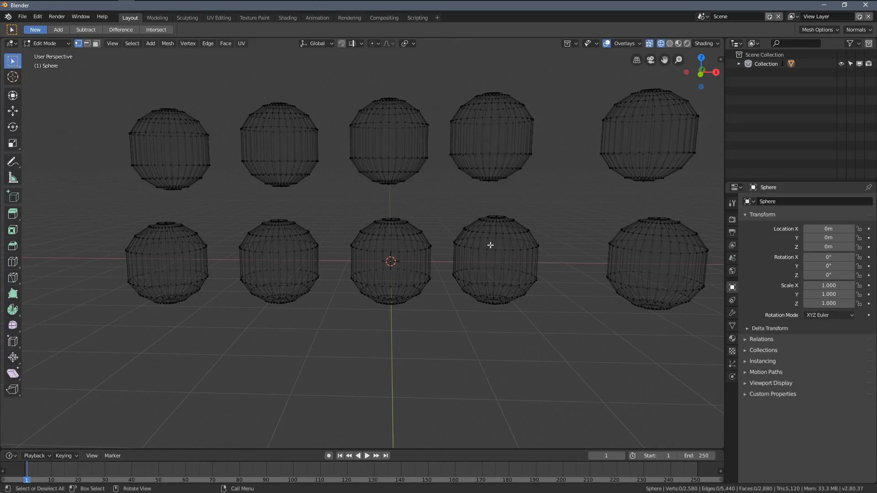
pyautogui.press('l')
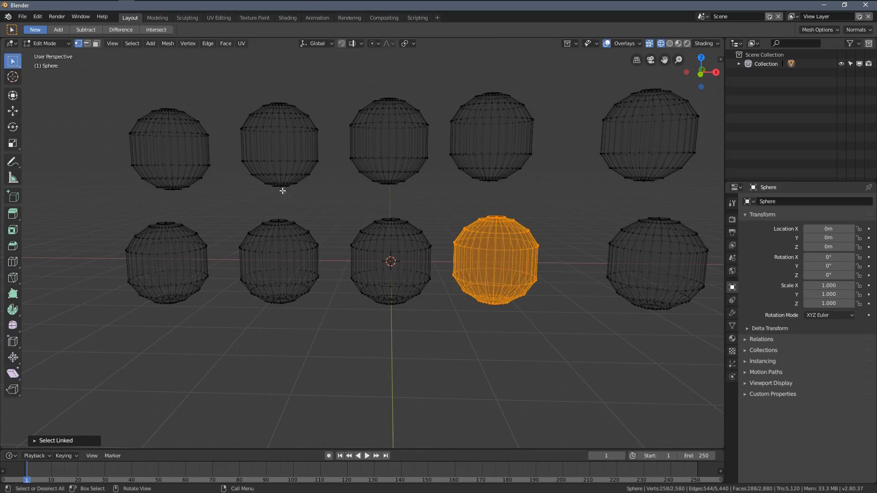
pyautogui.press('l')
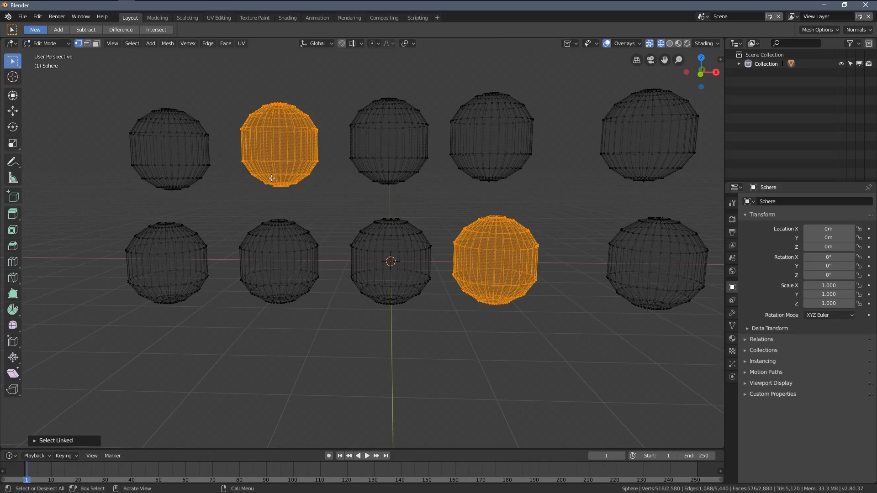
pyautogui.press('l')
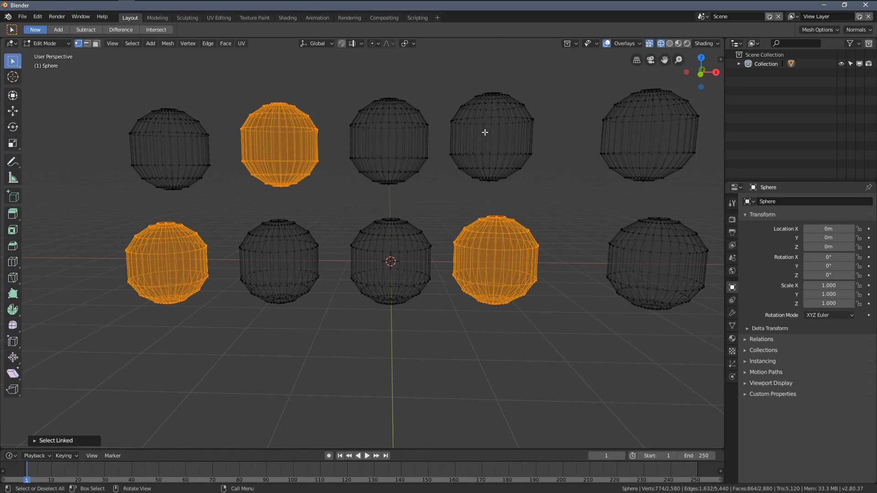
pyautogui.press('l')
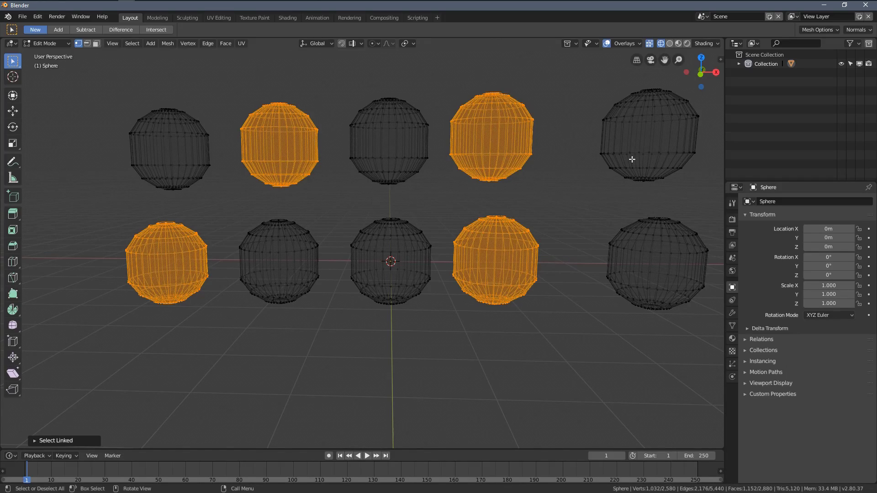
pyautogui.moveTo(658, 151); pyautogui.dragTo(466, 201, button='middle')
pyautogui.scroll(3, 493, 185)
pyautogui.hotkey('alt', 'a')
# - Select the upper row's outermost sphere on the positive X side with Select Linked
pyautogui.keyDown('alt'); pyautogui.middleClick(486, 209); pyautogui.keyUp('alt')
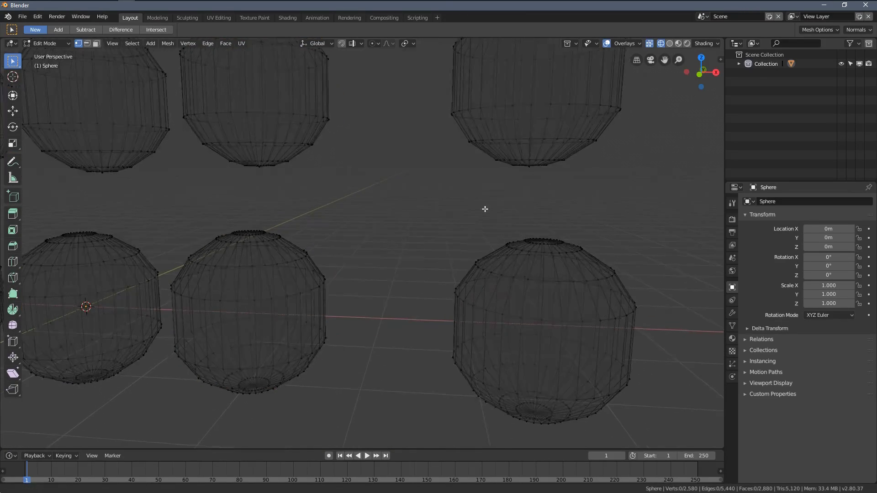
pyautogui.scroll(1, 452, 215)
pyautogui.scroll(-2, 452, 215)
pyautogui.scroll(4, 448, 209)
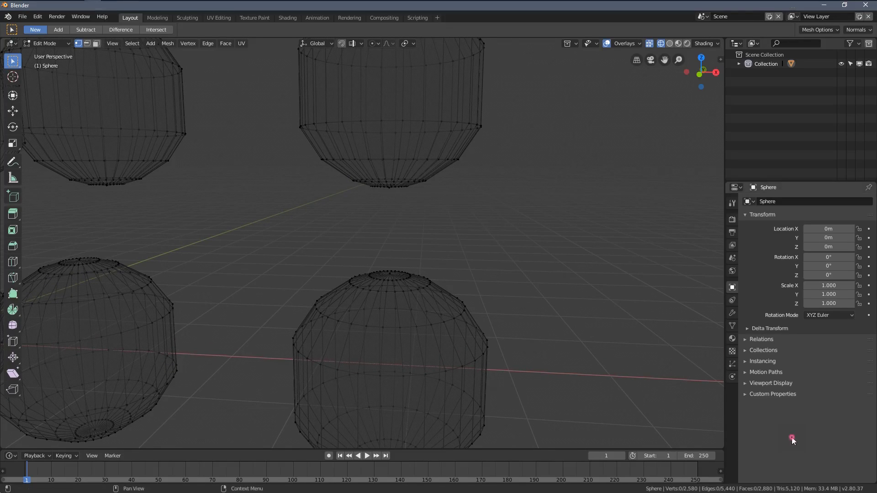
pyautogui.scroll(-2, 503, 284)
pyautogui.press('l')
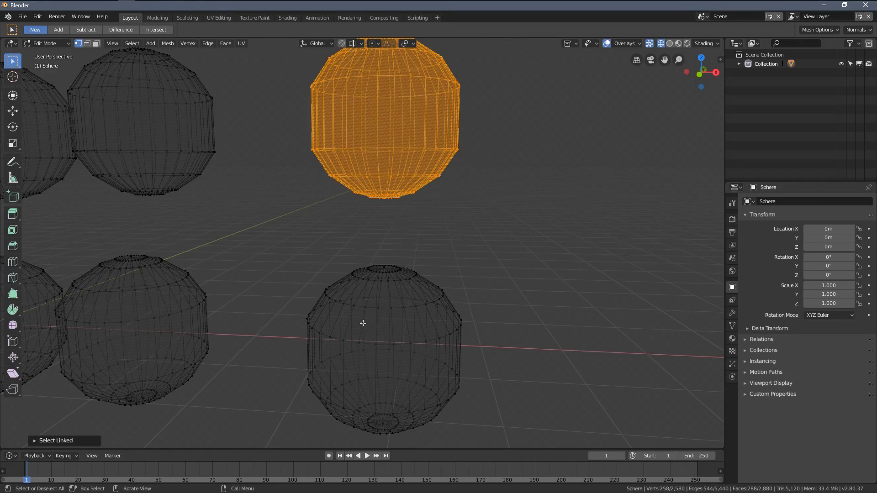
# - Practise Select Linked on the outermost upper and lower spheres on the positive X side, clearing the selection after each round
pyautogui.press('l')
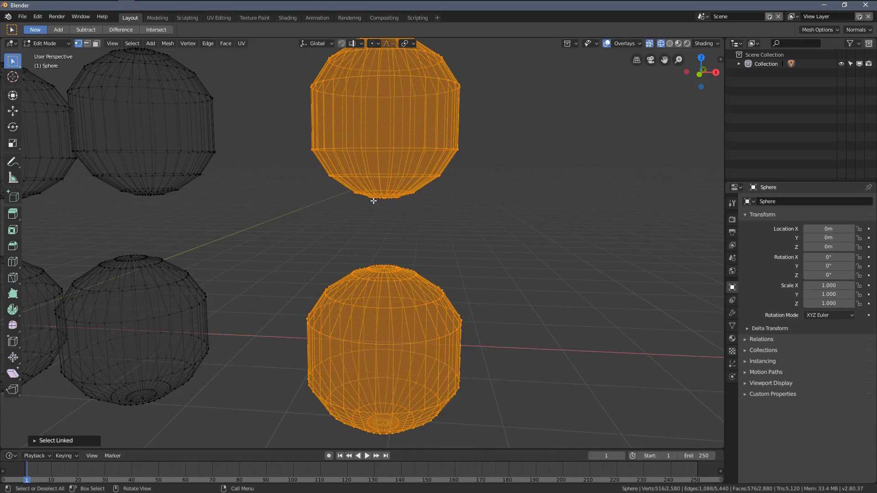
pyautogui.hotkey('alt', 'a')
pyautogui.press('l')
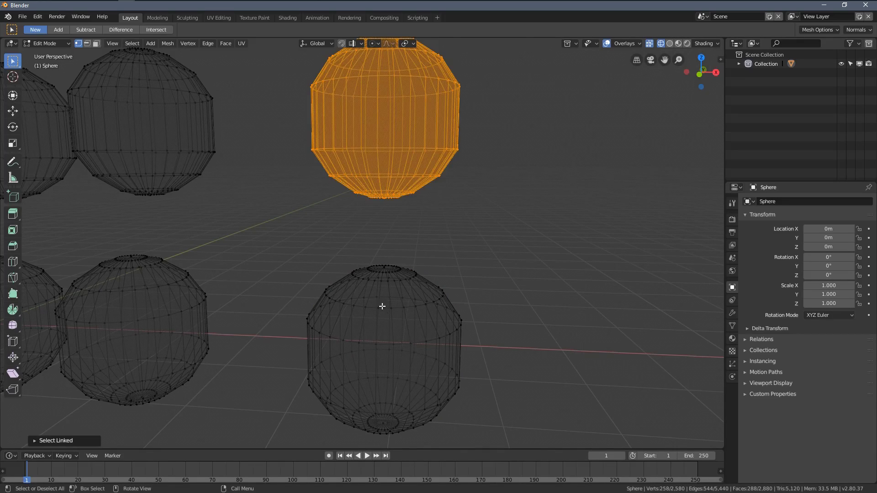
pyautogui.press('l')
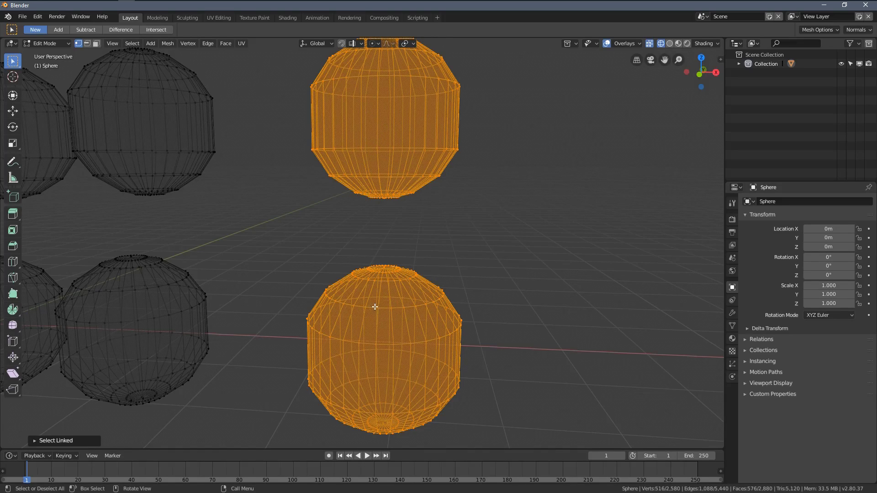
pyautogui.hotkey('alt', 'a')
# - In solid shading, delete the outermost upper sphere's bottom pole vertex and the top pole vertex of the sphere below it
pyautogui.scroll(5, 373, 214)
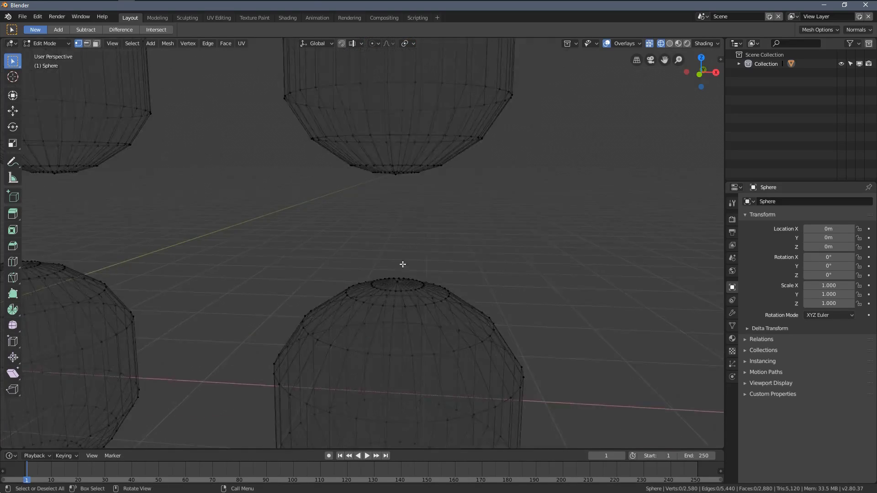
pyautogui.press('z')
pyautogui.click(441, 280)
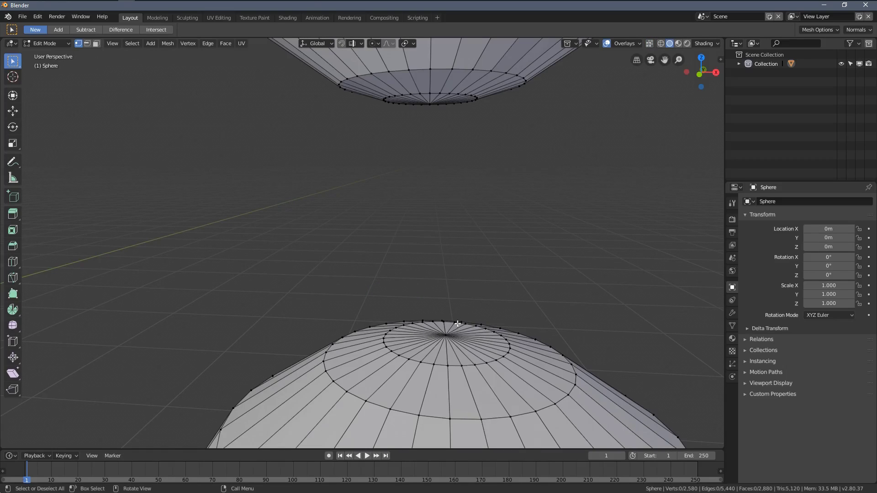
pyautogui.click(445, 337)
pyautogui.keyDown('shift'); pyautogui.click(430, 100); pyautogui.keyUp('shift')
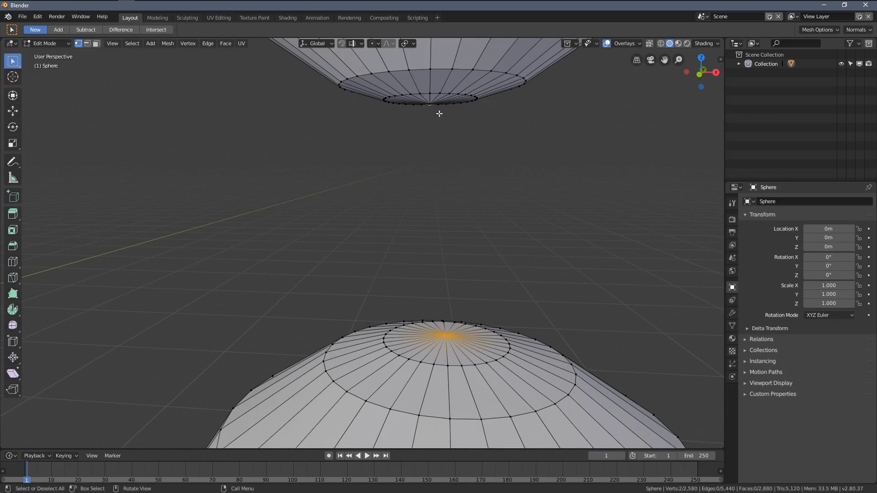
pyautogui.scroll(3, 442, 148)
pyautogui.hotkey('ctrl', 'z')
pyautogui.moveTo(431, 142); pyautogui.dragTo(427, 121, button='middle')
pyautogui.keyDown('shift'); pyautogui.click(413, 87); pyautogui.keyUp('shift')
pyautogui.press('x')
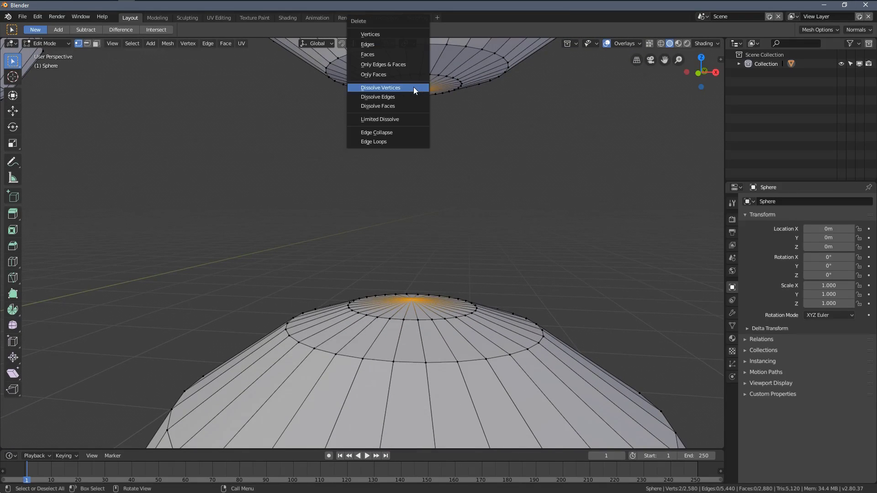
pyautogui.click(385, 34)
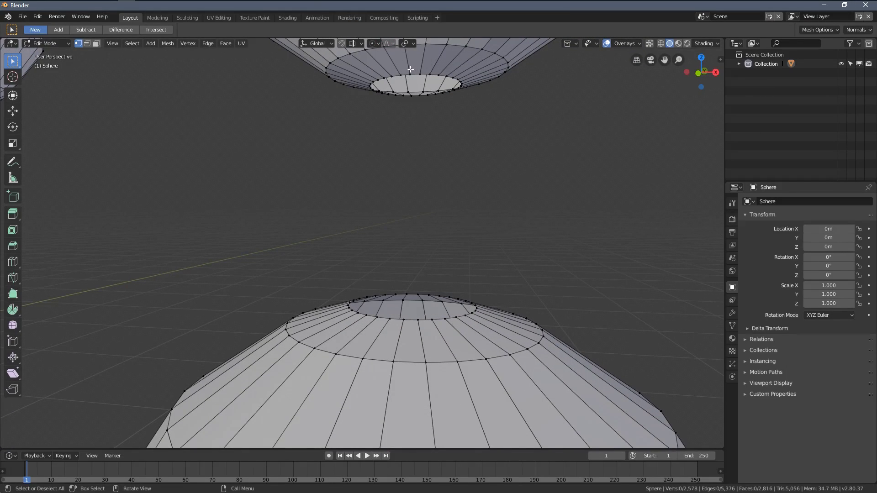
# - Fill a face between two adjacent rim vertices of the upper sphere's hole and two on the lower sphere's hole
pyautogui.keyDown('shift'); pyautogui.click(410, 71); pyautogui.keyUp('shift')
pyautogui.keyDown('shift'); pyautogui.click(419, 73); pyautogui.keyUp('shift')
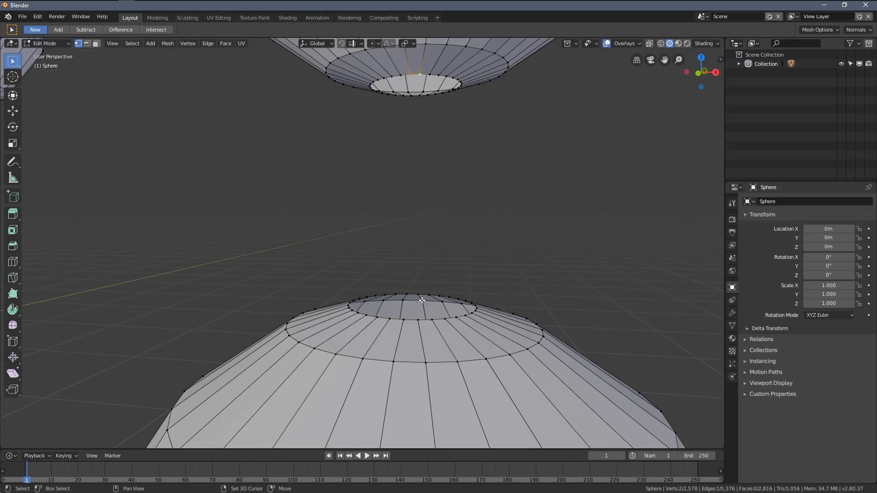
pyautogui.keyDown('shift'); pyautogui.click(407, 321); pyautogui.keyUp('shift')
pyautogui.keyDown('shift'); pyautogui.click(418, 320); pyautogui.keyUp('shift')
pyautogui.press('f')
pyautogui.scroll(-3, 421, 233)
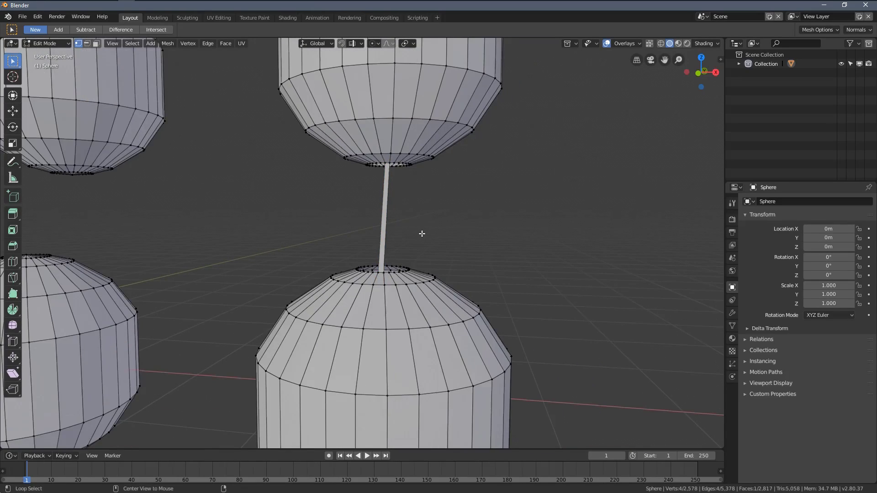
# - In wireframe shading, use Select Linked on the lower of the two bridged spheres, and clear the selection
pyautogui.scroll(-4, 421, 233)
pyautogui.press('z')
pyautogui.click(345, 239)
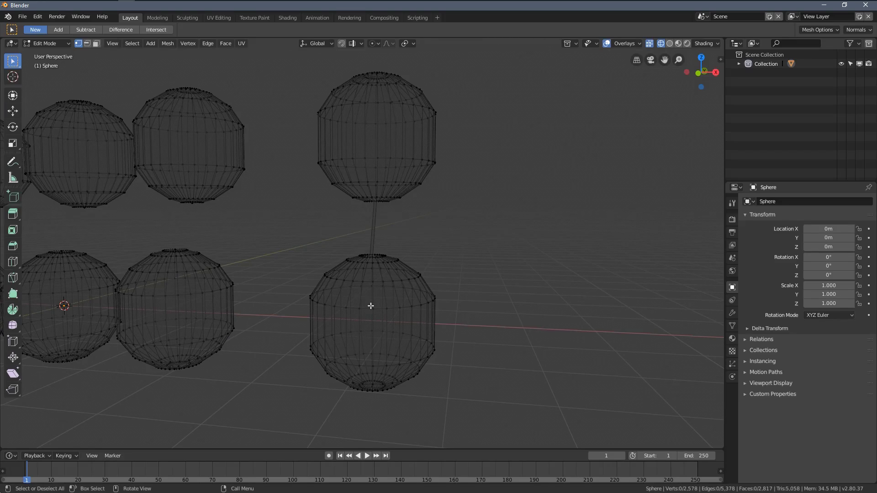
pyautogui.press('l')
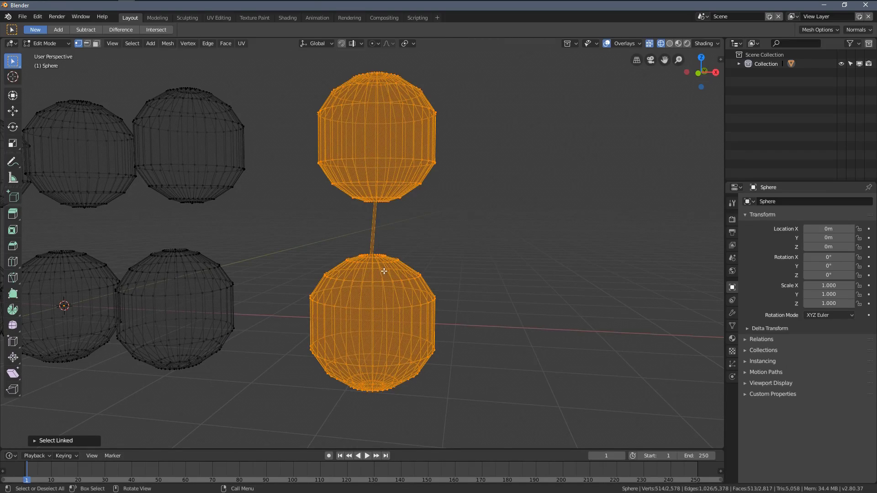
pyautogui.scroll(4, 384, 271)
pyautogui.hotkey('alt', 'a')
# - Repeat Select Linked on the bridged spheres in solid shading, inspect the connecting face, and clear the selection
pyautogui.press('z')
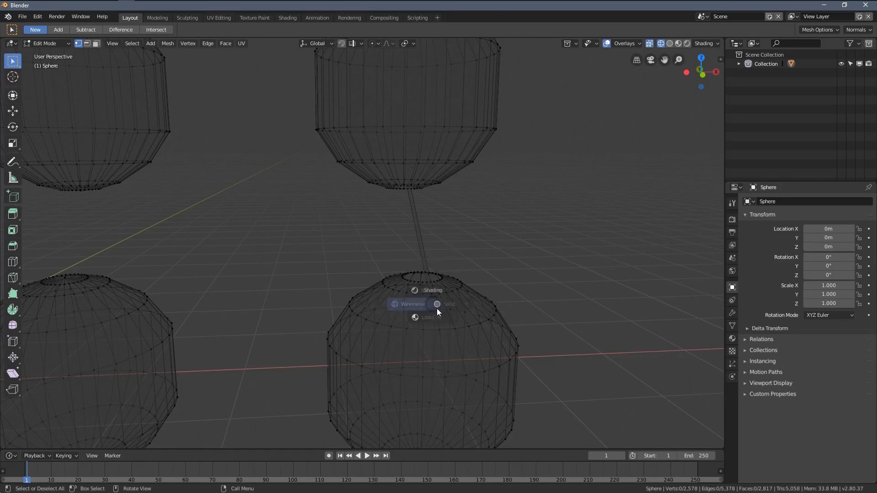
pyautogui.click(449, 305)
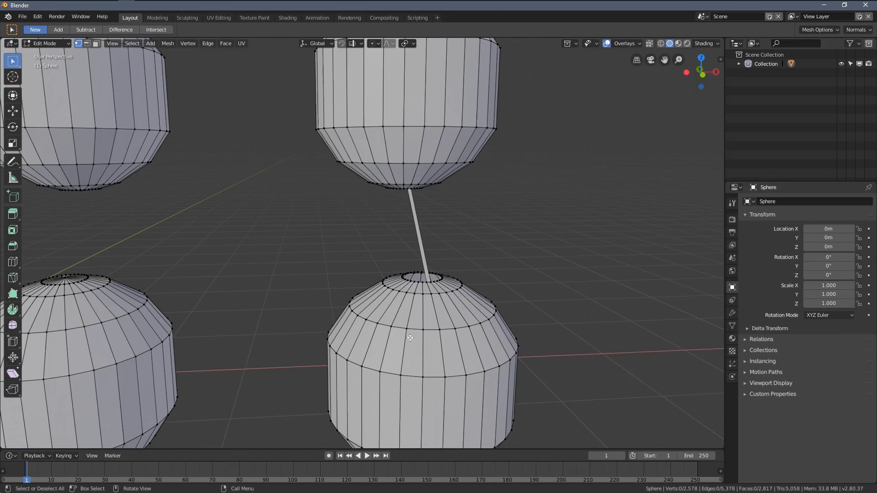
pyautogui.scroll(-2, 439, 339)
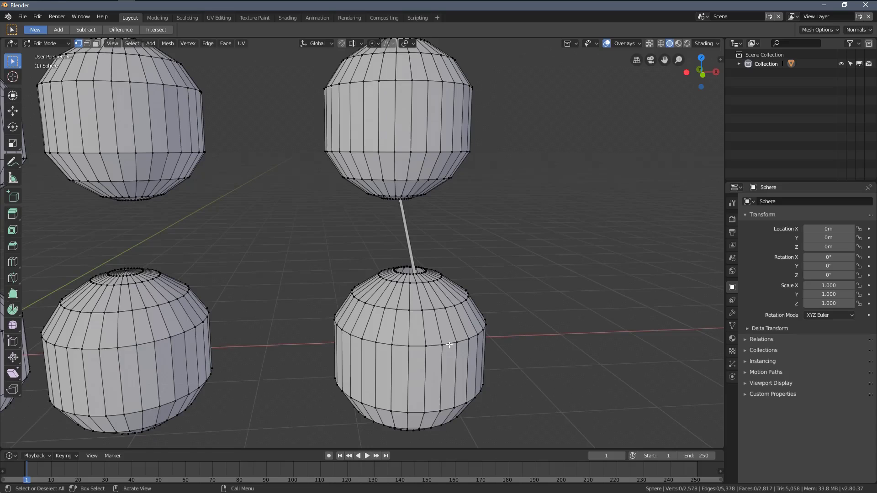
pyautogui.press('l')
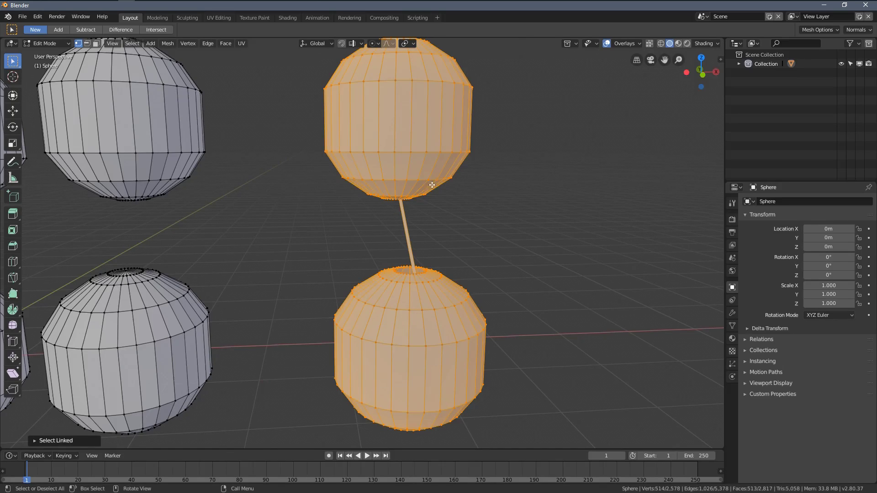
pyautogui.scroll(3, 424, 224)
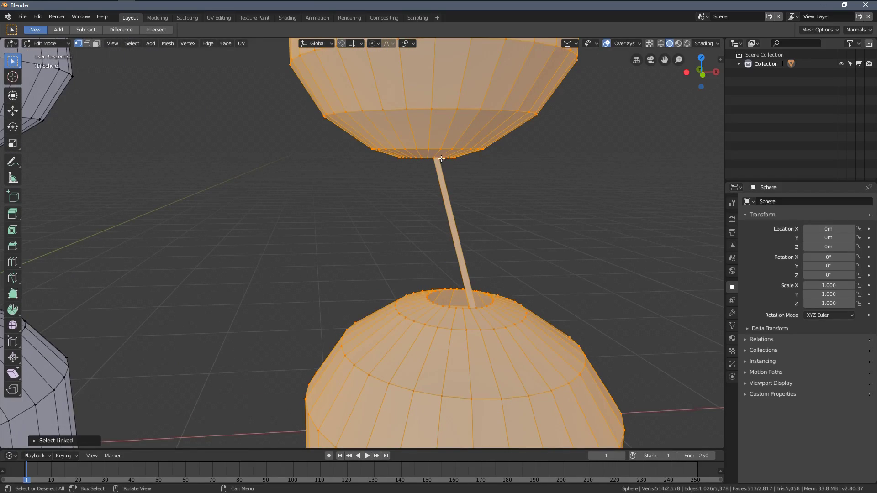
pyautogui.moveTo(480, 219); pyautogui.dragTo(446, 243, button='middle')
pyautogui.hotkey('alt', 'a')
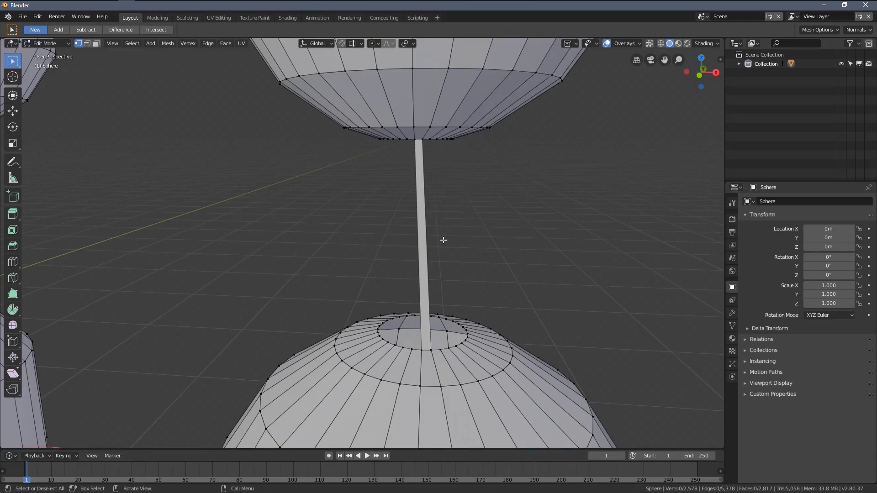
# - In edge select mode, fill faces successively from the bridging face's side edge until the tube between the spheres is closed, and deselect
pyautogui.press('2')
pyautogui.click(429, 234)
pyautogui.press('f')
pyautogui.press('f')
pyautogui.press('f')
pyautogui.press('f')
pyautogui.press('f')
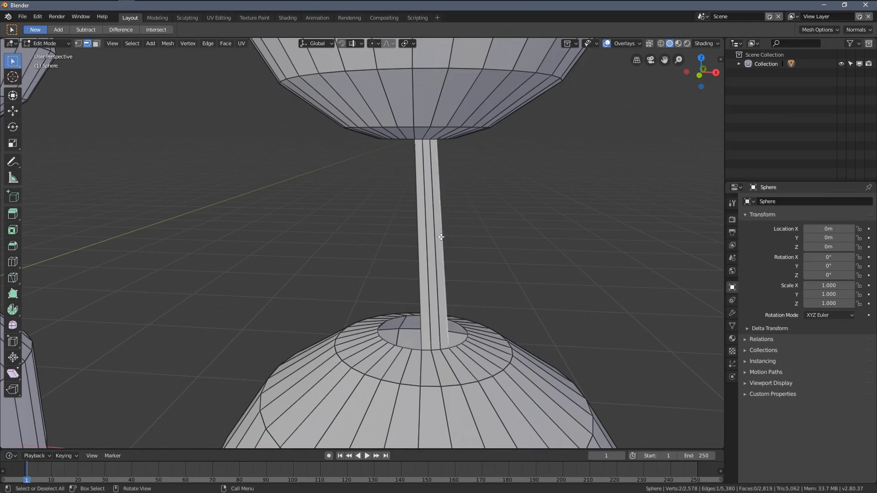
pyautogui.press('f')
pyautogui.press('f')
pyautogui.press('f')
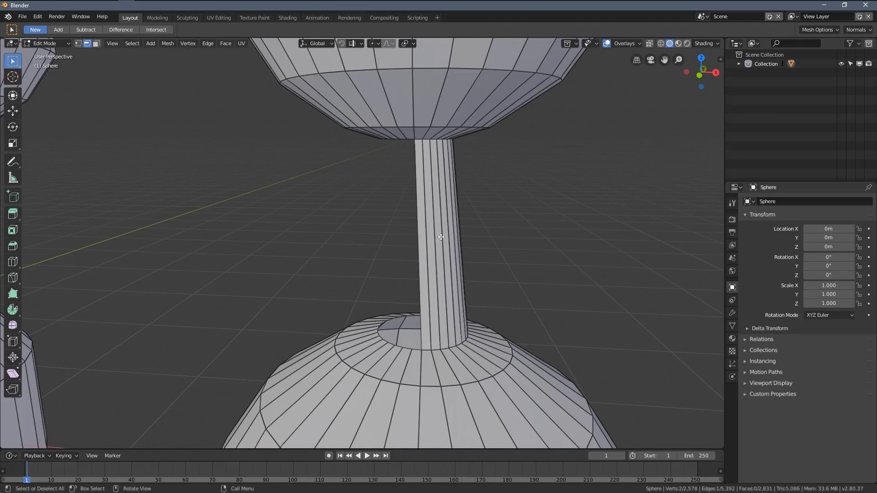
pyautogui.press('f')
pyautogui.press('f')
pyautogui.press('f')
pyautogui.press('f')
pyautogui.press('f')
pyautogui.press('f')
pyautogui.press('f')
pyautogui.press('f')
pyautogui.press('f')
pyautogui.press('f')
pyautogui.press('f')
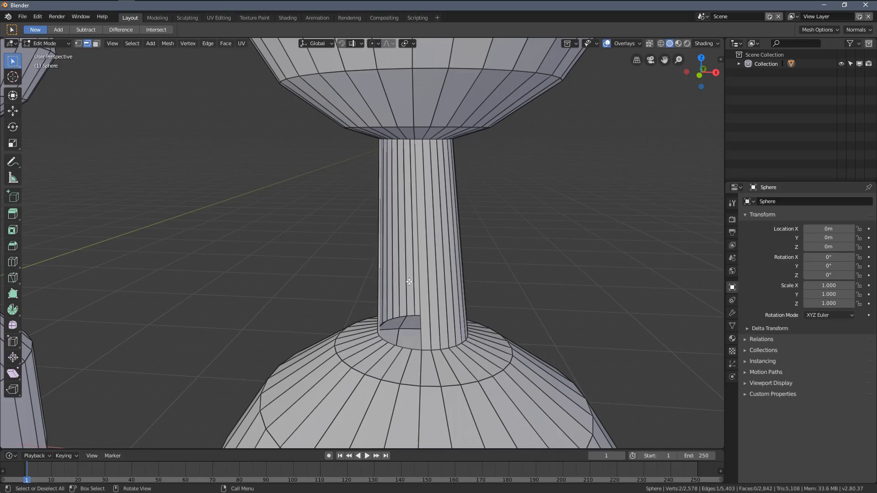
pyautogui.scroll(-3, 419, 264)
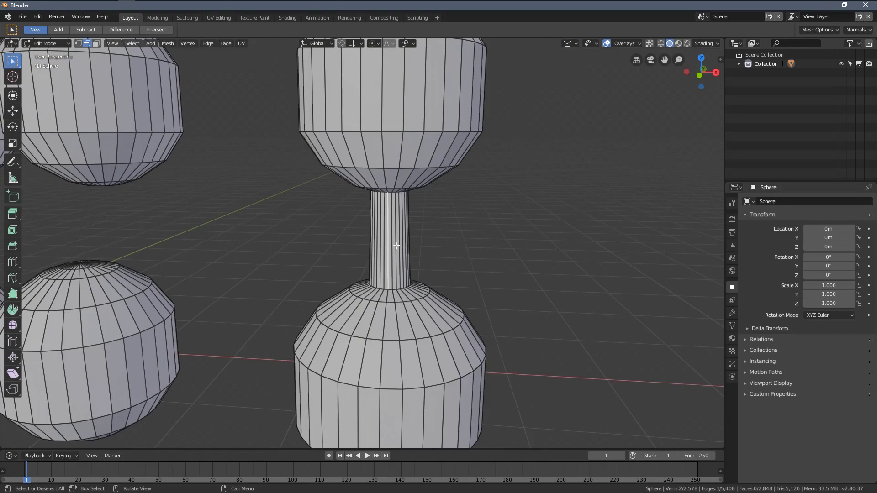
pyautogui.hotkey('alt', 'a')
# - Undo the last several face fills to reopen a gap in the tube between the two spheres
pyautogui.scroll(3, 399, 274)
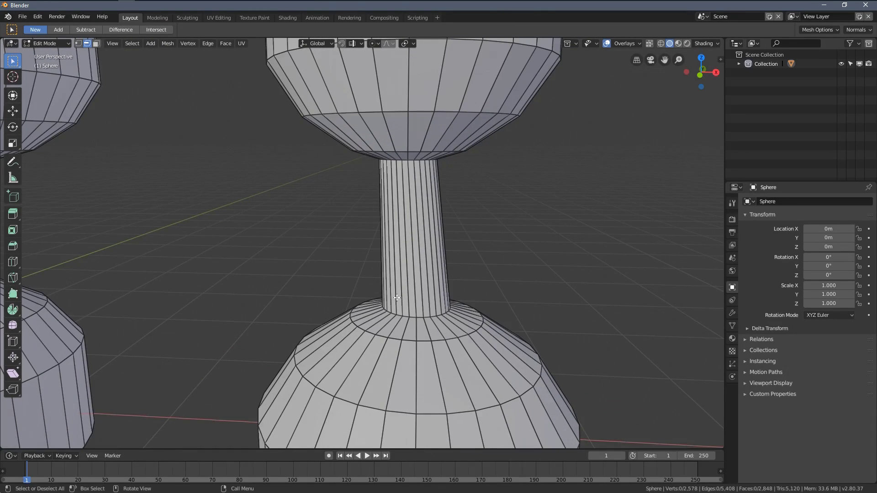
pyautogui.moveTo(356, 270); pyautogui.dragTo(433, 279, button='middle')
pyautogui.scroll(1, 385, 267)
pyautogui.hotkey('ctrl', 'z')
pyautogui.hotkey('ctrl', 'z')
pyautogui.hotkey('ctrl', 'z')
pyautogui.hotkey('ctrl', 'z')
pyautogui.hotkey('ctrl', 'z')
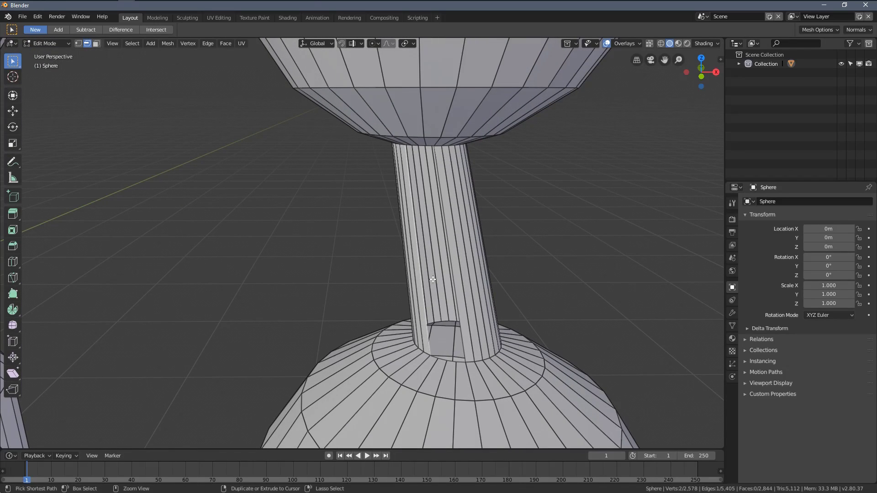
pyautogui.hotkey('ctrl', 'z')
pyautogui.hotkey('ctrl', 'z')
pyautogui.hotkey('ctrl', 'z')
pyautogui.hotkey('ctrl', 'z')
pyautogui.hotkey('ctrl', 'z')
pyautogui.hotkey('ctrl', 'z')
pyautogui.hotkey('ctrl', 'z')
pyautogui.hotkey('ctrl', 'z')
pyautogui.hotkey('ctrl', 'z')
pyautogui.hotkey('ctrl', 'z')
pyautogui.hotkey('ctrl', 'z')
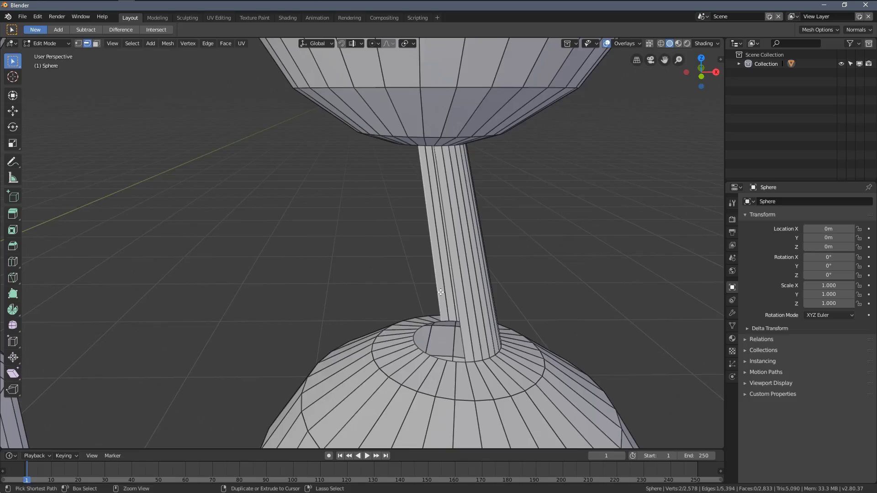
# - Select the boundary edge loop around the tube's gap, inspect it in wireframe shading, and clear the selection
pyautogui.moveTo(440, 292); pyautogui.dragTo(526, 323, button='middle')
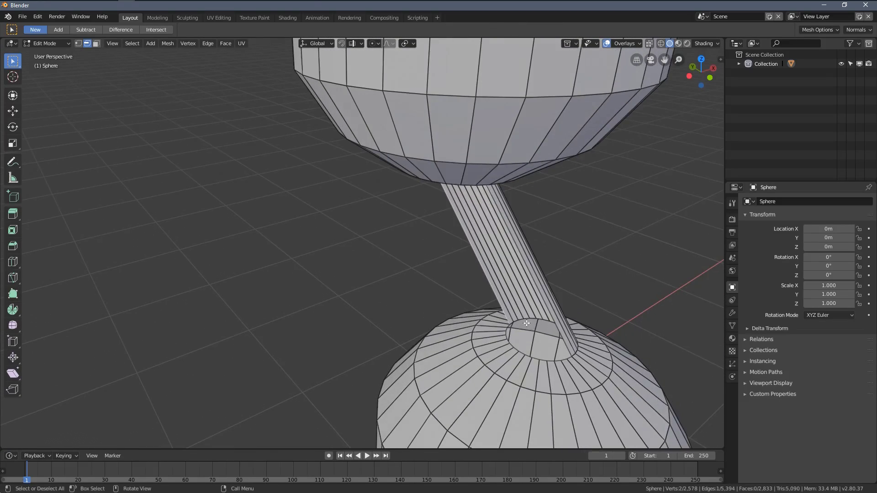
pyautogui.scroll(2, 527, 323)
pyautogui.scroll(3, 428, 270)
pyautogui.keyDown('alt'); pyautogui.click(418, 302); pyautogui.keyUp('alt')
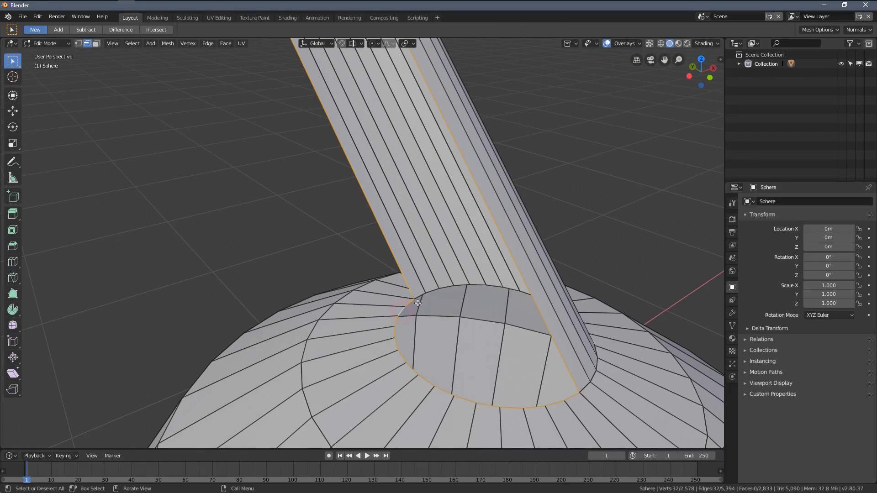
pyautogui.press('z')
pyautogui.click(406, 391)
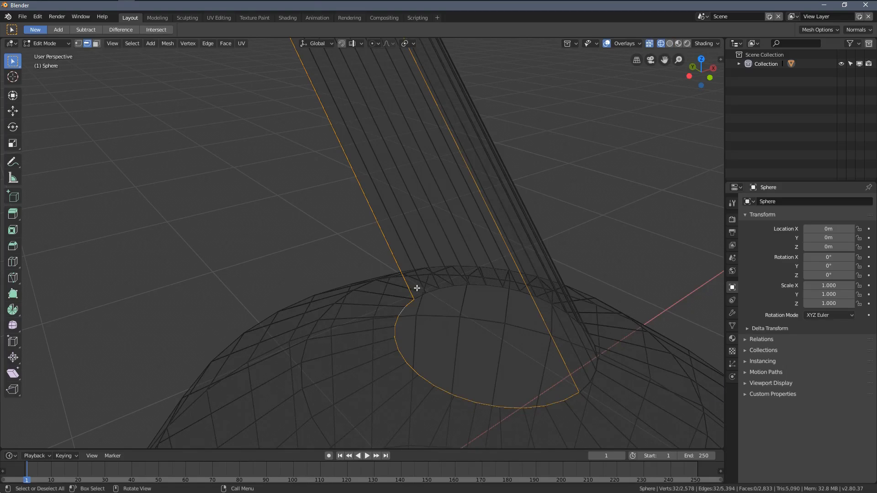
pyautogui.scroll(-5, 495, 292)
pyautogui.scroll(2, 407, 241)
pyautogui.moveTo(389, 192); pyautogui.dragTo(388, 187, button='middle')
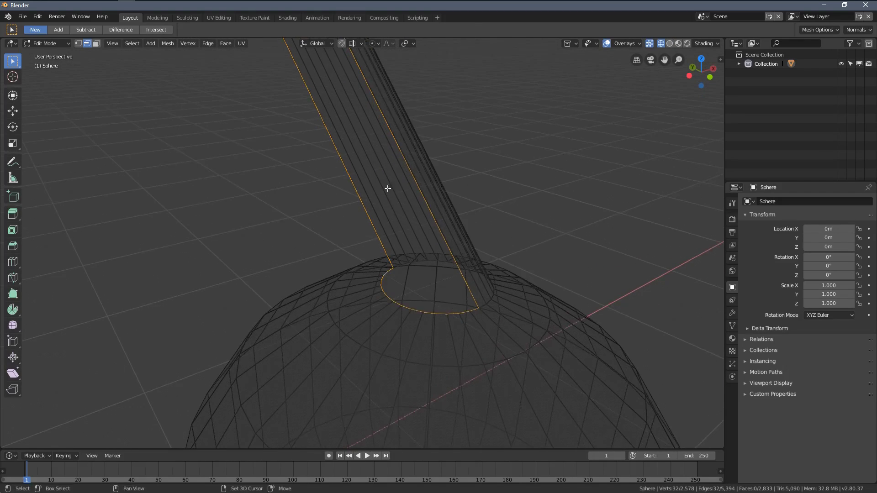
pyautogui.keyDown('shift'); pyautogui.moveTo(334, 148); pyautogui.dragTo(363, 230, button='middle'); pyautogui.keyUp('shift')
pyautogui.hotkey('alt', 'a')
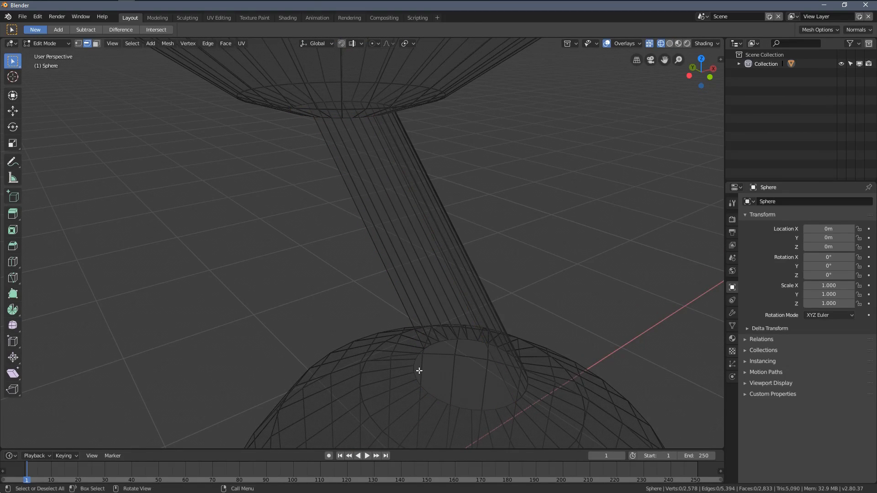
# - Reselect the gap's boundary edge loop from the lower sphere's rim and switch to solid shading
pyautogui.keyDown('alt'); pyautogui.click(419, 374); pyautogui.keyUp('alt')
pyautogui.hotkey('ctrl', 'z')
pyautogui.keyDown('alt'); pyautogui.click(413, 368); pyautogui.keyUp('alt')
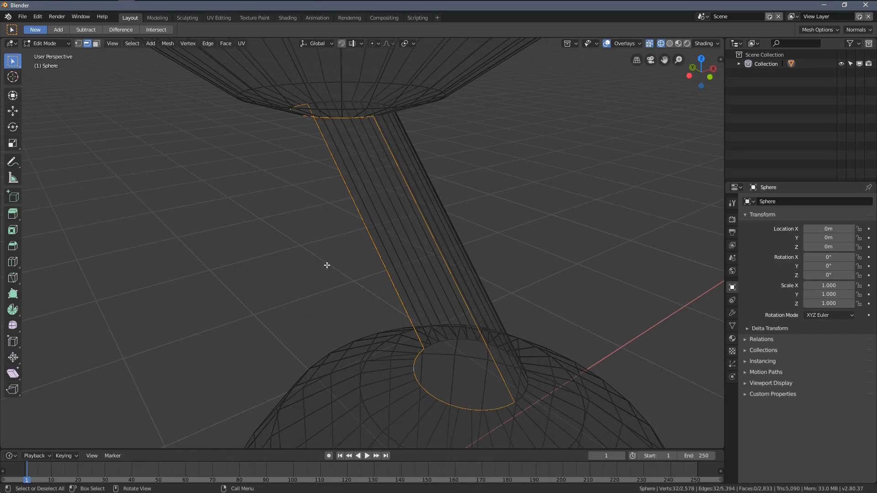
pyautogui.press('z')
pyautogui.click(375, 271)
# - Select the single lengthwise tube edge bordering the gap, show it in wireframe shading, and clear the selection
pyautogui.click(375, 265)
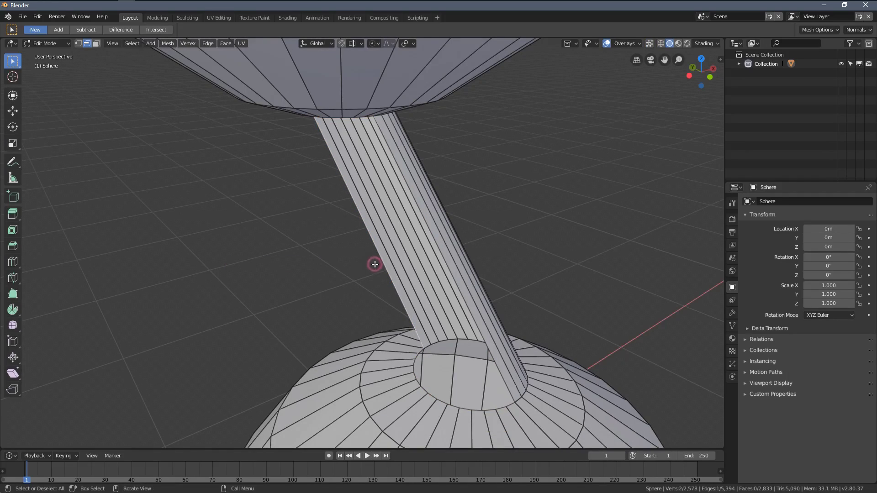
pyautogui.press('z')
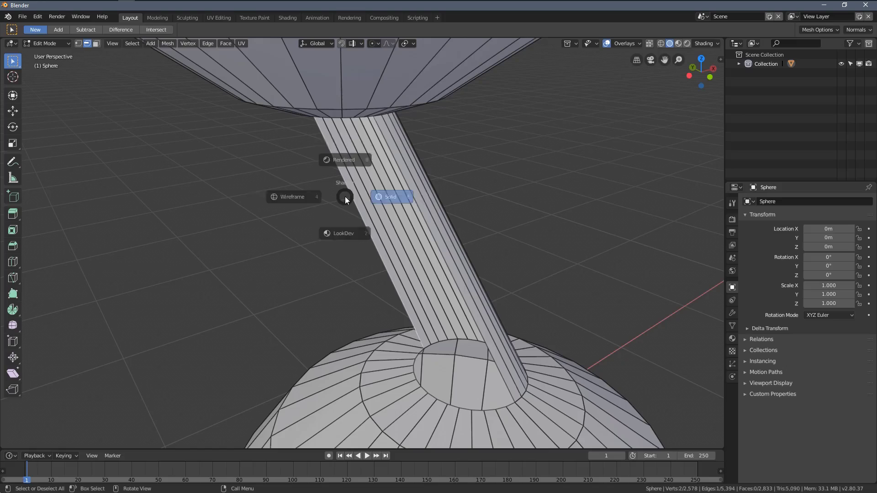
pyautogui.click(357, 184)
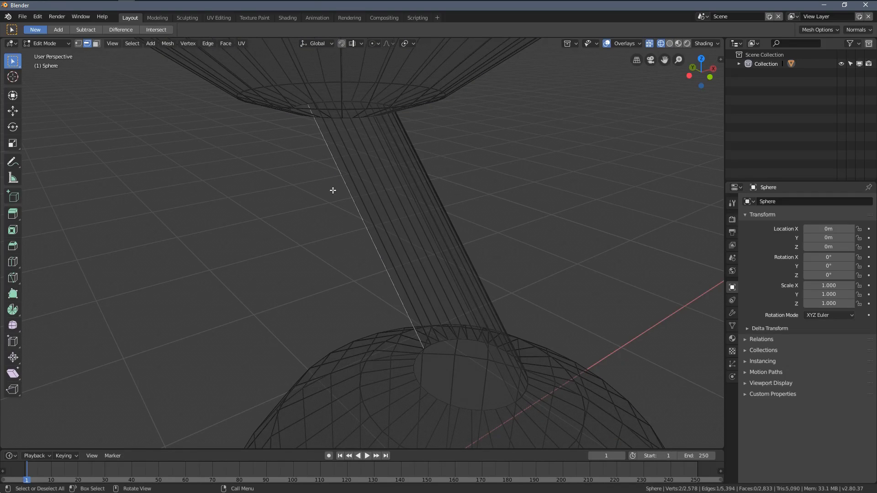
pyautogui.hotkey('alt', 'a')
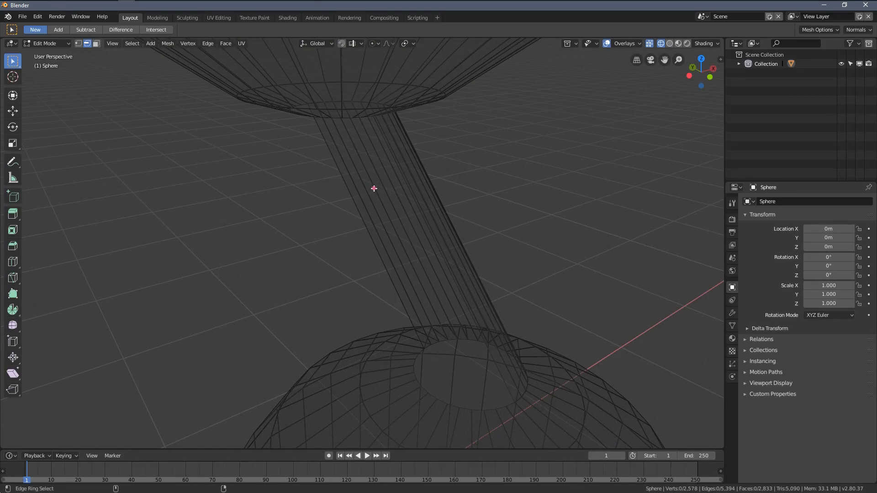
# - Select the ring of lengthwise tube edges between the two spheres and clear the selection
pyautogui.keyDown('ctrl'); pyautogui.keyDown('alt'); pyautogui.click(374, 190); pyautogui.keyUp('alt'); pyautogui.keyUp('ctrl')
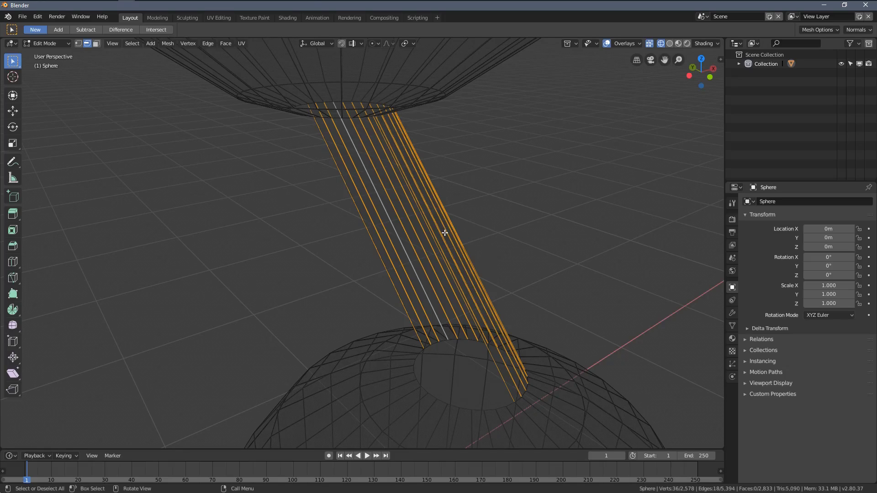
pyautogui.hotkey('alt', 'a')
# - Fill a run of faces across the tube's gap from its bordering lengthwise edge and switch to solid shading
pyautogui.click(354, 203)
pyautogui.press('f')
pyautogui.press('f')
pyautogui.press('f')
pyautogui.press('f')
pyautogui.press('f')
pyautogui.press('f')
pyautogui.press('f')
pyautogui.press('f')
pyautogui.press('f')
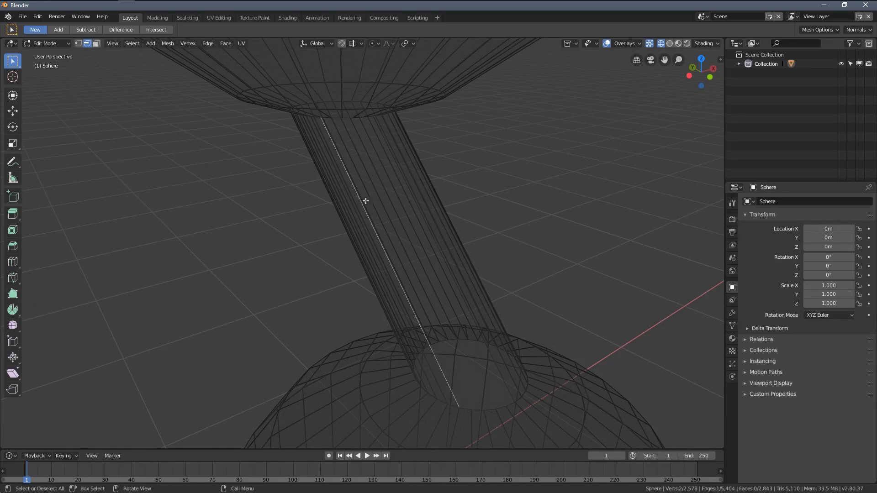
pyautogui.press('z')
pyautogui.click(522, 361)
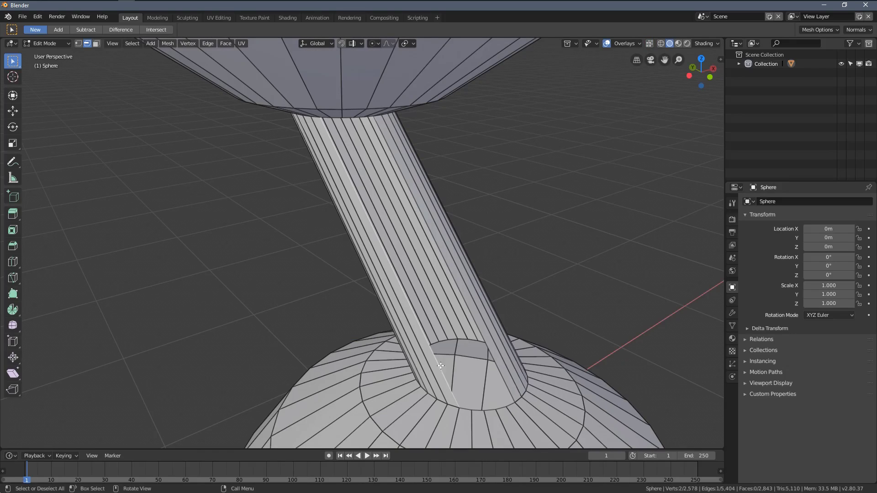
# - Fill the remaining faces until the tube is closed and clear the selection
pyautogui.press('f')
pyautogui.moveTo(481, 406); pyautogui.dragTo(511, 369, button='middle')
pyautogui.press('f')
pyautogui.press('f')
pyautogui.press('g')
pyautogui.click(529, 410)
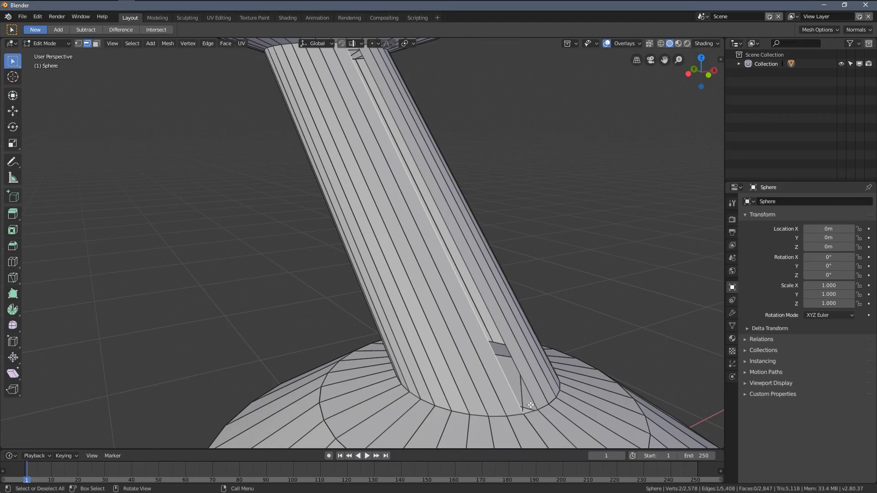
pyautogui.press('f')
pyautogui.scroll(-7, 436, 274)
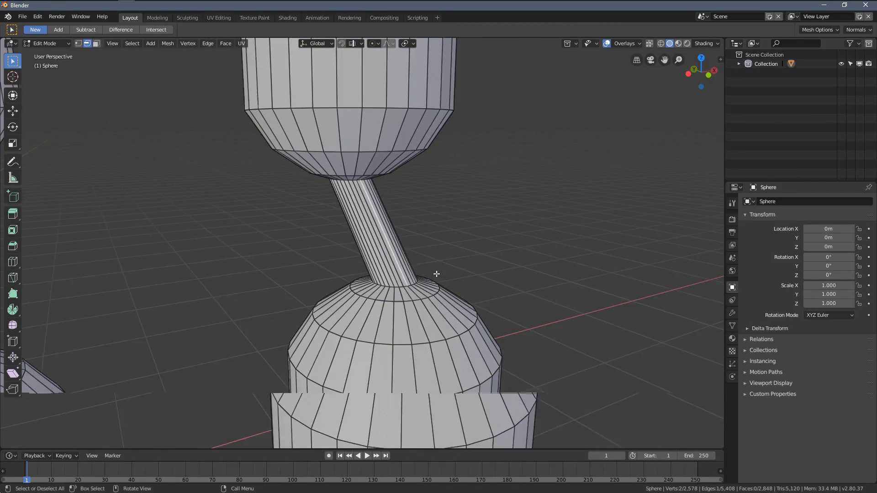
pyautogui.hotkey('alt', 'a')
# - Select the ring of vertical edges around the upper sphere's middle band and delete those edges
pyautogui.scroll(4, 433, 227)
pyautogui.keyDown('shift'); pyautogui.moveTo(432, 227); pyautogui.dragTo(440, 342, button='middle'); pyautogui.keyUp('shift')
pyautogui.scroll(-4, 397, 201)
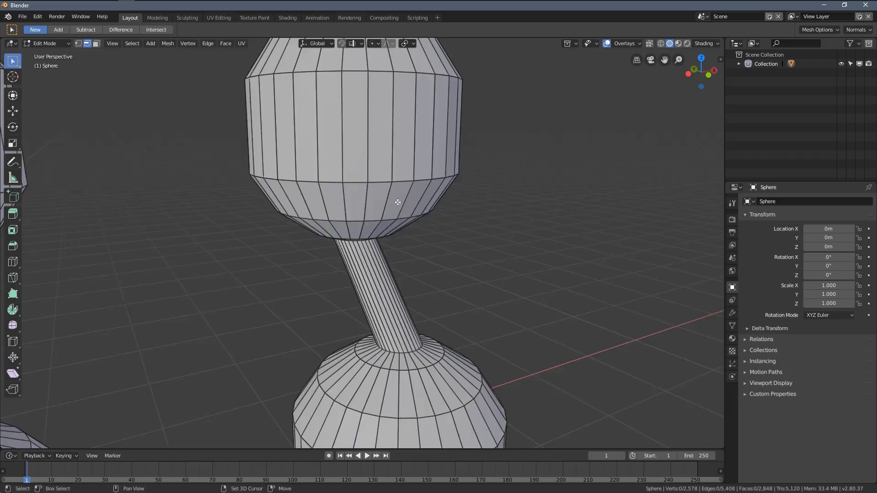
pyautogui.keyDown('shift'); pyautogui.moveTo(397, 202); pyautogui.dragTo(409, 238, button='middle'); pyautogui.keyUp('shift')
pyautogui.scroll(2, 386, 229)
pyautogui.scroll(-2, 385, 229)
pyautogui.keyDown('ctrl'); pyautogui.keyDown('alt'); pyautogui.click(355, 169); pyautogui.keyUp('alt'); pyautogui.keyUp('ctrl')
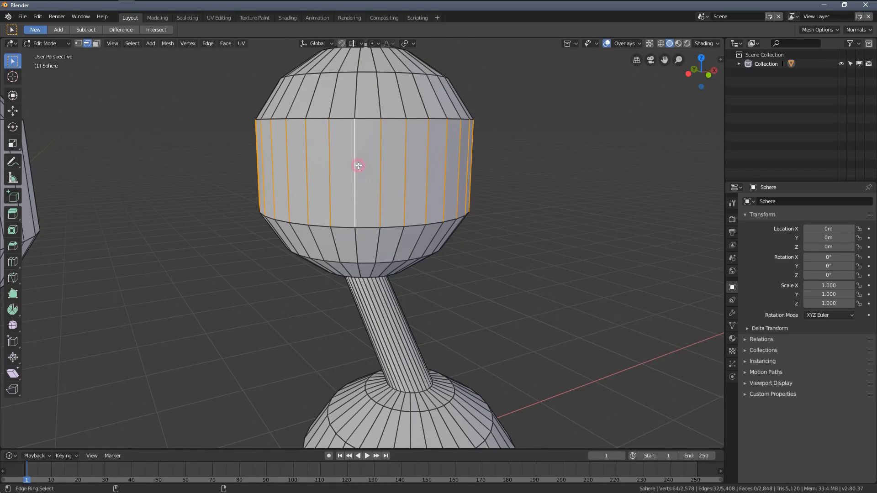
pyautogui.scroll(3, 357, 182)
pyautogui.scroll(-1, 360, 204)
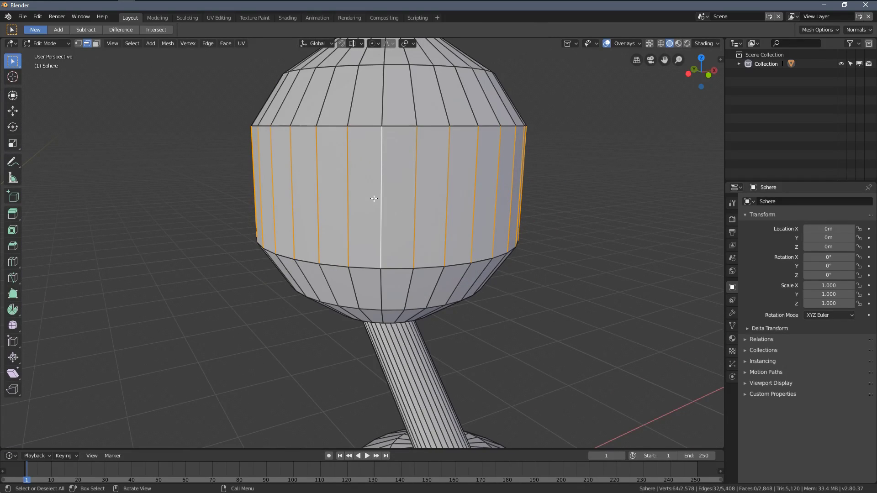
pyautogui.press('x')
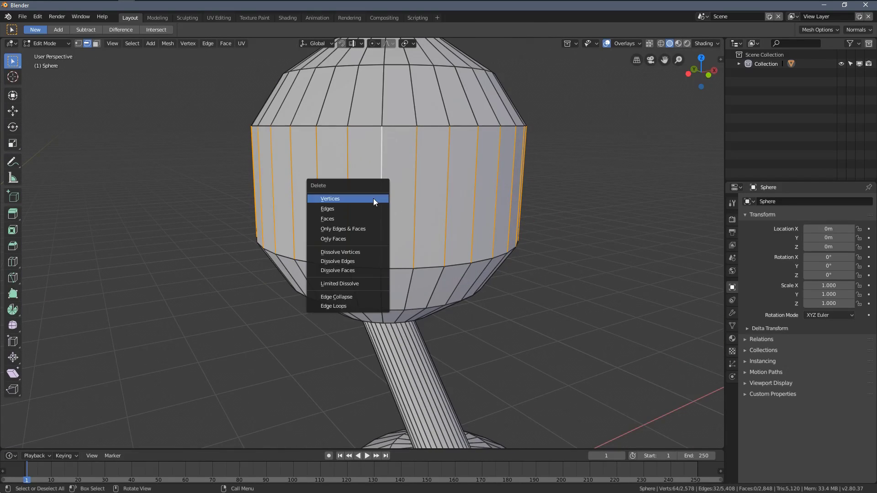
pyautogui.click(346, 208)
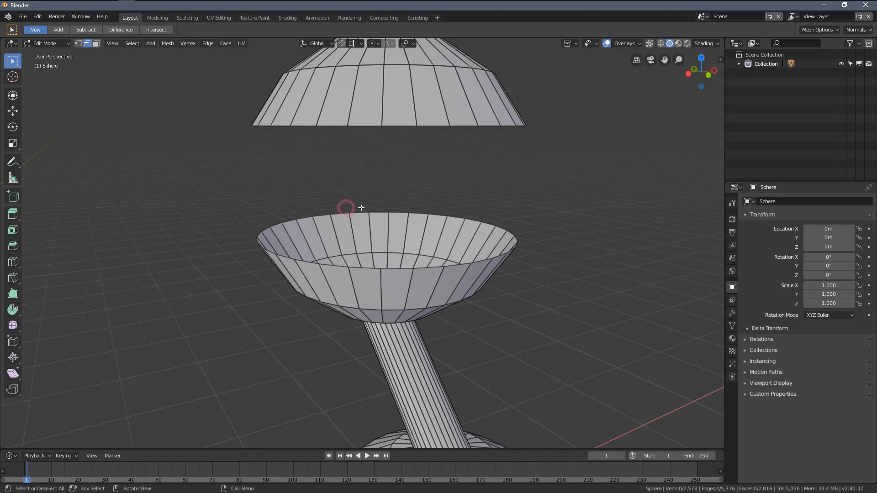
# - Fill one face between two facing rim edges of the upper sphere's separated halves
pyautogui.click(395, 271)
pyautogui.keyDown('shift'); pyautogui.click(398, 126); pyautogui.keyUp('shift')
pyautogui.press('f')
pyautogui.moveTo(440, 192); pyautogui.dragTo(344, 202, button='middle')
# - Select the new face's free side edge, view it in wireframe shading, and return to solid shading
pyautogui.click(336, 201)
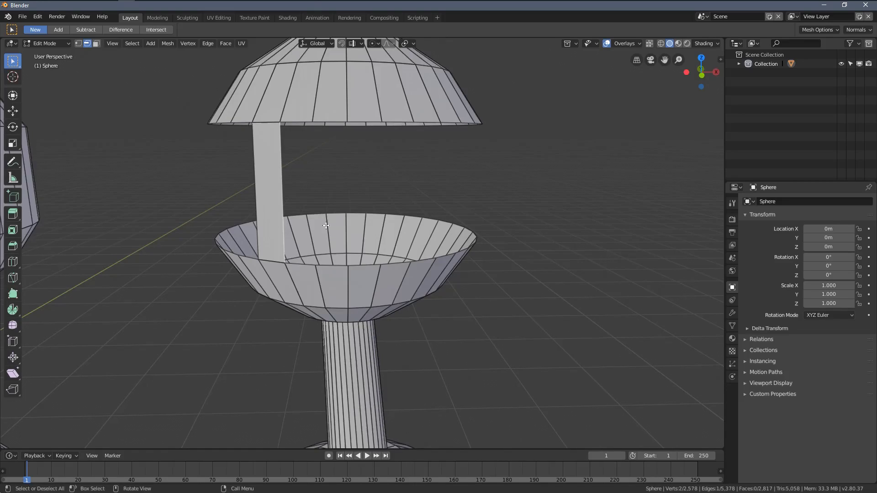
pyautogui.moveTo(326, 225); pyautogui.dragTo(313, 216, button='middle')
pyautogui.press('z')
pyautogui.click(275, 216)
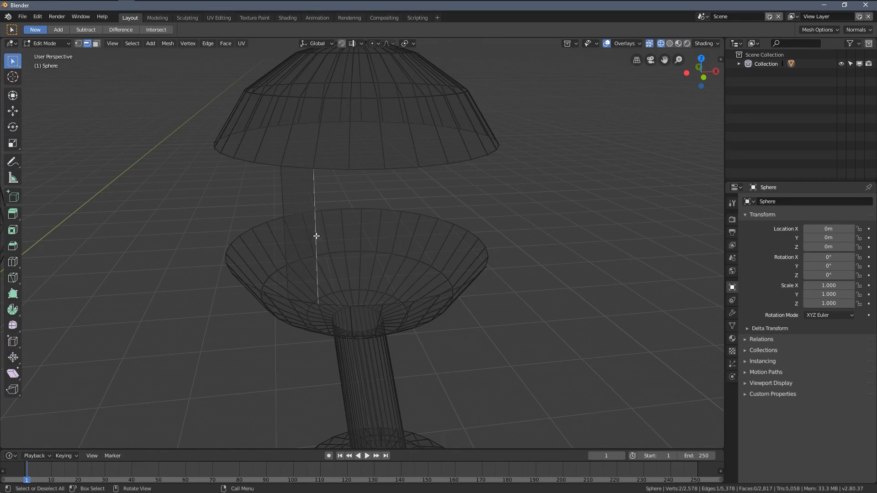
pyautogui.press('z')
pyautogui.click(423, 257)
# - Fill successive faces around the upper sphere's open band from the selected side edge, leaving a wide gap
pyautogui.press('f')
pyautogui.press('f')
pyautogui.press('f')
pyautogui.press('f')
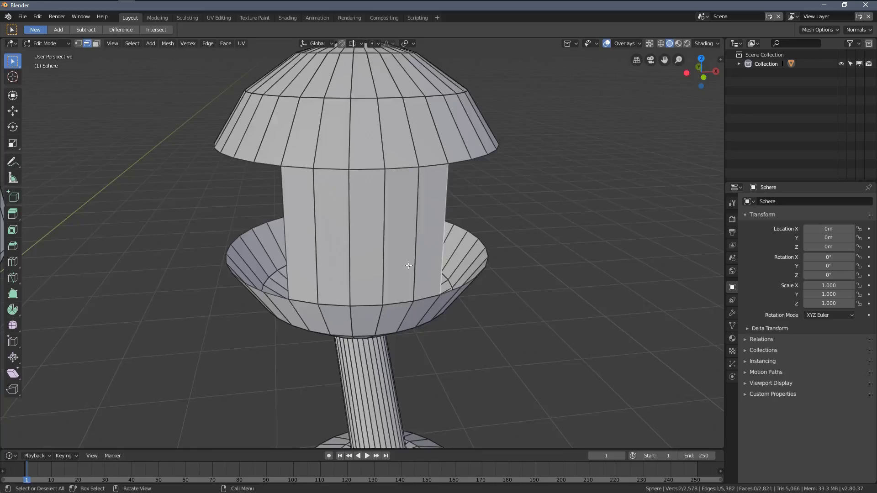
pyautogui.press('f')
pyautogui.press('f')
pyautogui.press('f')
pyautogui.press('f')
pyautogui.press('f')
pyautogui.moveTo(408, 266); pyautogui.dragTo(319, 246, button='middle')
pyautogui.scroll(3, 323, 200)
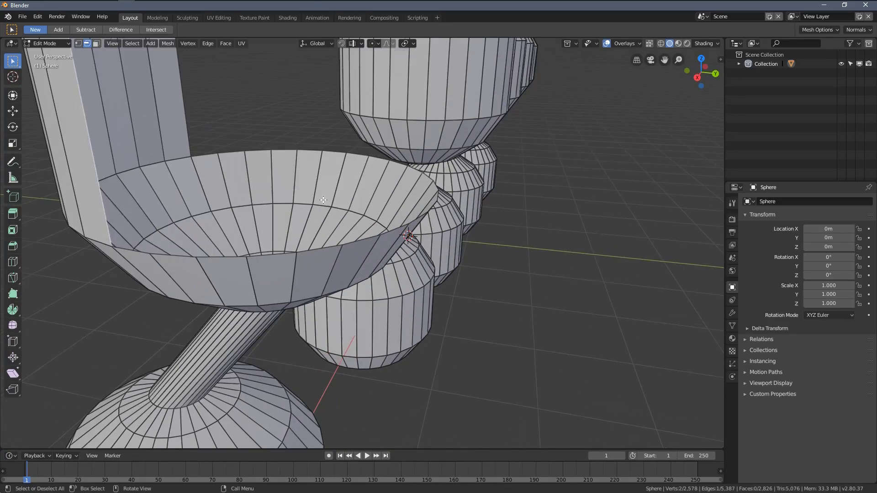
pyautogui.press('f')
pyautogui.press('f')
pyautogui.scroll(-3, 335, 199)
pyautogui.moveTo(334, 199); pyautogui.dragTo(256, 205, button='middle')
pyautogui.press('f')
pyautogui.press('f')
pyautogui.press('f')
pyautogui.keyDown('shift'); pyautogui.moveTo(256, 205); pyautogui.dragTo(336, 192, button='middle'); pyautogui.keyUp('shift')
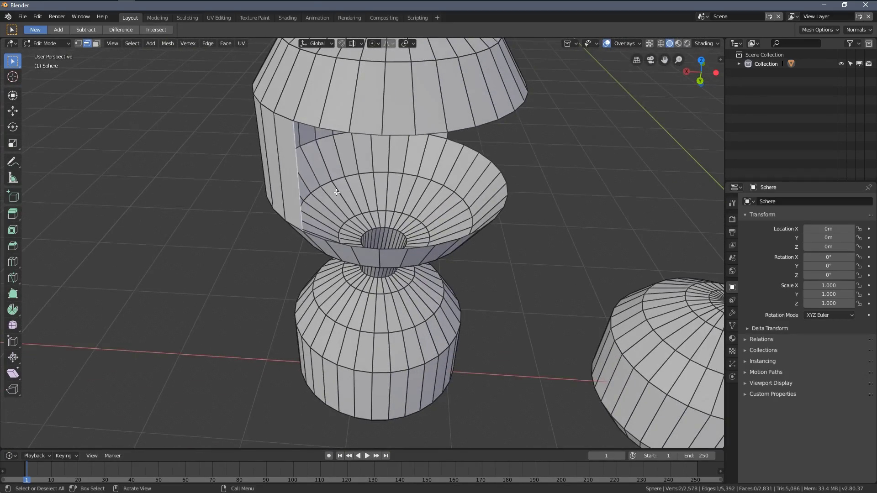
pyautogui.press('f')
pyautogui.press('f')
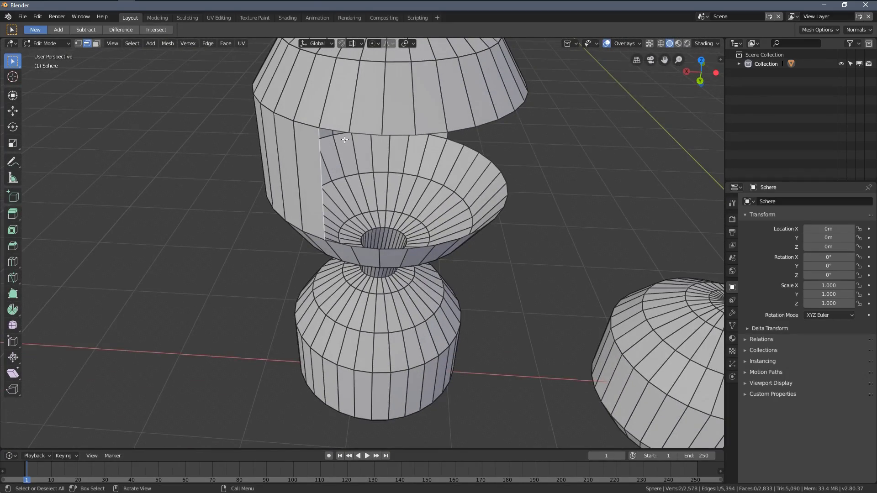
# - Select the boundary edge loop around the upper sphere's gap, inspect it in wireframe shading, and clear the selection
pyautogui.keyDown('alt'); pyautogui.click(491, 122); pyautogui.keyUp('alt')
pyautogui.press('z')
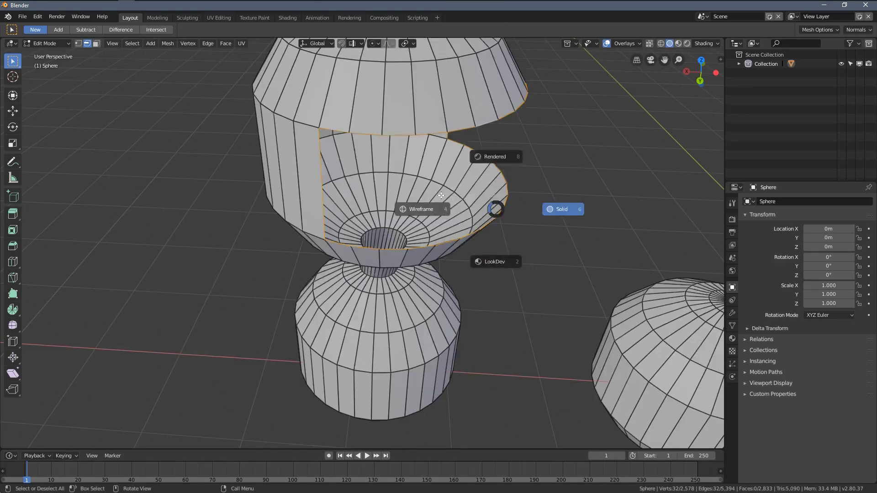
pyautogui.click(441, 196)
pyautogui.moveTo(360, 182); pyautogui.dragTo(359, 99, button='middle')
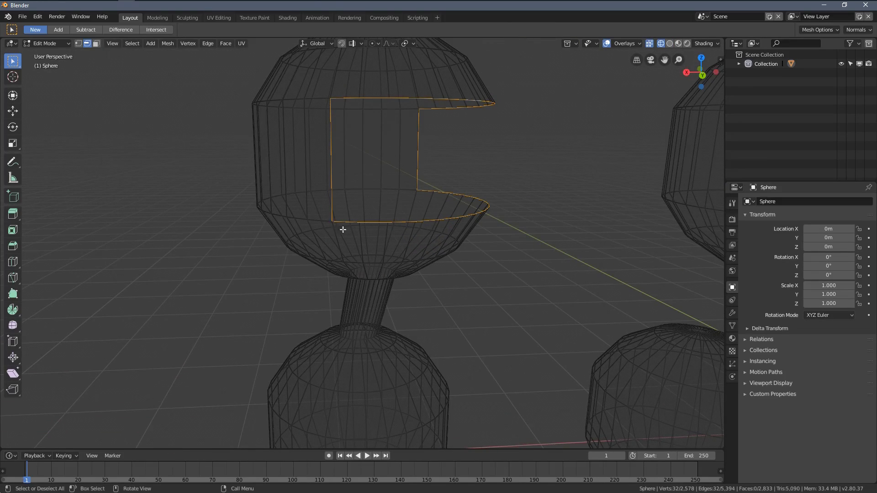
pyautogui.hotkey('alt', 'a')
# - Return to solid shading and fill the upper sphere's gap with faces from its vertical side edge until it is closed
pyautogui.press('z')
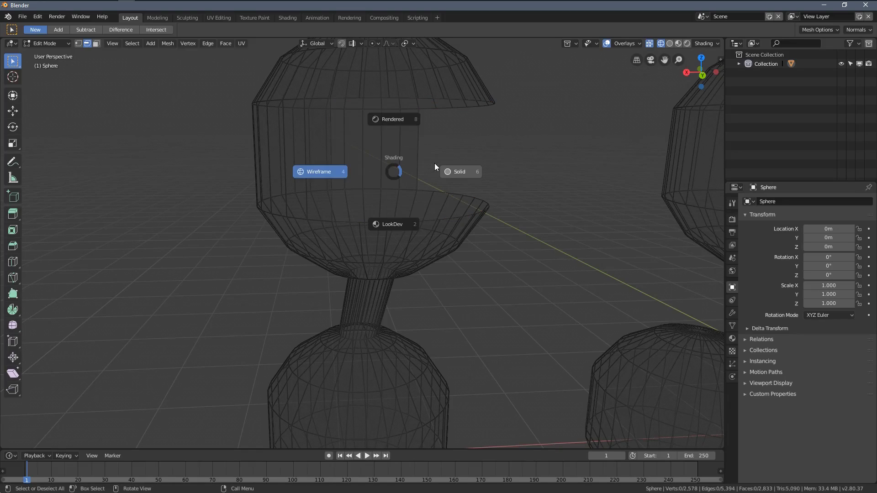
pyautogui.click(443, 171)
pyautogui.click(428, 157)
pyautogui.press('f')
pyautogui.press('f')
pyautogui.press('f')
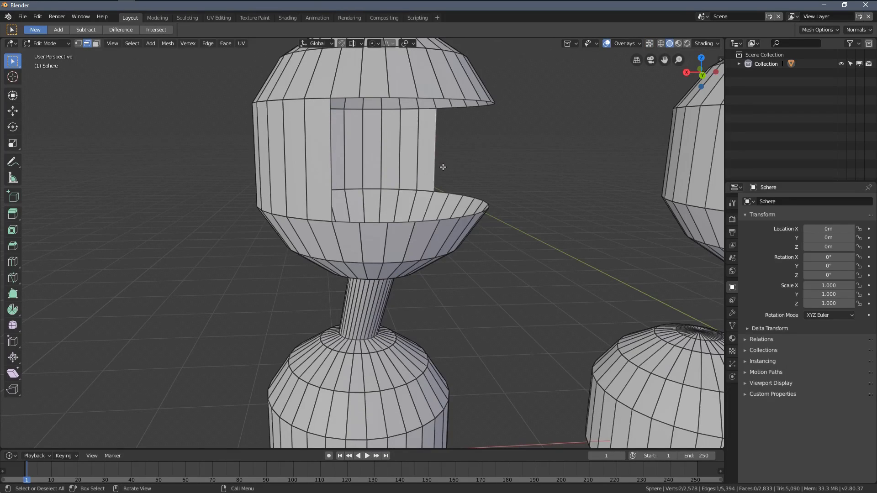
pyautogui.press('f')
pyautogui.press('f')
pyautogui.press('f')
pyautogui.press('f')
pyautogui.press('f')
pyautogui.press('f')
pyautogui.press('f')
pyautogui.press('f')
pyautogui.press('f')
pyautogui.press('f')
pyautogui.press('f')
pyautogui.press('f')
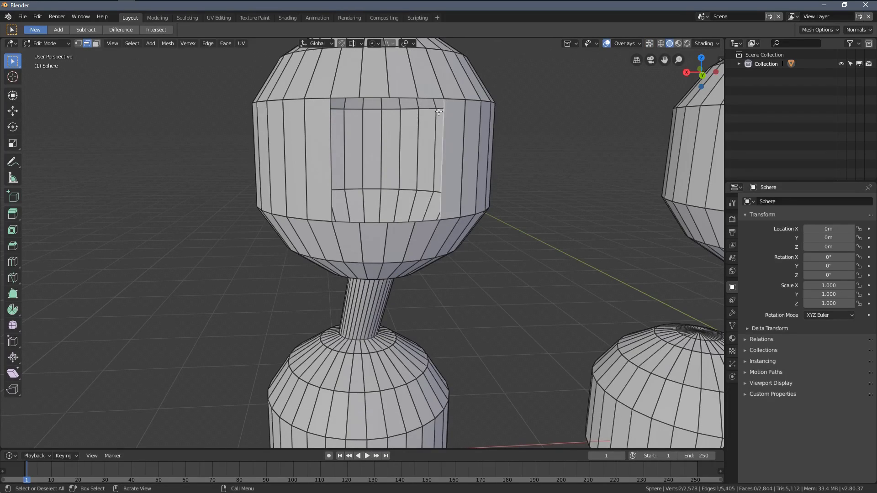
pyautogui.press('f')
# - Select all geometry linked to the two bridged spheres and show it in wireframe shading
pyautogui.scroll(-2, 421, 191)
pyautogui.moveTo(411, 210); pyautogui.dragTo(420, 268, button='middle')
pyautogui.scroll(3, 394, 271)
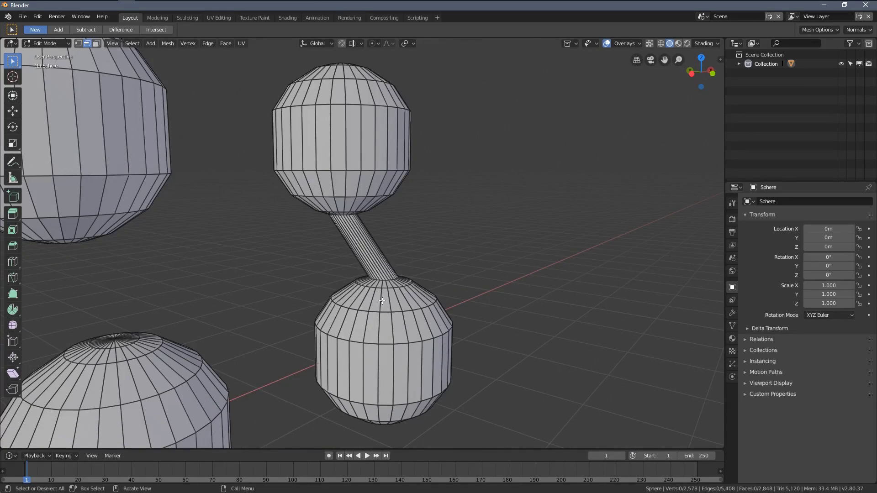
pyautogui.press('l')
pyautogui.moveTo(382, 301)
pyautogui.mouseDown(button='middle')
pyautogui.moveTo(325, 277)
pyautogui.moveTo(345, 259)
pyautogui.mouseUp(button='middle')
pyautogui.press('z')
pyautogui.click(307, 287)
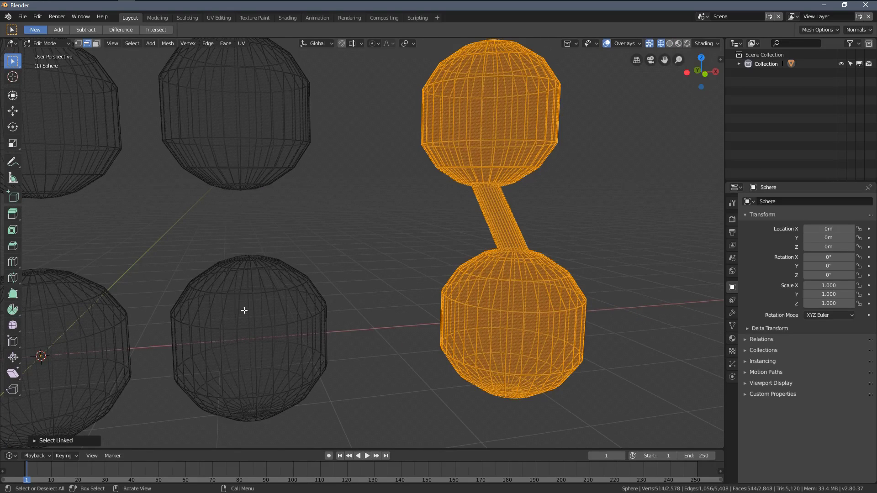
# - Add the neighbouring separate spheres to the selection one at a time with Select Linked
pyautogui.scroll(-1, 256, 307)
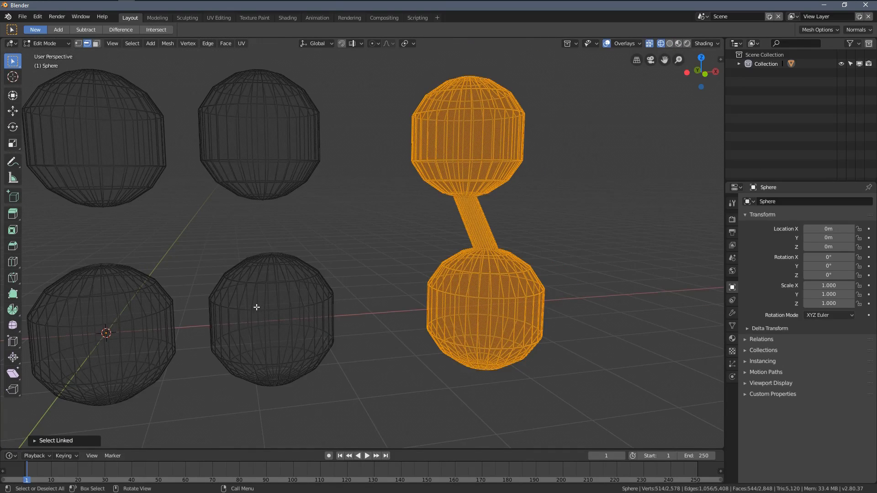
pyautogui.press('l')
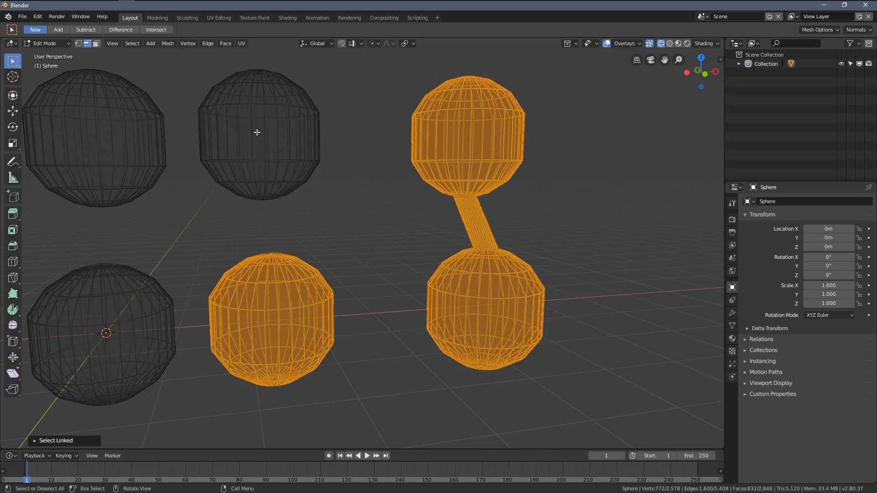
pyautogui.press('l')
pyautogui.press('l')
pyautogui.press('l')
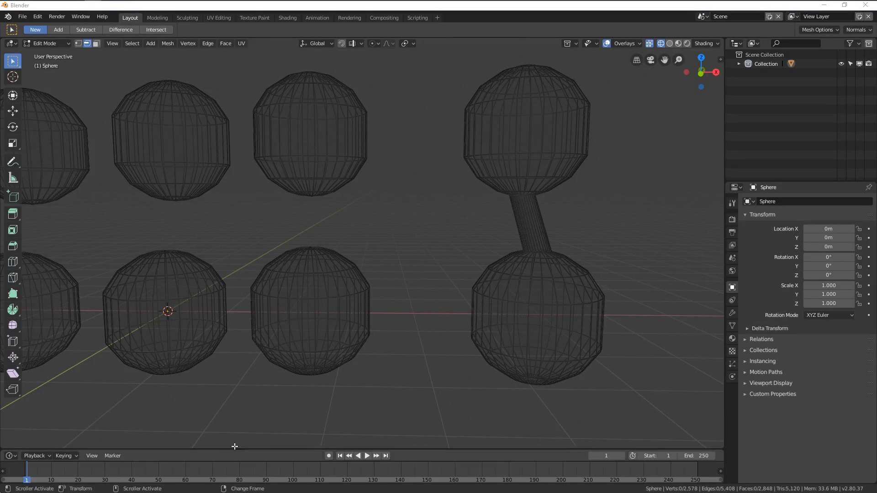
# - Switch to solid shading and vertex selection, and select the top pole vertex of the upper bridged sphere
pyautogui.moveTo(578, 210); pyautogui.dragTo(431, 244, button='middle')
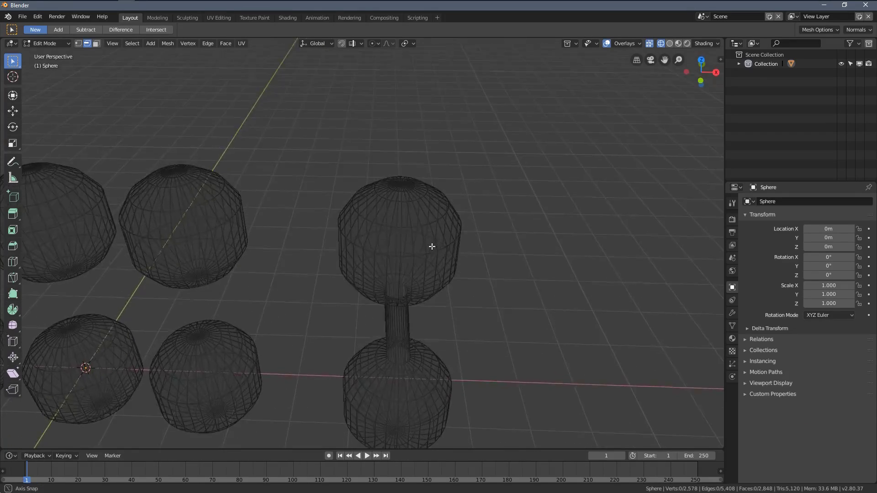
pyautogui.scroll(4, 431, 245)
pyautogui.press('z')
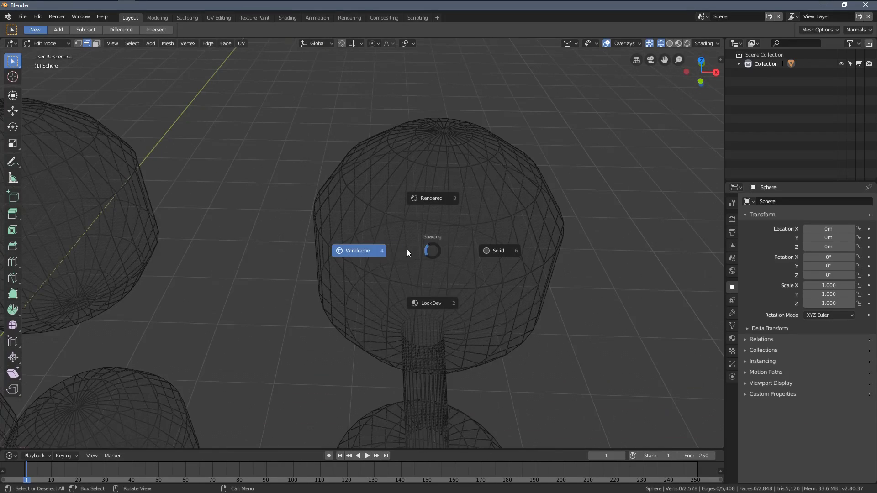
pyautogui.click(505, 257)
pyautogui.scroll(5, 505, 257)
pyautogui.keyDown('shift'); pyautogui.moveTo(587, 78); pyautogui.dragTo(423, 227, button='middle'); pyautogui.keyUp('shift')
pyautogui.press('1')
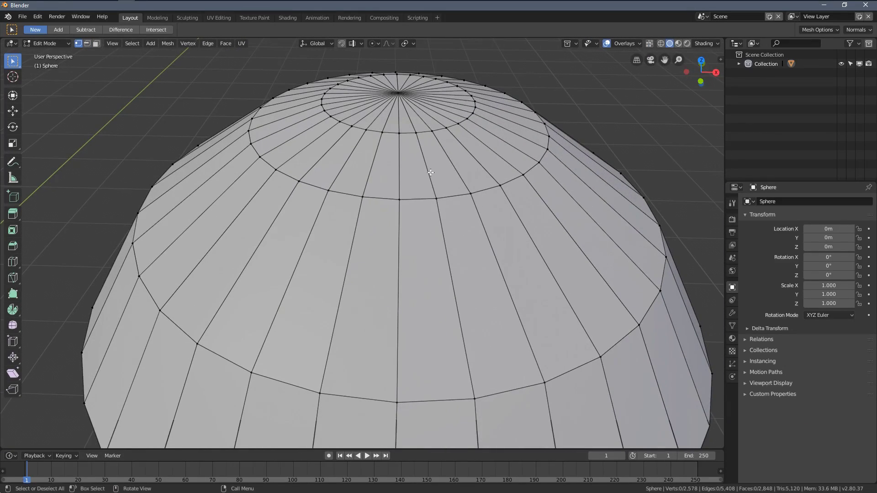
pyautogui.click(402, 98)
# - Grow the selection four times outward from the pole vertex with Select More
pyautogui.scroll(-4, 417, 137)
pyautogui.scroll(4, 416, 159)
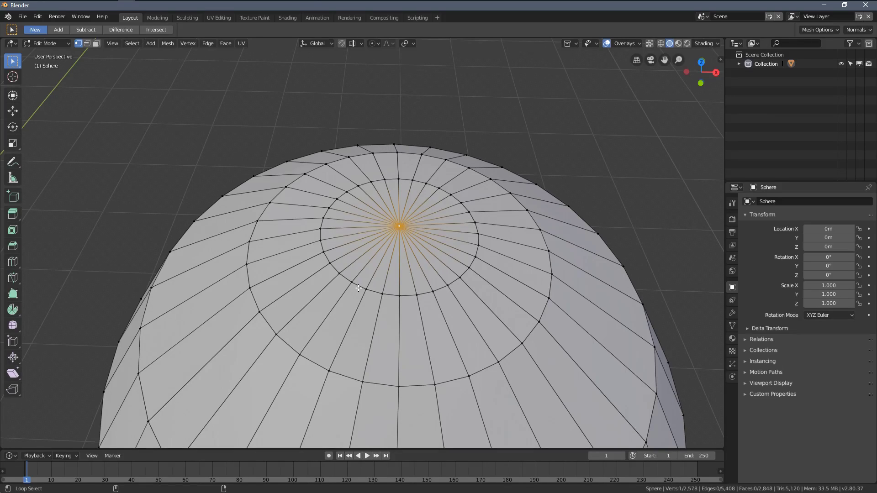
pyautogui.press('ctrl+KP_Add')
pyautogui.press('ctrl+KP_Add')
pyautogui.scroll(-5, 329, 346)
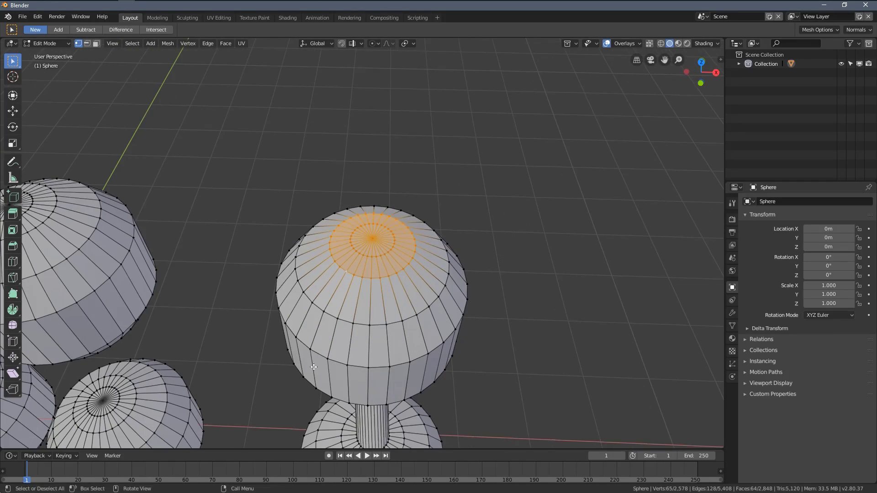
pyautogui.press('ctrl+KP_Add')
pyautogui.press('ctrl+KP_Add')
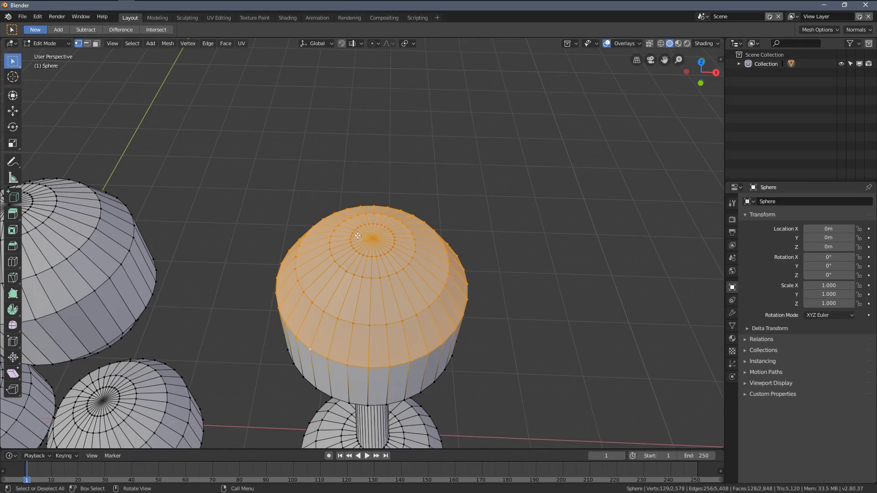
# - Clear the selection, reselect the sphere's top pole vertex, and grow the selection three times
pyautogui.scroll(4, 410, 263)
pyautogui.hotkey('alt', 'a')
pyautogui.click(391, 233)
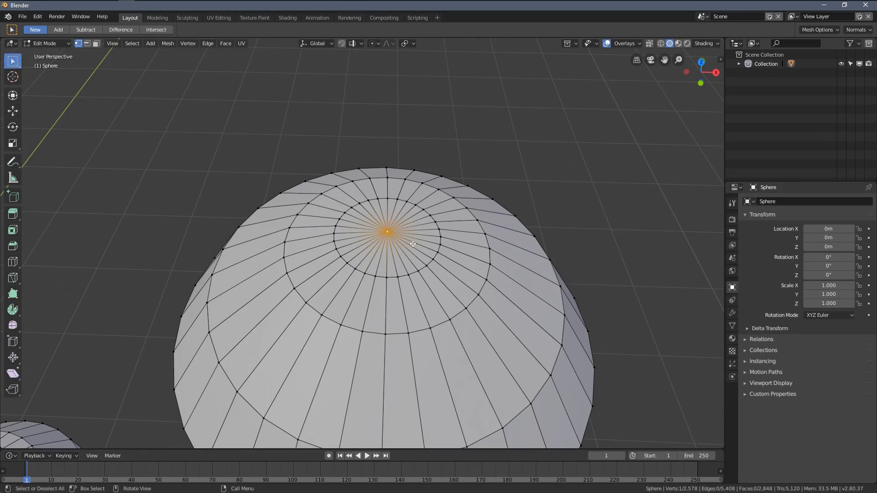
pyautogui.press('ctrl+KP_Add')
pyautogui.press('ctrl+KP_Add')
pyautogui.press('ctrl+KP_Add')
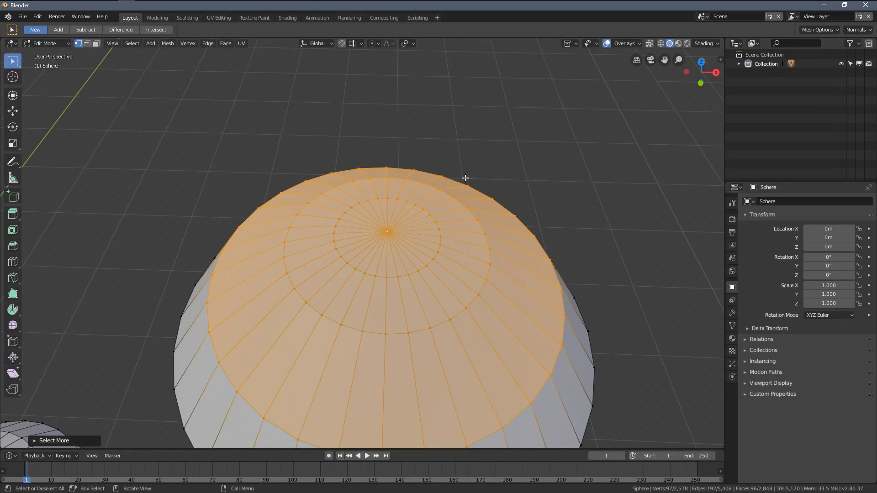
# - Shrink the selection on the sphere's cap twice with Select Less and grow it twice with Select More
pyautogui.press('ctrl+KP_Subtract')
pyautogui.press('ctrl+KP_Subtract')
pyautogui.press('ctrl+KP_Add')
pyautogui.press('ctrl+KP_Add')
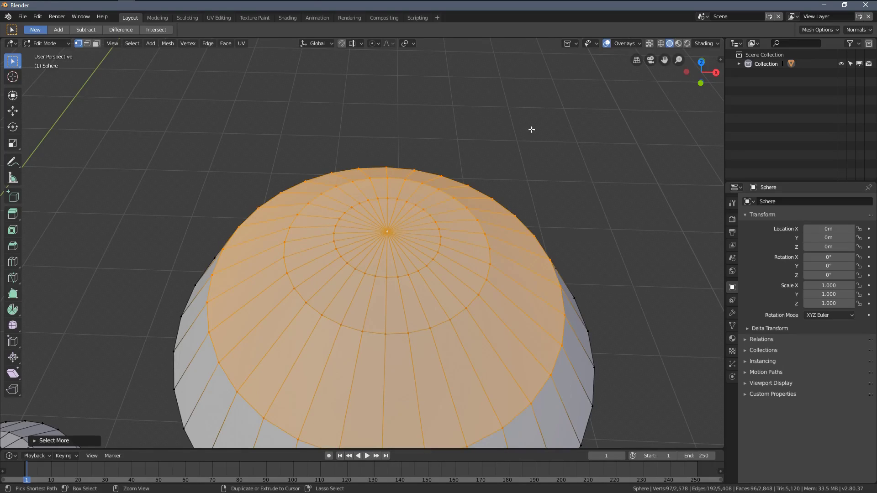
# - Grow the sphere's cap selection once with Select More and shrink it three times with Select Less
pyautogui.press('ctrl+KP_Add')
pyautogui.press('ctrl+KP_Subtract')
pyautogui.press('ctrl+KP_Subtract')
pyautogui.press('ctrl+KP_Subtract')
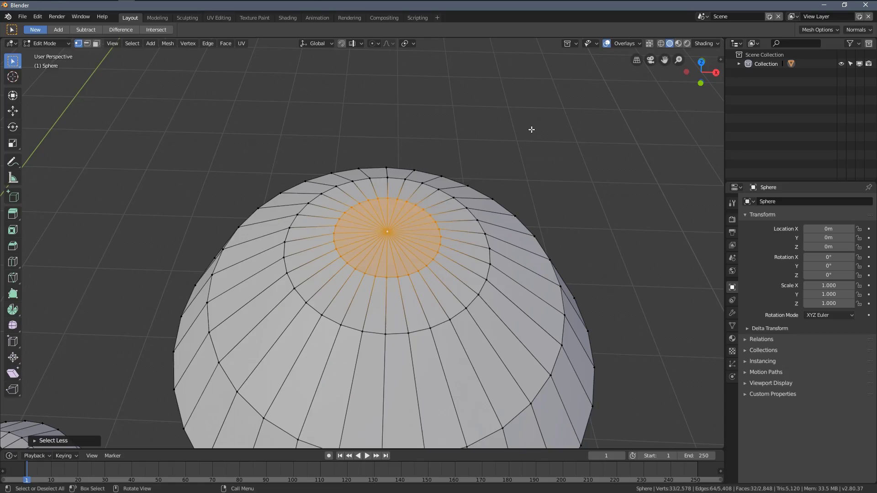
# - Clear the selection, select a vertex on the side of the upper bridged sphere, and grow the selection twice
pyautogui.hotkey('alt', 'a')
pyautogui.scroll(2, 439, 219)
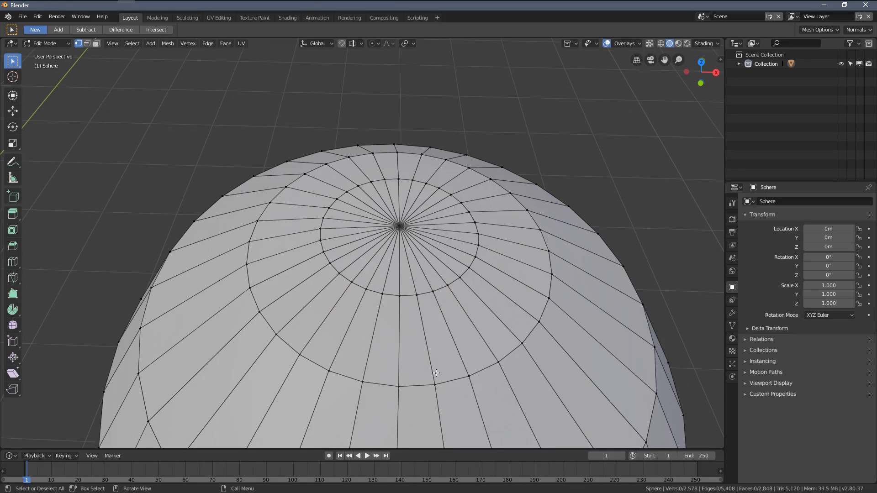
pyautogui.scroll(-5, 436, 374)
pyautogui.moveTo(436, 373); pyautogui.dragTo(428, 270, button='middle')
pyautogui.scroll(3, 428, 270)
pyautogui.click(414, 232)
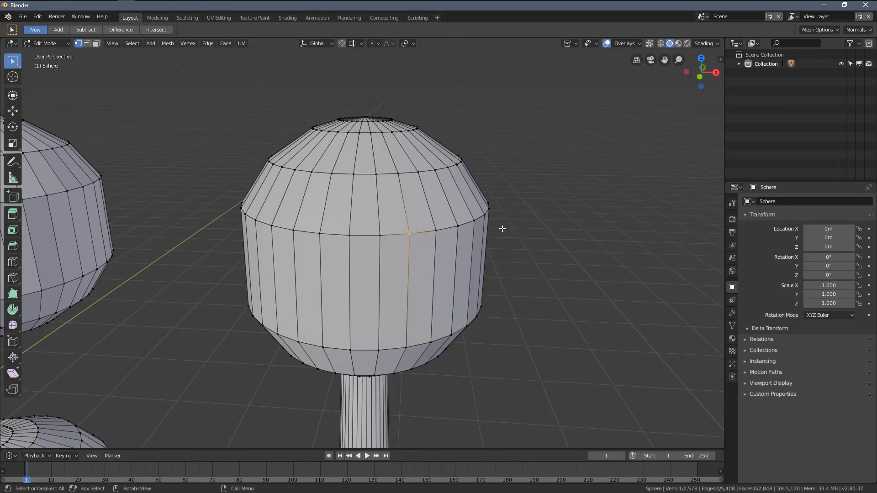
pyautogui.scroll(2, 521, 228)
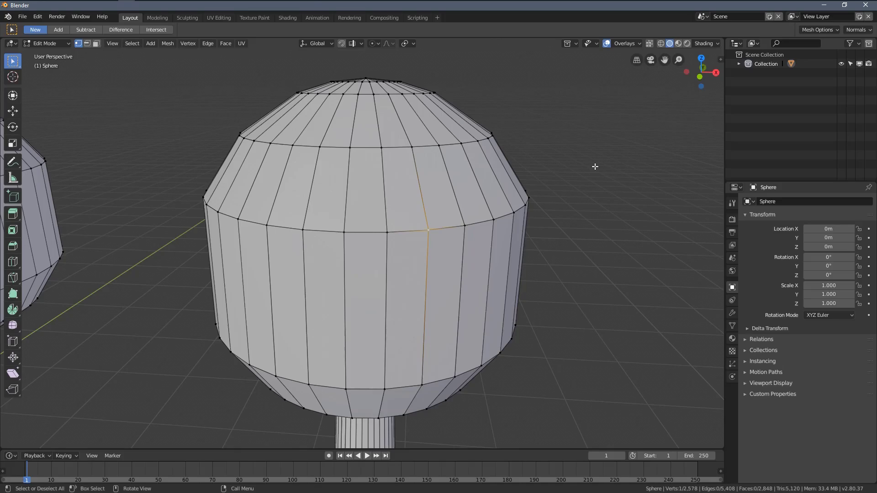
pyautogui.press('ctrl')
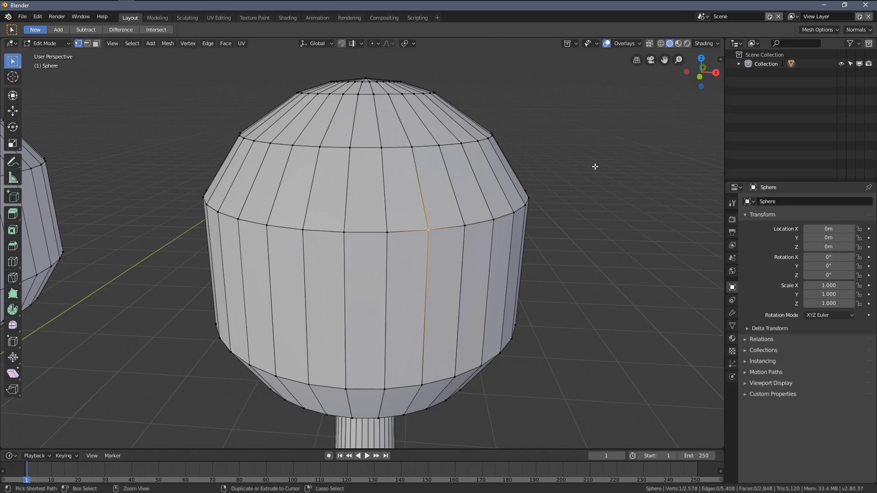
pyautogui.press('ctrl+KP_Add')
# - Grow the selection six more times with Select More so it spreads around the sphere and down the bridge
pyautogui.press('ctrl+KP_Add')
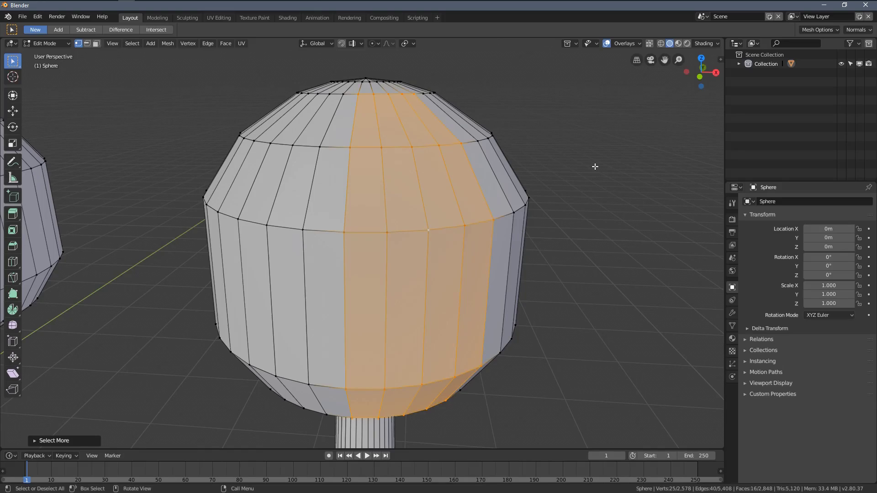
pyautogui.scroll(-3, 552, 171)
pyautogui.press('ctrl+KP_Add')
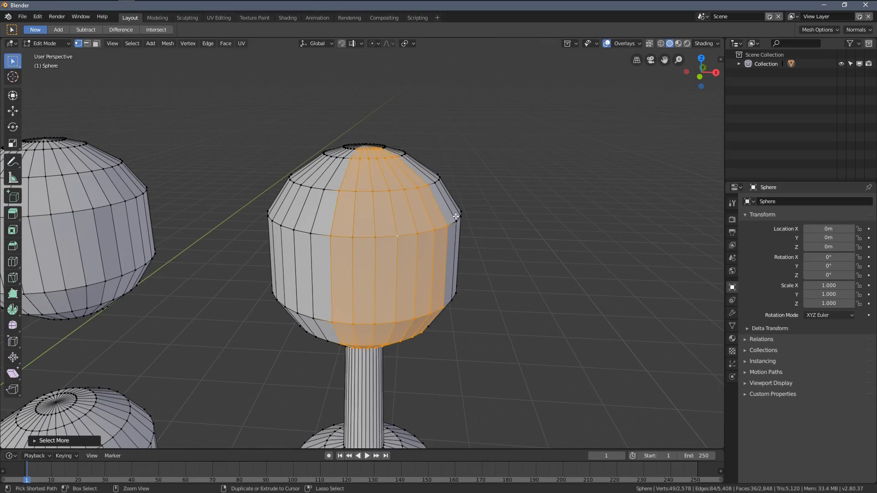
pyautogui.press('ctrl+KP_Add')
pyautogui.press('ctrl+KP_Add')
pyautogui.press('ctrl+KP_Add')
pyautogui.press('ctrl+KP_Add')
pyautogui.press('ctrl+KP_Add')
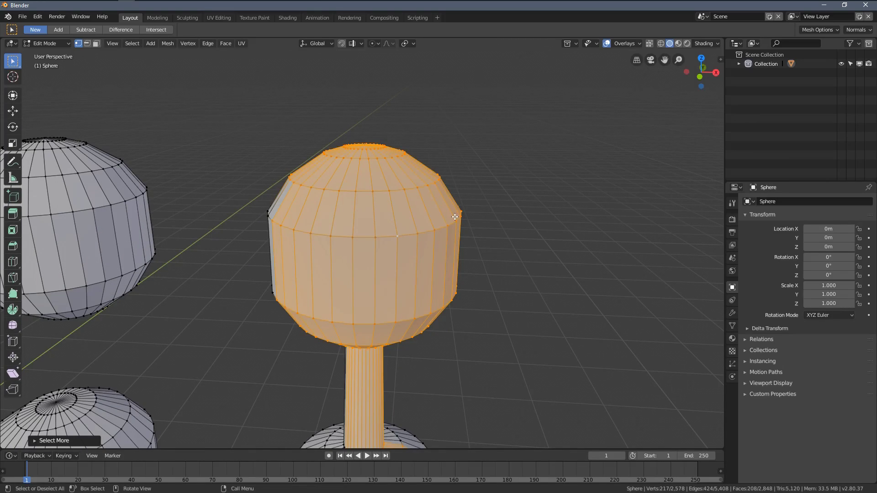
# - Clear the selection, switch to wireframe shading, and select a vertex on the upper bridged sphere's outer edge
pyautogui.moveTo(443, 218); pyautogui.dragTo(350, 252, button='middle')
pyautogui.hotkey('alt', 'a')
pyautogui.press('z')
pyautogui.click(328, 230)
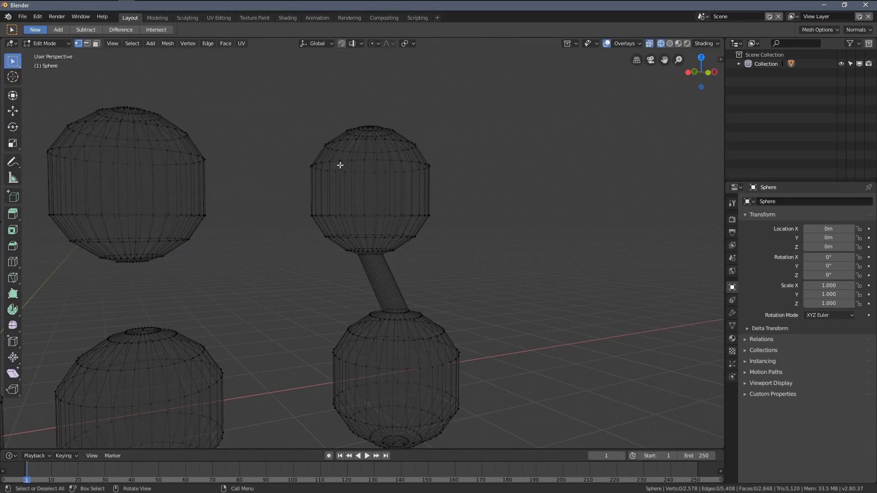
pyautogui.click(328, 149)
# - Grow the selection repeatedly with Select More until both bridged spheres and their connecting bridge are selected
pyautogui.press('ctrl+KP_Add')
pyautogui.press('ctrl+KP_Add')
pyautogui.press('ctrl+KP_Add')
pyautogui.press('ctrl+KP_Add')
pyautogui.press('ctrl+KP_Add')
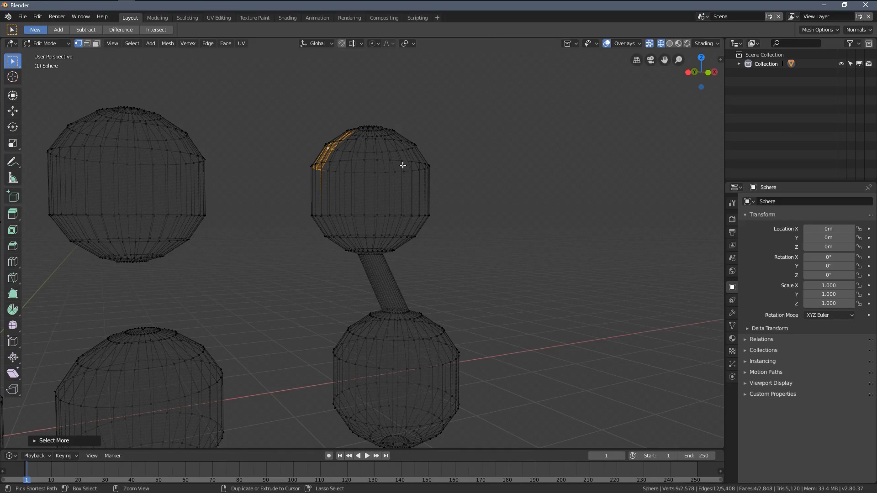
pyautogui.press('ctrl+KP_Add')
pyautogui.press('ctrl+KP_Add')
pyautogui.press('ctrl+KP_Add')
pyautogui.press('ctrl+KP_Add')
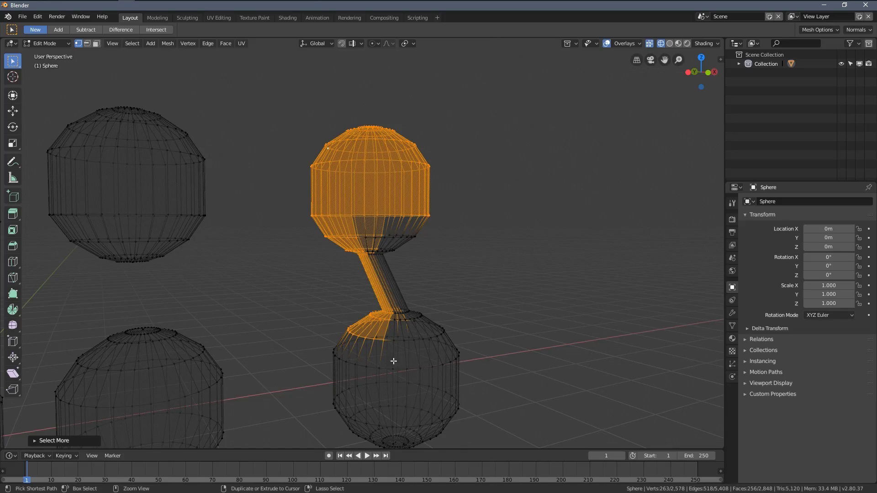
pyautogui.press('ctrl+KP_Add')
pyautogui.press('ctrl+KP_Add')
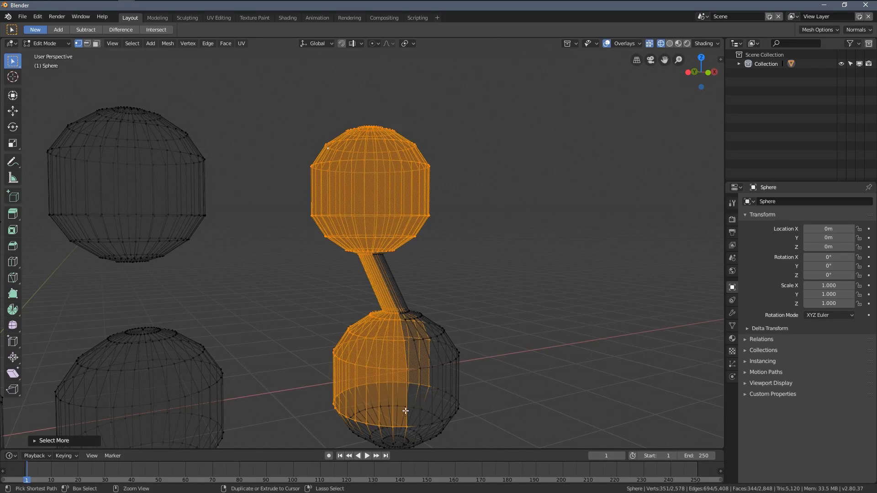
pyautogui.press('ctrl+KP_Add')
pyautogui.press('ctrl+KP_Add')
pyautogui.press('ctrl+KP_Add')
pyautogui.press('ctrl+KP_Add')
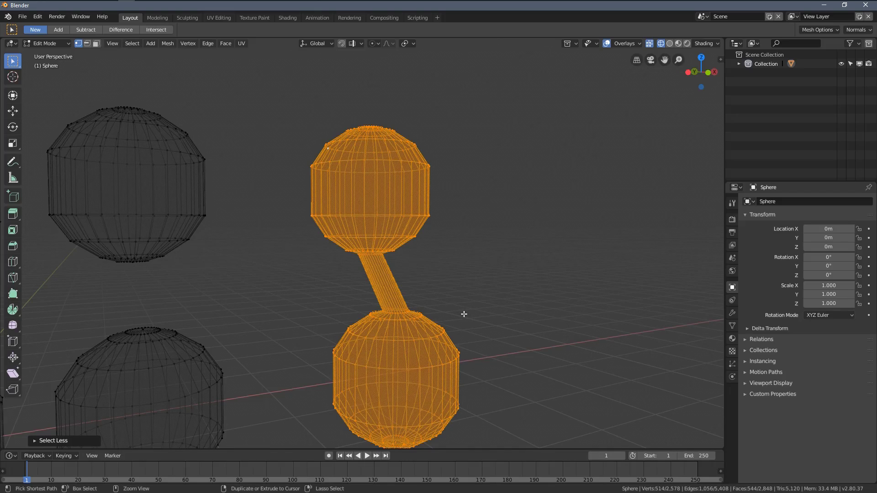
# - Clear the selection, select a vertex near the top of a separate upper-row sphere, and grow it with Select More
pyautogui.hotkey('alt', 'a')
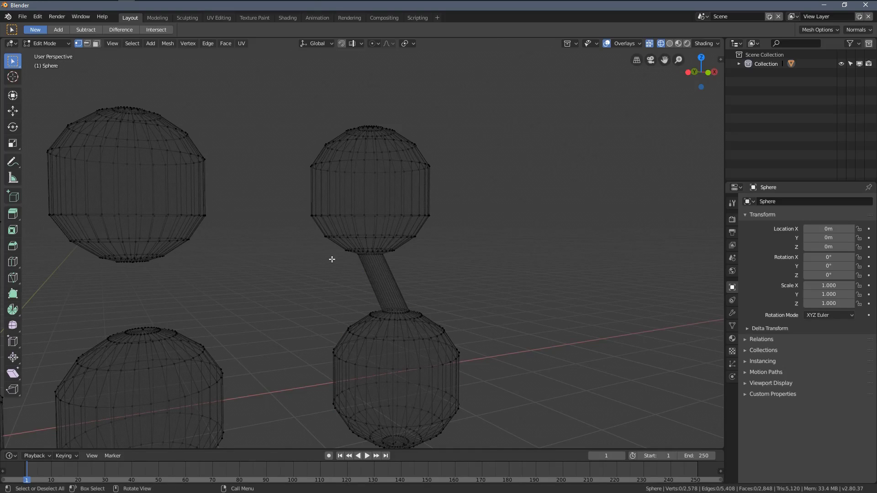
pyautogui.moveTo(331, 256)
pyautogui.mouseDown(button='middle')
pyautogui.moveTo(313, 284)
pyautogui.moveTo(305, 273)
pyautogui.moveTo(327, 272)
pyautogui.mouseUp(button='middle')
pyautogui.scroll(-2, 313, 284)
pyautogui.keyDown('shift'); pyautogui.moveTo(277, 295); pyautogui.dragTo(311, 281, button='middle'); pyautogui.keyUp('shift')
pyautogui.moveTo(405, 265); pyautogui.dragTo(379, 274, button='middle')
pyautogui.scroll(3, 398, 264)
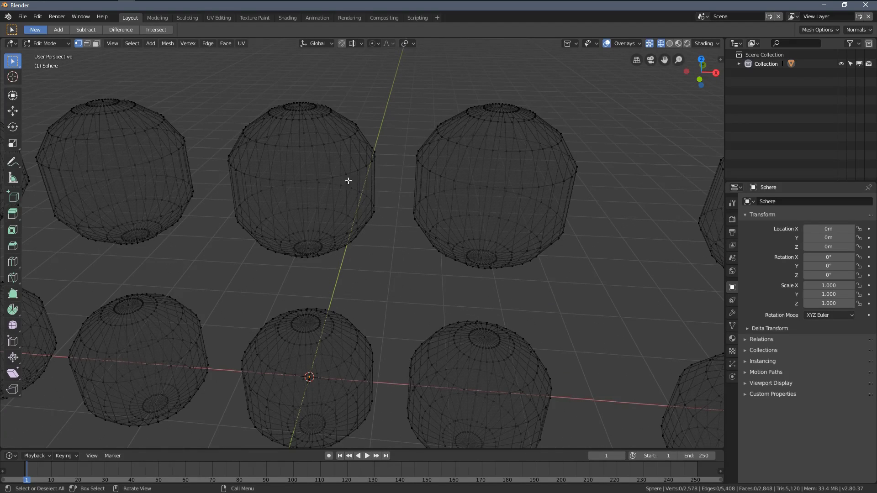
pyautogui.click(311, 118)
pyautogui.press('ctrl+KP_Add')
pyautogui.press('ctrl+KP_Add')
pyautogui.press('ctrl+KP_Add')
pyautogui.press('ctrl+KP_Add')
pyautogui.press('ctrl+KP_Add')
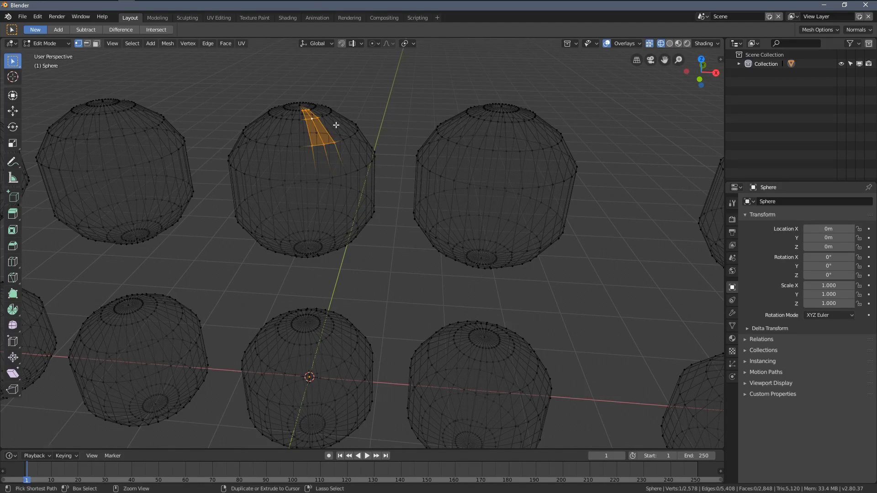
# - Clear the selection, return to solid shading, and select the top pole vertex of the upper-row sphere beside the Y axis
pyautogui.hotkey('alt', 'a')
pyautogui.scroll(6, 502, 155)
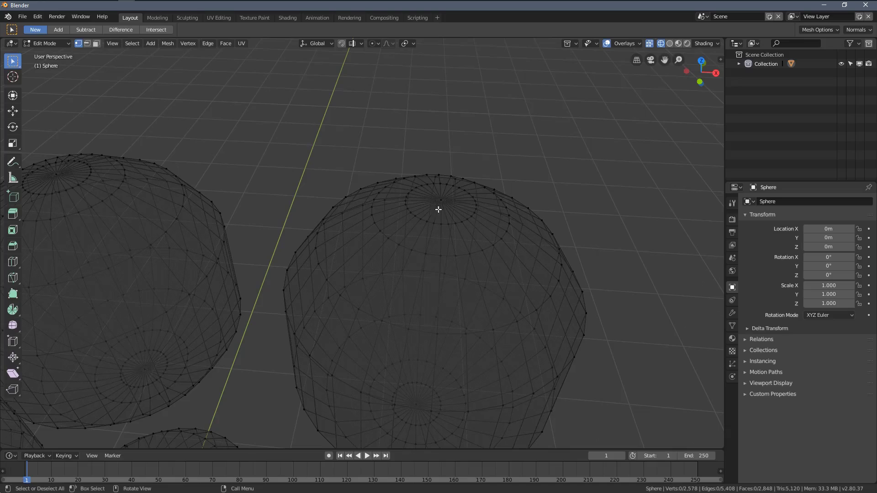
pyautogui.press('z')
pyautogui.click(466, 212)
pyautogui.click(445, 222)
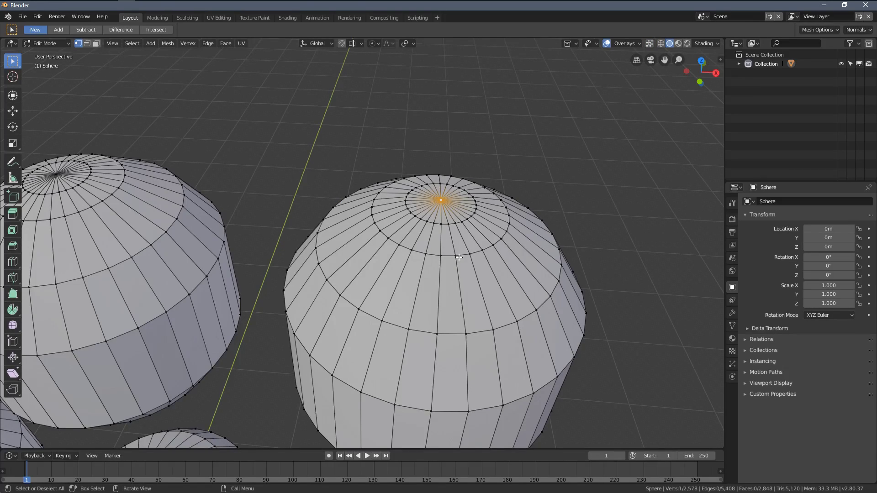
# - Grow the selection five times outward from the sphere's pole vertex with Select More
pyautogui.press('ctrl+KP_Add')
pyautogui.press('ctrl+KP_Add')
pyautogui.press('ctrl+KP_Add')
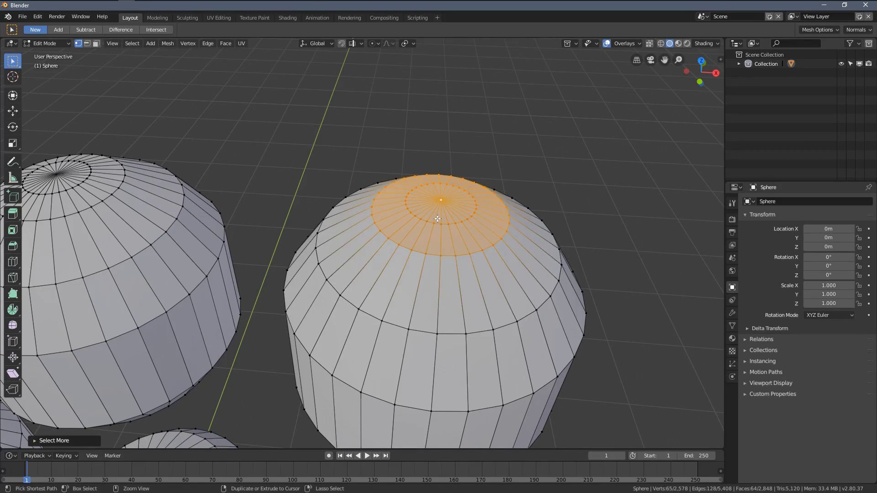
pyautogui.press('ctrl+KP_Add')
pyautogui.moveTo(425, 235); pyautogui.dragTo(328, 143, button='middle')
pyautogui.keyDown('shift'); pyautogui.moveTo(471, 145); pyautogui.dragTo(373, 257, button='middle'); pyautogui.keyUp('shift')
pyautogui.press('ctrl+KP_Add')
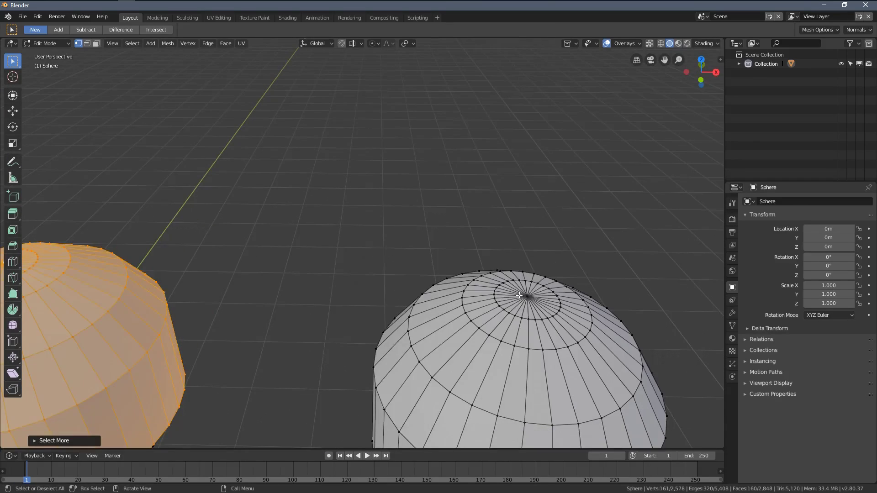
# - Select the top pole vertex of the next sphere along the upper row and grow the selection once with Select More
pyautogui.keyDown('shift'); pyautogui.moveTo(609, 325); pyautogui.dragTo(436, 269, button='middle'); pyautogui.keyUp('shift')
pyautogui.scroll(5, 437, 269)
pyautogui.click(342, 233)
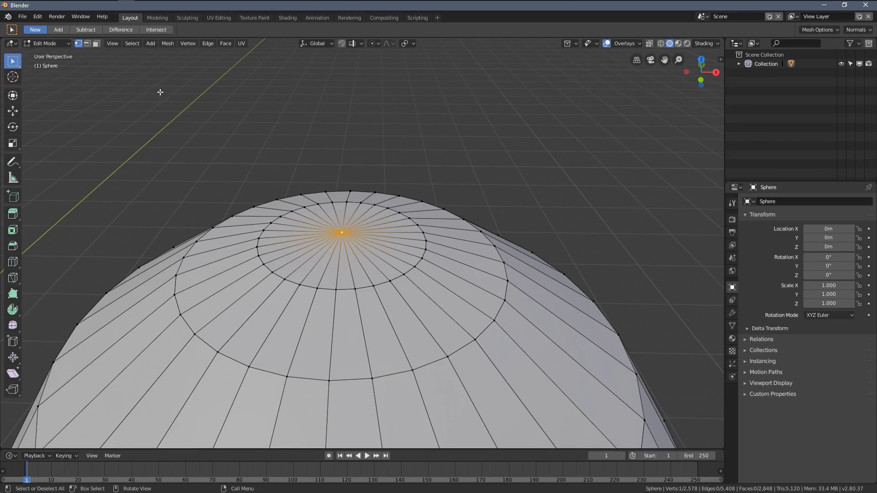
pyautogui.click(130, 45)
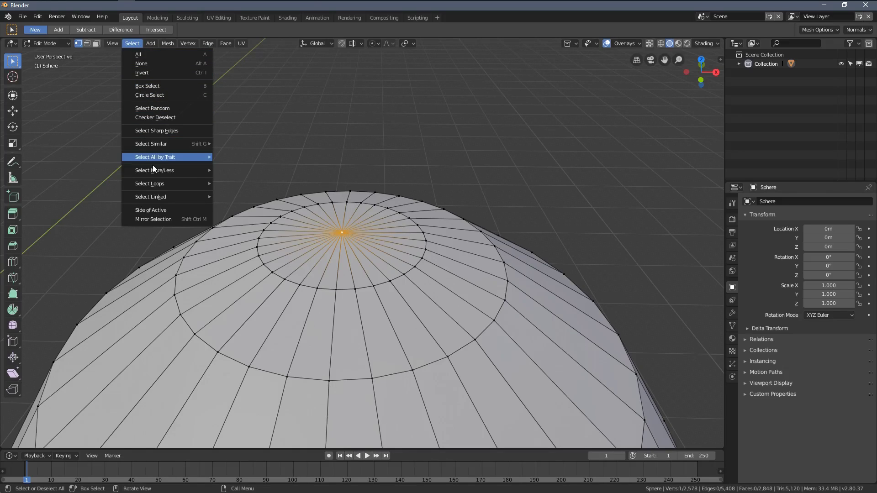
pyautogui.moveTo(155, 195)
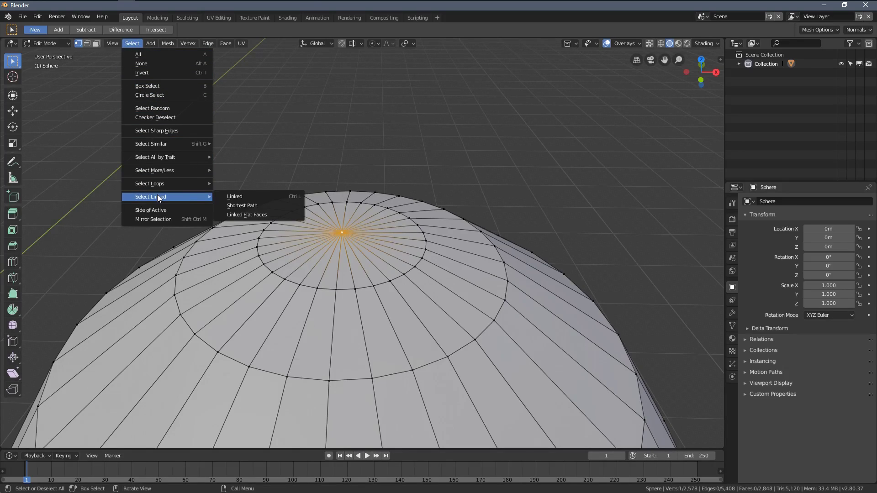
pyautogui.moveTo(163, 172)
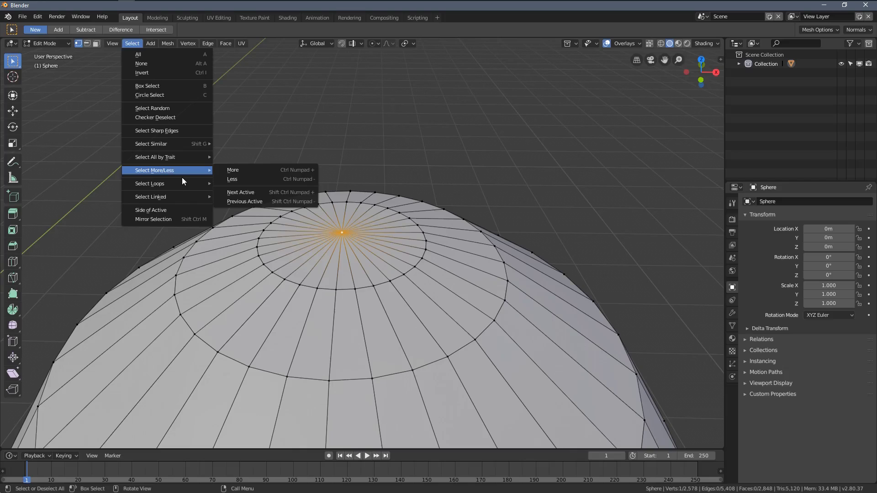
pyautogui.click(231, 171)
# - Grow the selection on this sphere's cap four more times with Select More
pyautogui.scroll(-2, 209, 145)
pyautogui.click(133, 43)
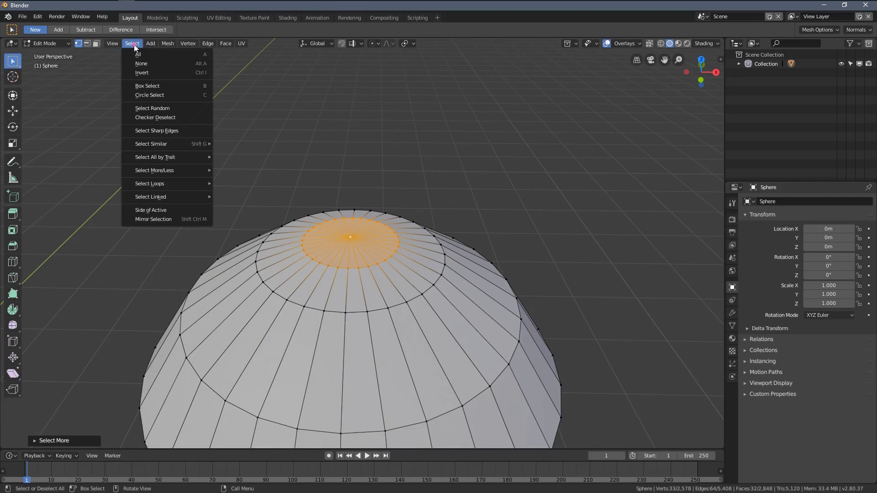
pyautogui.moveTo(180, 172)
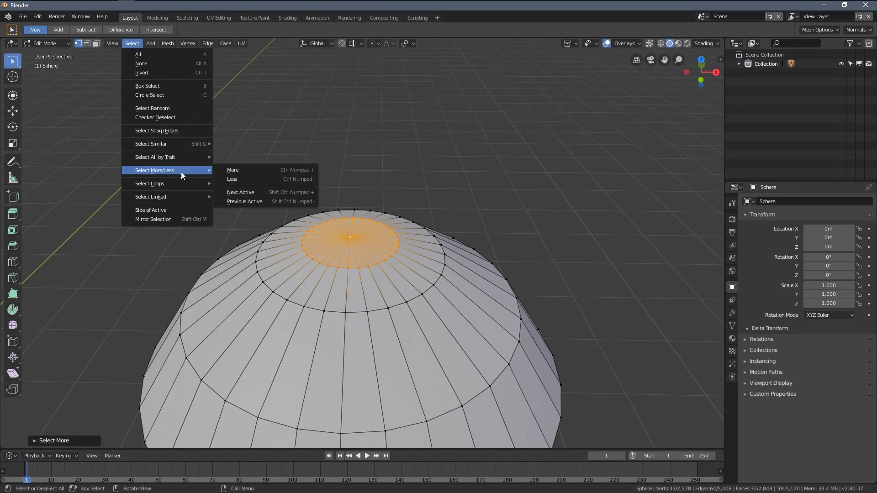
pyautogui.click(288, 170)
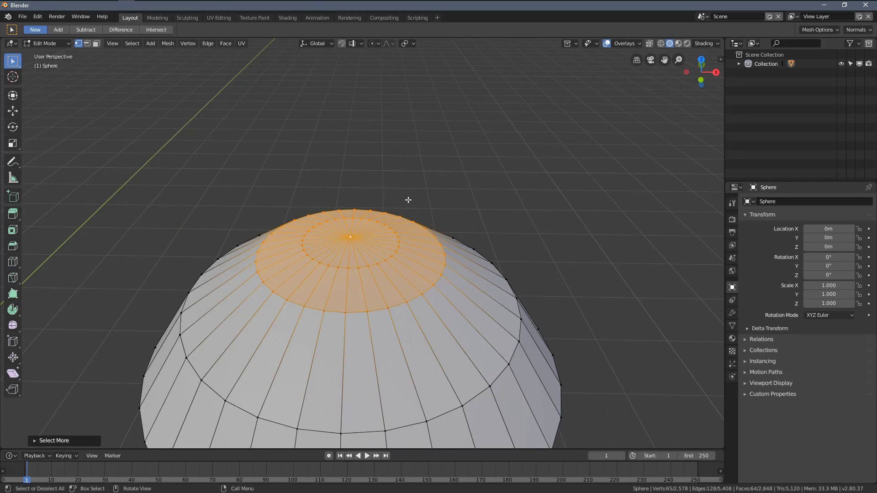
pyautogui.press('ctrl+KP_Add')
pyautogui.press('ctrl+KP_Add')
pyautogui.press('ctrl+KP_Add')
# - Leave Edit Mode and return the sphere mesh to Object Mode
pyautogui.scroll(-10, 407, 199)
pyautogui.press('Tab')
pyautogui.moveTo(378, 227); pyautogui.dragTo(337, 242, button='middle')
pyautogui.scroll(1, 353, 233)
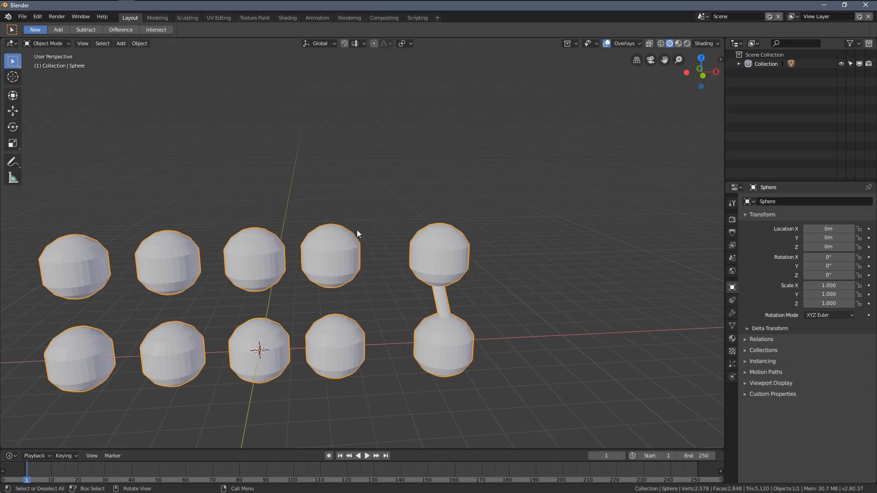
pyautogui.scroll(-3, 357, 229)
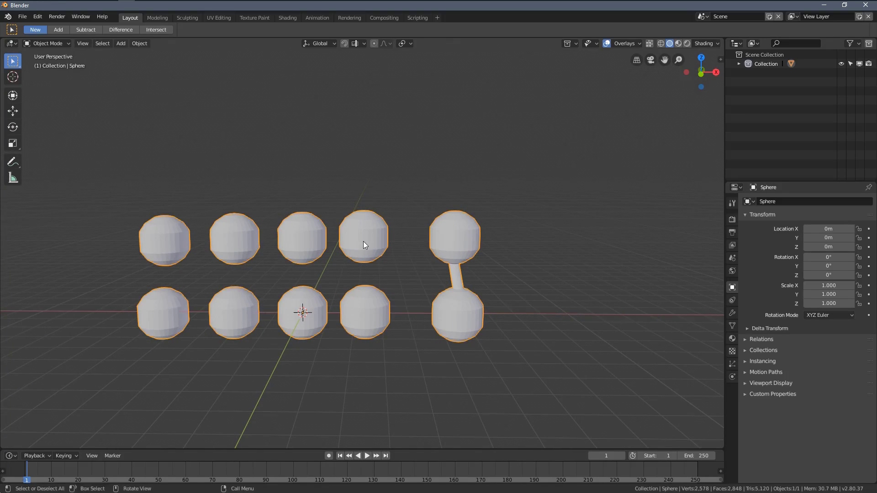
pyautogui.keyDown('shift'); pyautogui.moveTo(363, 241); pyautogui.dragTo(393, 236, button='middle'); pyautogui.keyUp('shift')
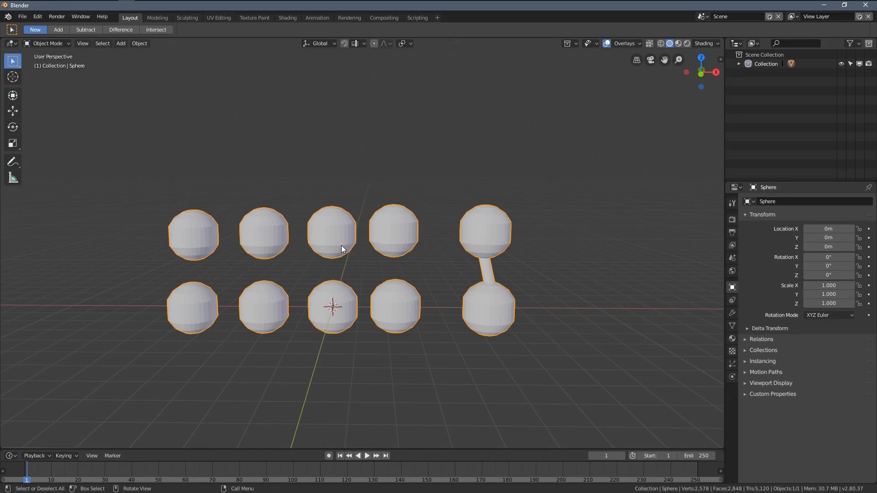
pyautogui.scroll(2, 343, 249)
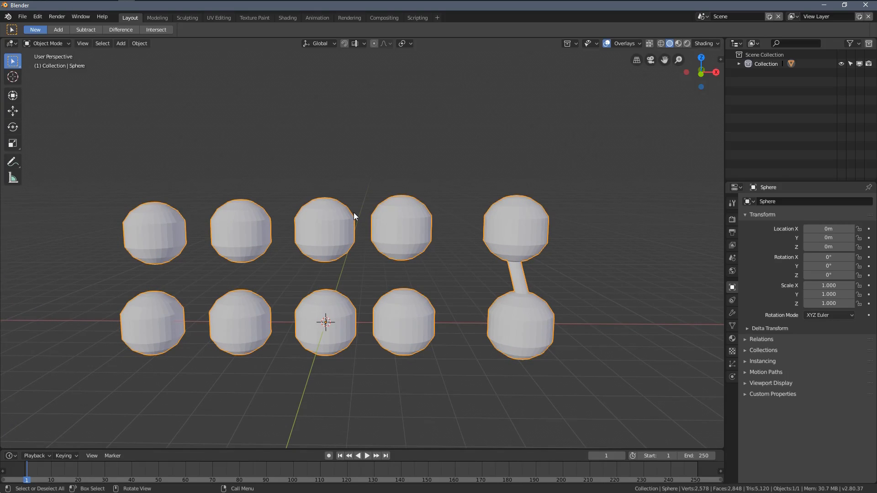